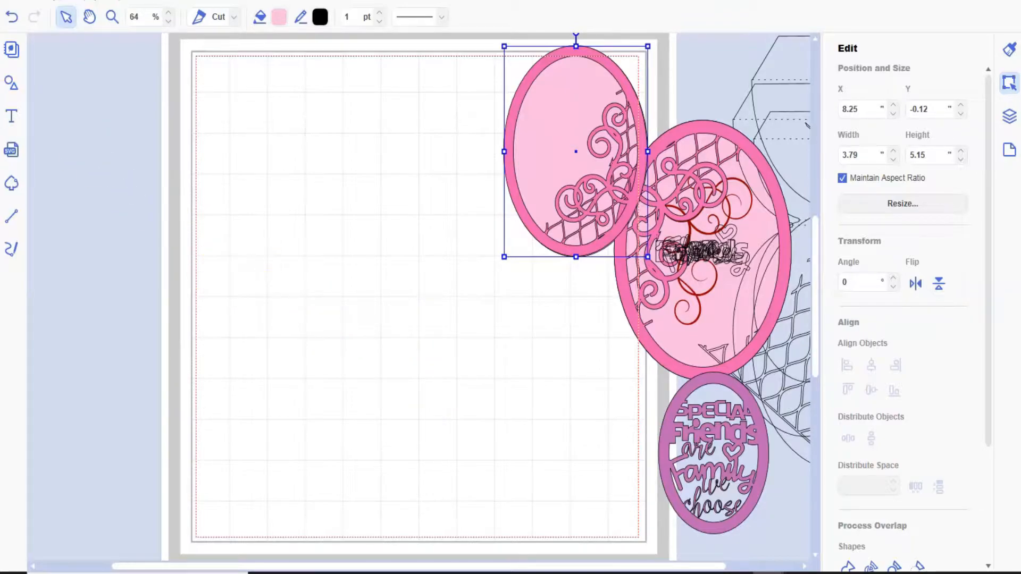
- Add a basic circle, a semicircle and a wide rectangle from the shape library to the mat
{"action": "left_click", "coordinate": [11, 84]}
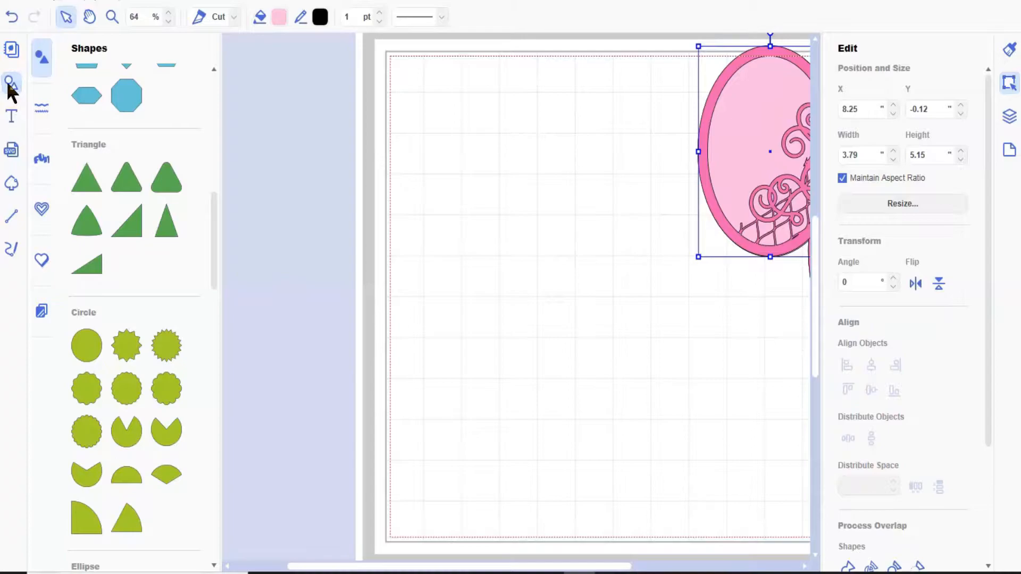
{"action": "left_click", "coordinate": [83, 339]}
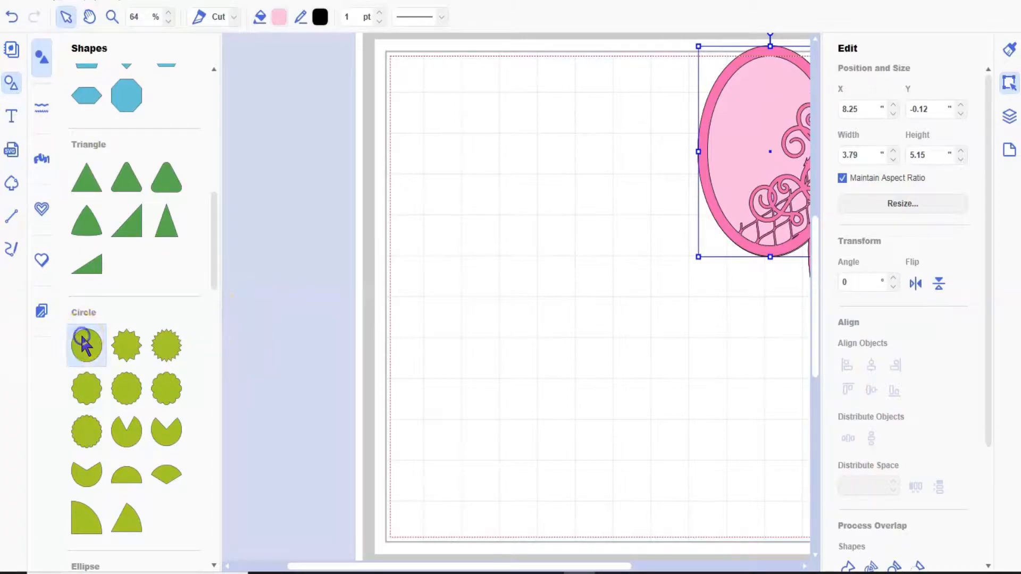
{"action": "left_click", "coordinate": [127, 472]}
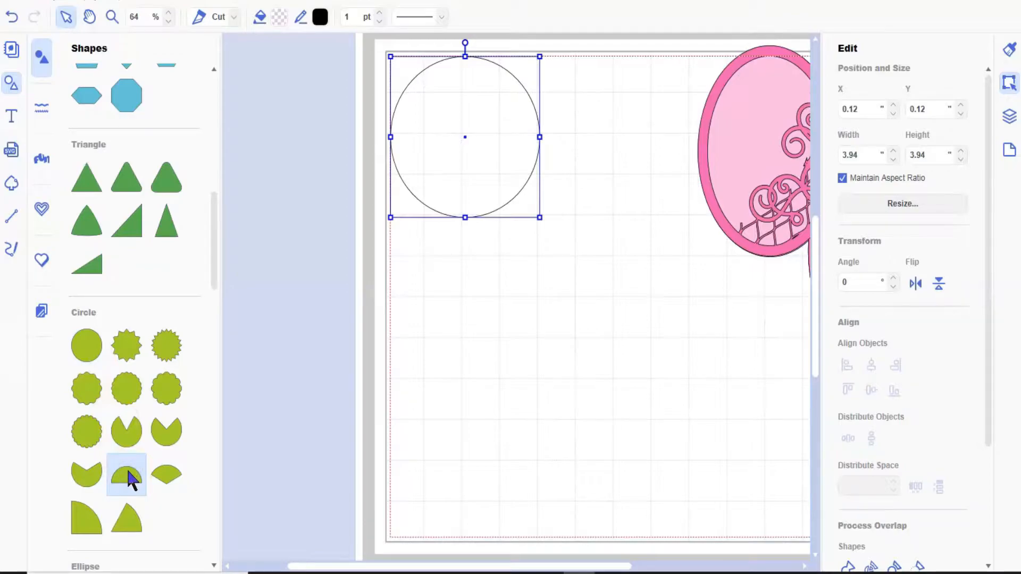
{"action": "scroll", "coordinate": [128, 472], "scroll_direction": "up", "scroll_amount": 5}
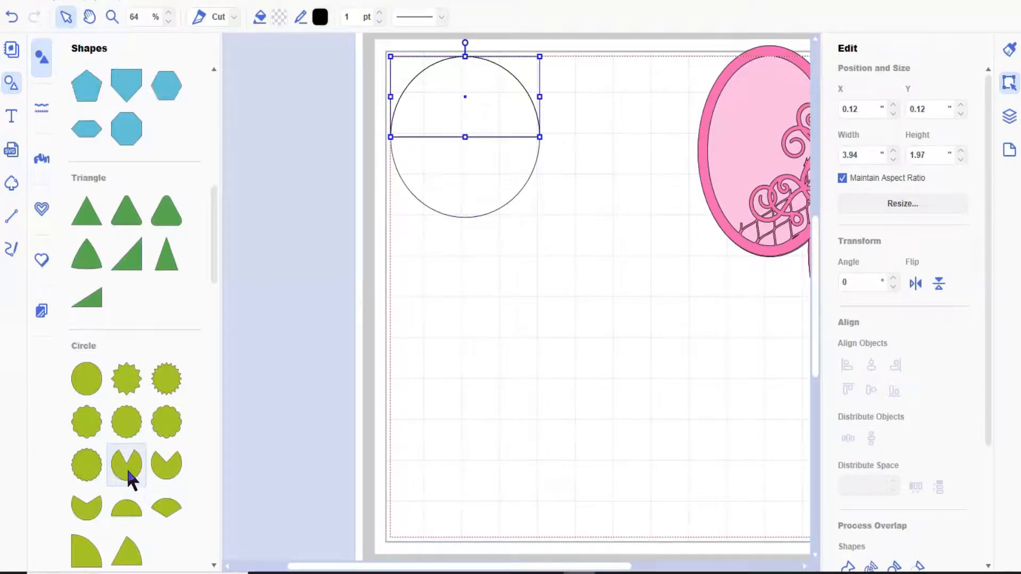
{"action": "scroll", "coordinate": [128, 473], "scroll_direction": "up", "scroll_amount": 5}
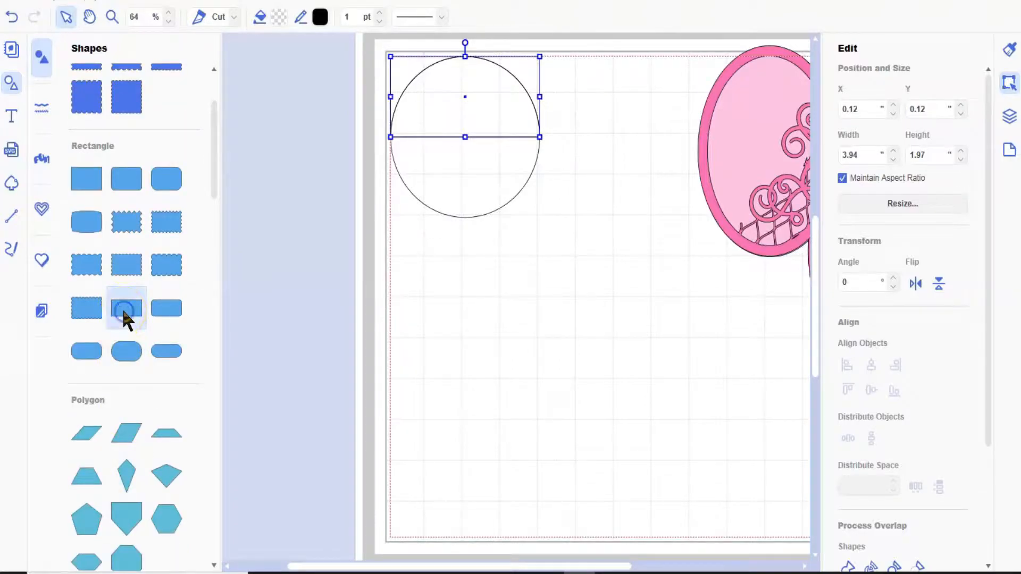
{"action": "left_click", "coordinate": [13, 85]}
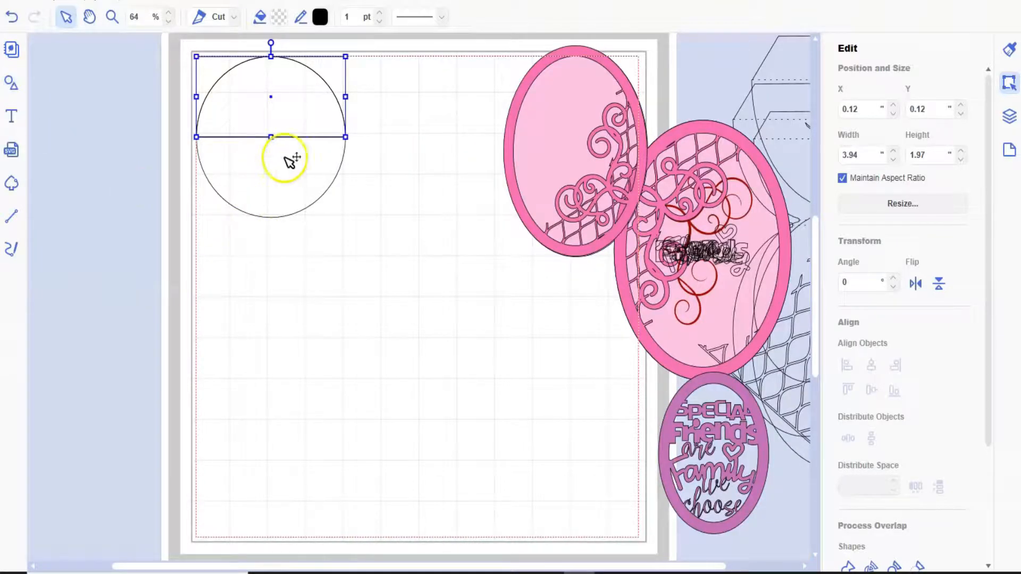
- Move the rectangle clear of the round shapes, and enlarge the circle and semicircle together to 5.75 inches wide
{"action": "left_click_drag", "start_coordinate": [285, 119], "coordinate": [462, 236]}
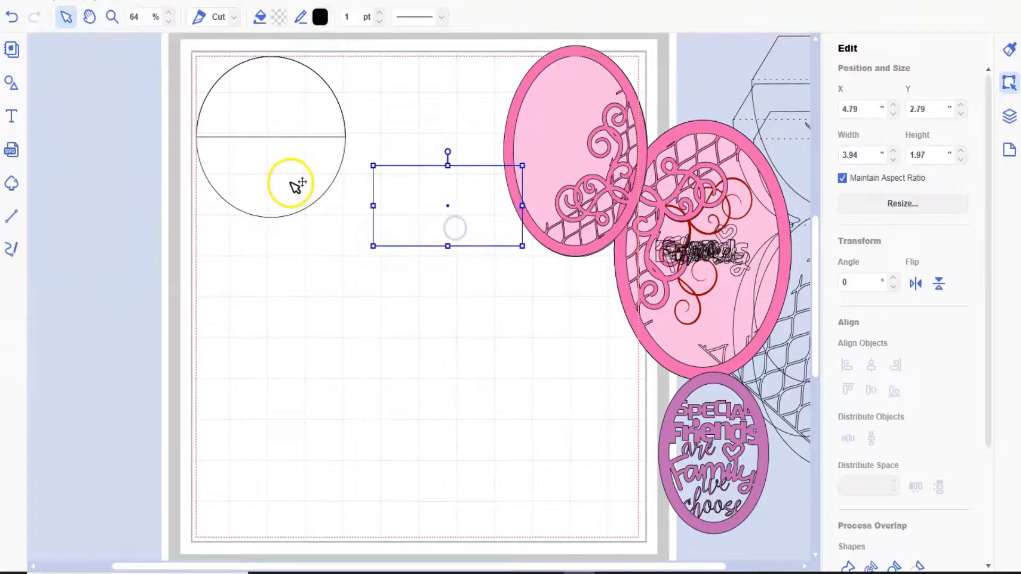
{"action": "left_click_drag", "start_coordinate": [281, 184], "coordinate": [267, 381]}
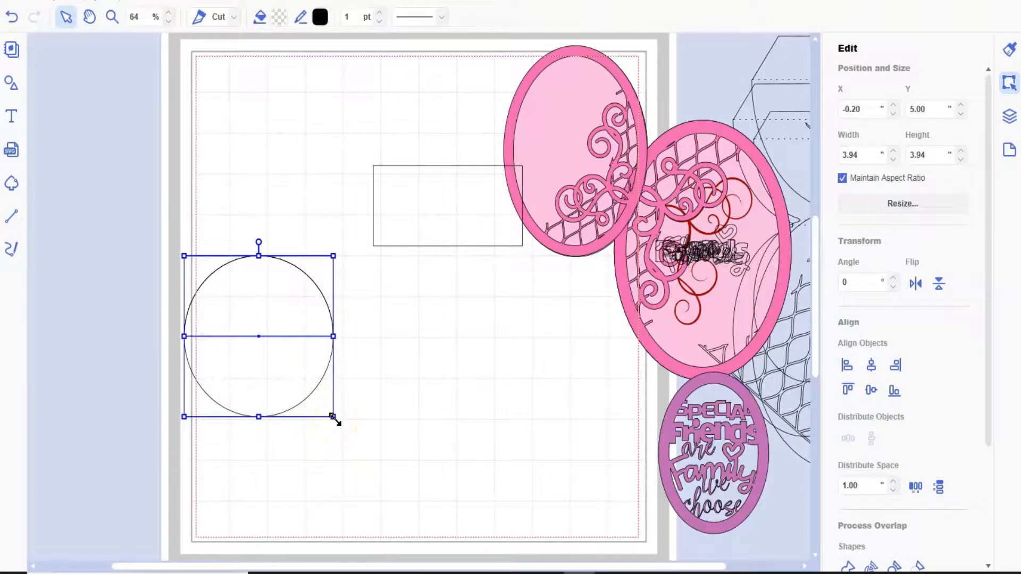
{"action": "left_click_drag", "start_coordinate": [333, 417], "coordinate": [402, 473]}
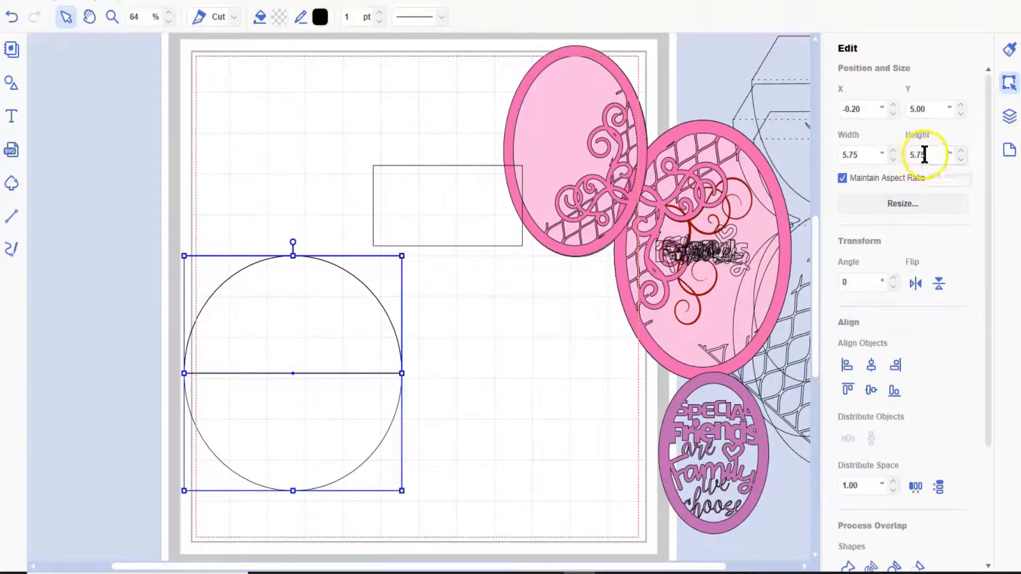
- Flip the semicircle vertically and move it above the circle so their curves nearly touch
{"action": "left_click", "coordinate": [320, 520]}
{"action": "left_click", "coordinate": [337, 296]}
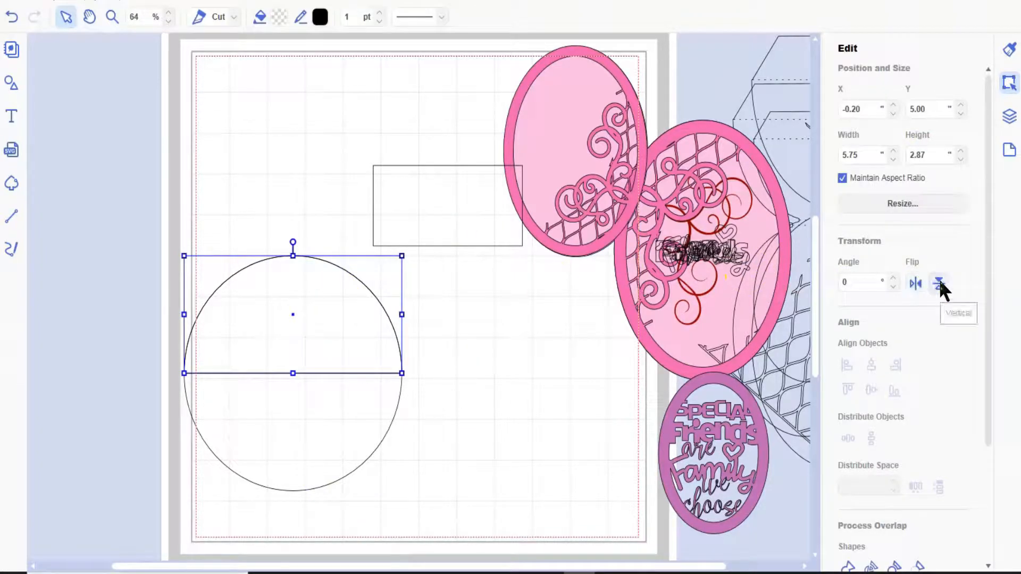
{"action": "left_click", "coordinate": [939, 284]}
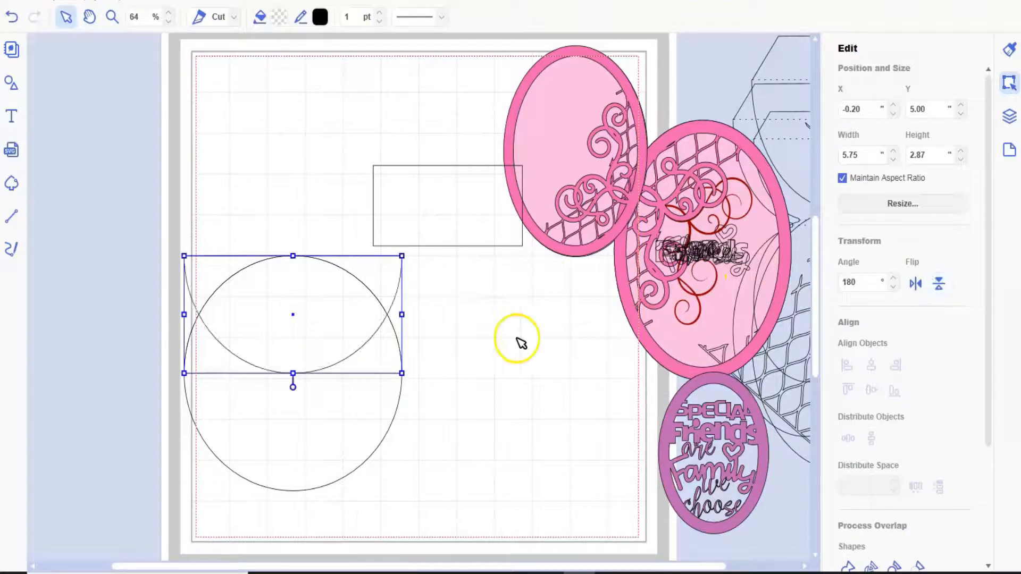
{"action": "left_click_drag", "start_coordinate": [311, 310], "coordinate": [310, 195]}
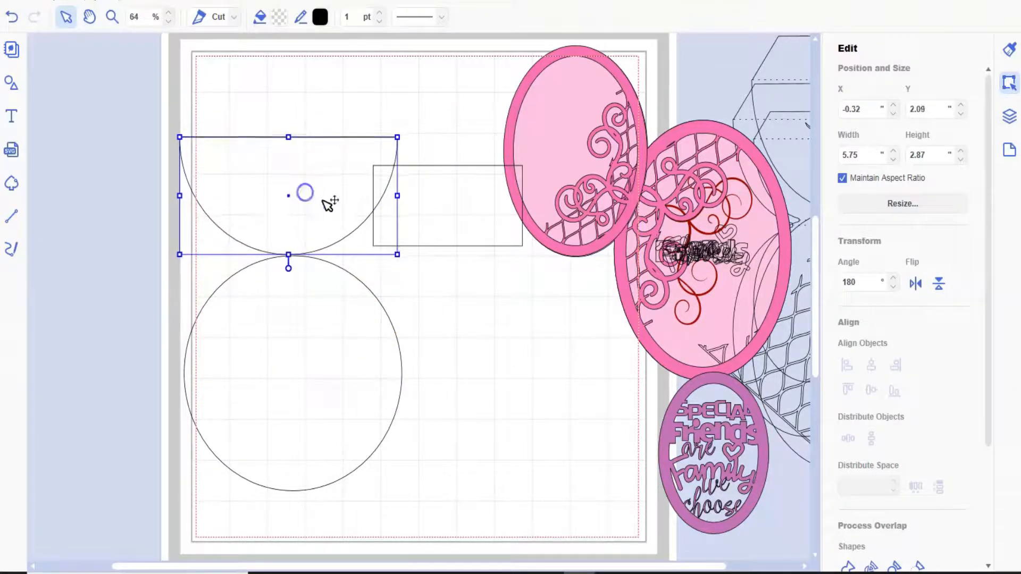
- Place the rectangle over the point where the two curves meet, and nudge the semicircle down to Y 2.12 inches
{"action": "left_click_drag", "start_coordinate": [453, 207], "coordinate": [295, 251]}
{"action": "left_click", "coordinate": [116, 20]}
{"action": "left_click_drag", "start_coordinate": [185, 177], "coordinate": [408, 363]}
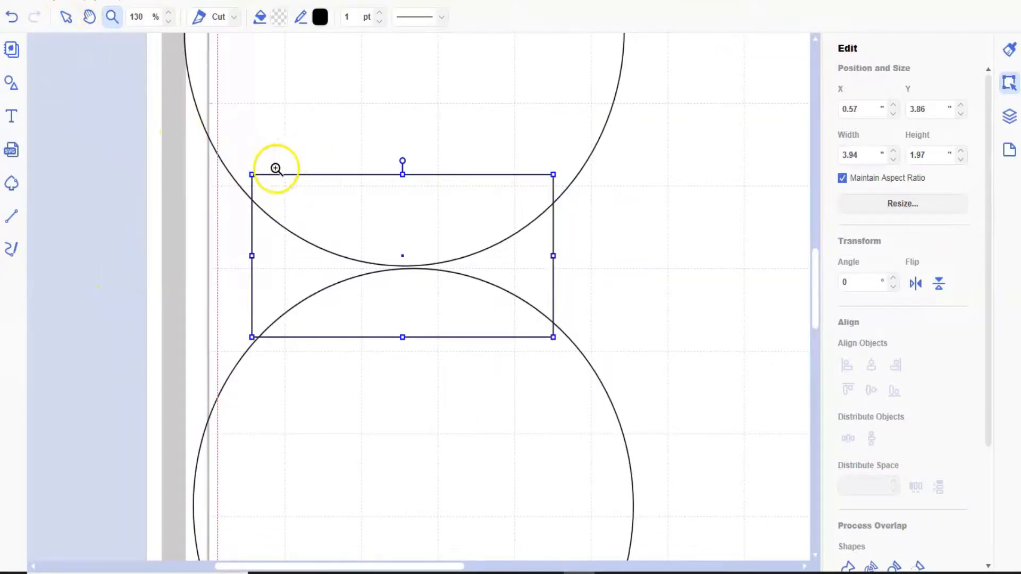
{"action": "left_click_drag", "start_coordinate": [220, 132], "coordinate": [547, 394]}
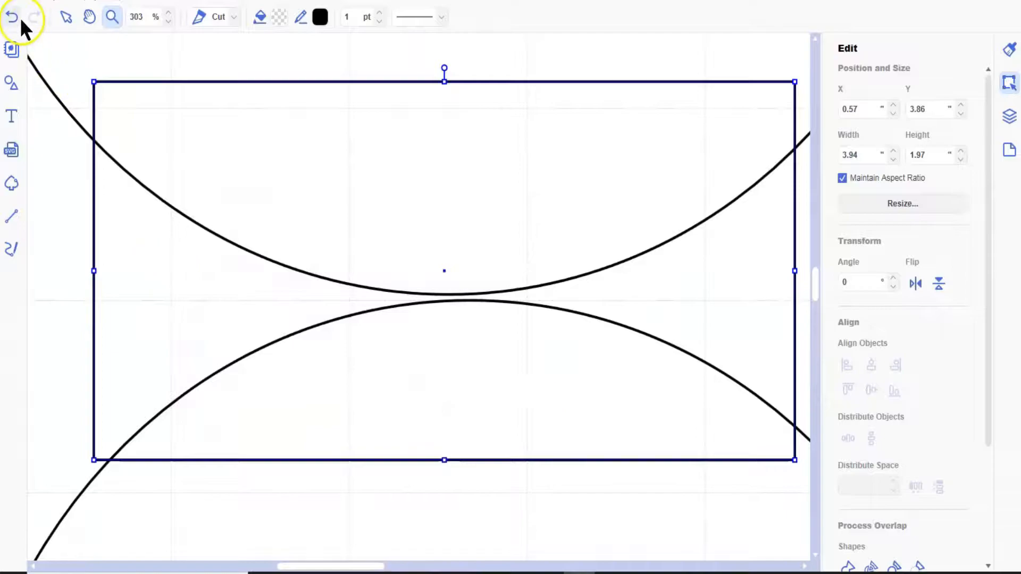
{"action": "left_click", "coordinate": [63, 17]}
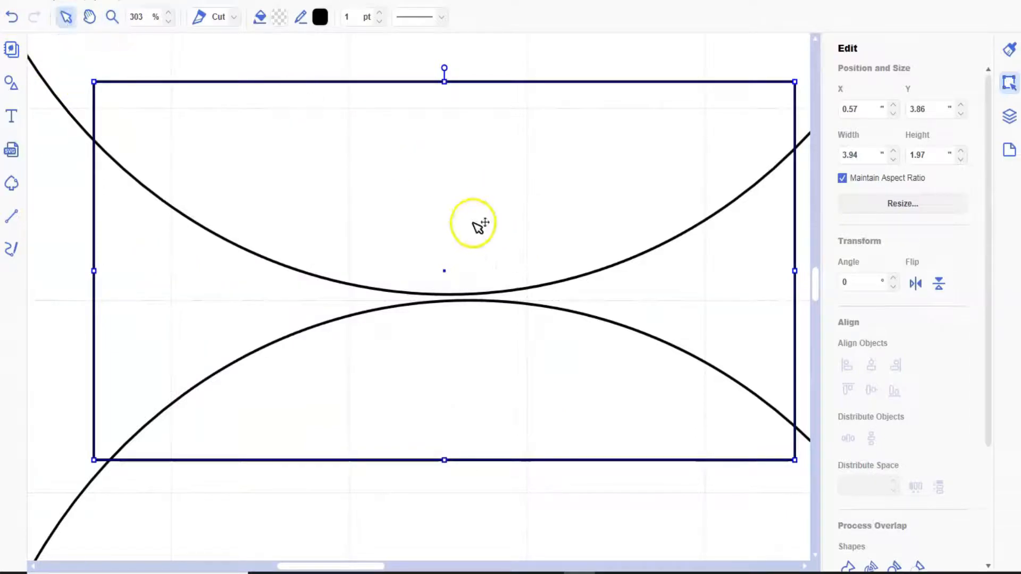
{"action": "double_click", "coordinate": [474, 224]}
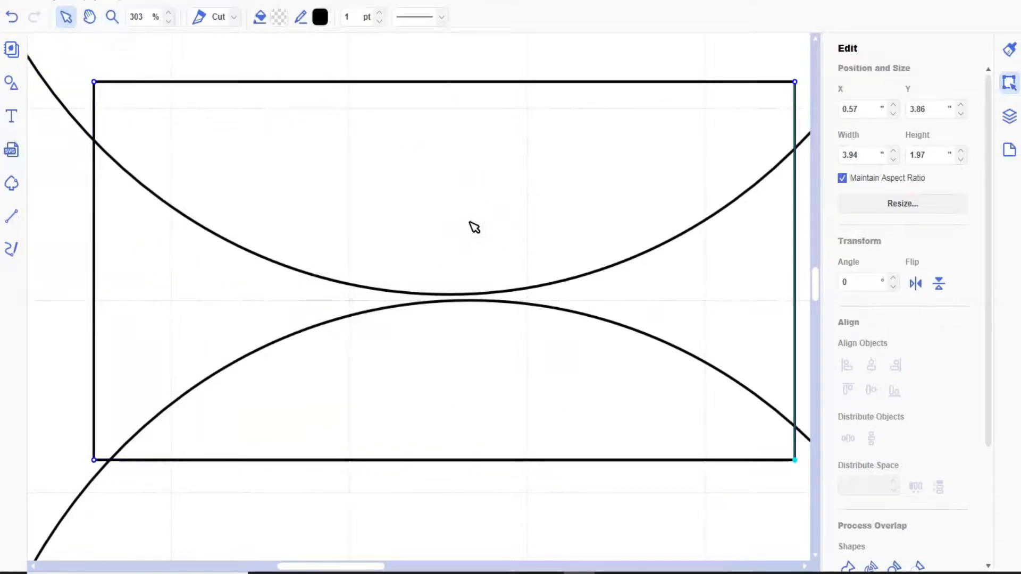
{"action": "left_click", "coordinate": [616, 62]}
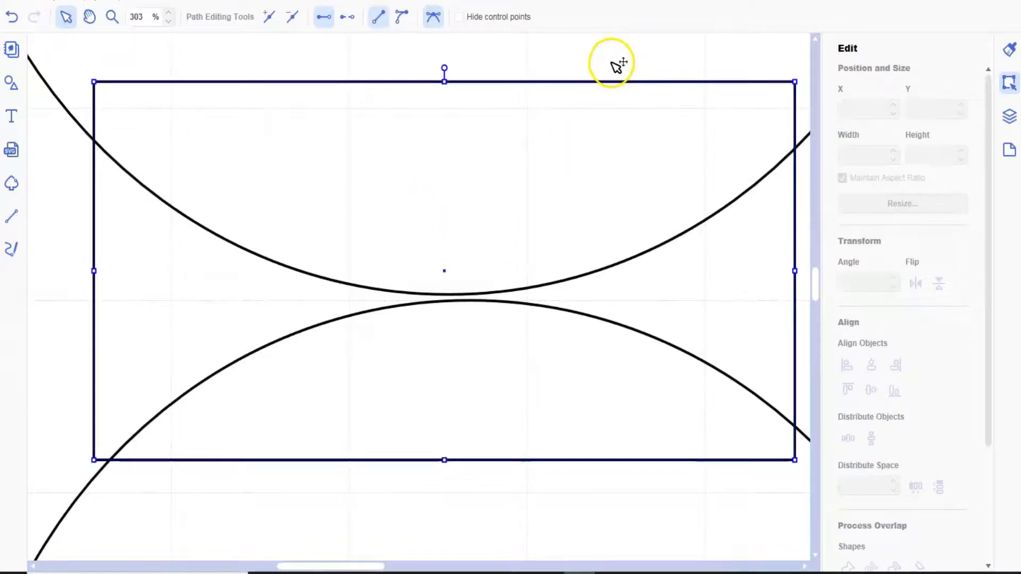
{"action": "left_click", "coordinate": [617, 57]}
{"action": "key", "text": "Down"}
{"action": "key", "text": "Down"}
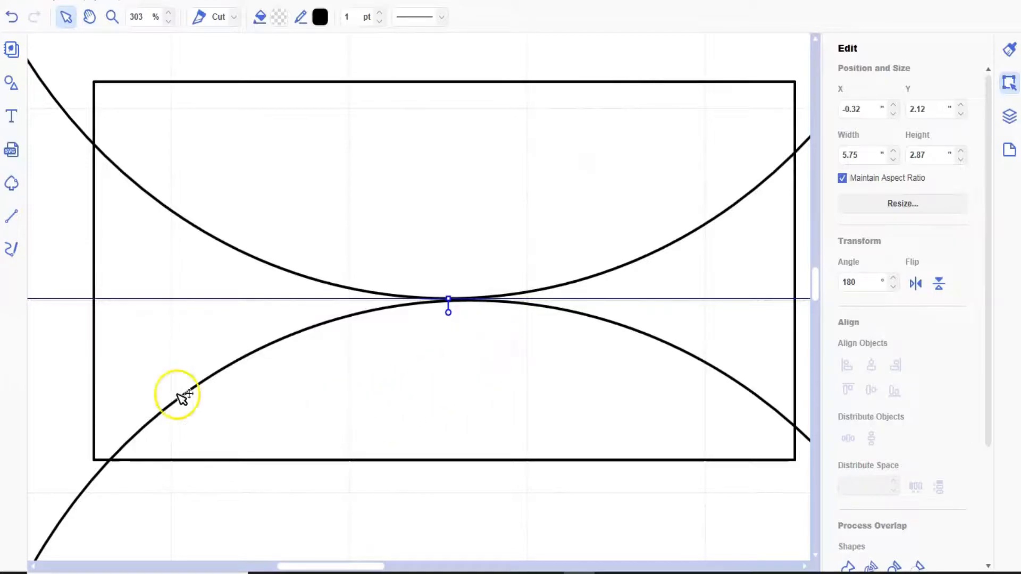
- Shrink the rectangle to about 1.13 by 0.57 inches and position it across the meeting point of the two curves
{"action": "left_click", "coordinate": [104, 375]}
{"action": "left_click", "coordinate": [94, 78]}
{"action": "left_click_drag", "start_coordinate": [180, 144], "coordinate": [594, 399]}
{"action": "left_click_drag", "start_coordinate": [712, 400], "coordinate": [482, 306]}
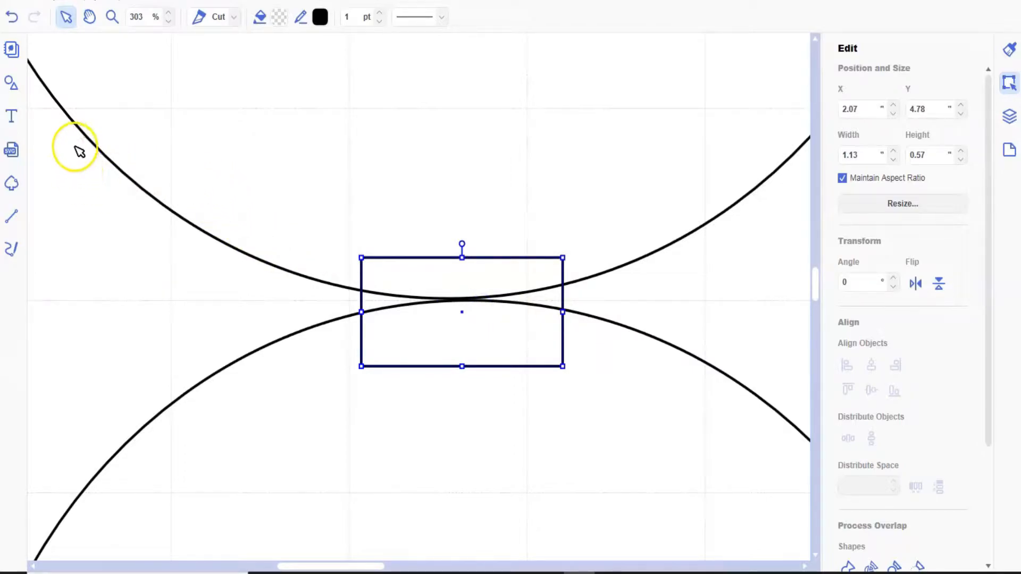
- Align the semicircle, small rectangle and circle on their horizontal centres, and weld them into one outline
{"action": "left_click_drag", "start_coordinate": [67, 135], "coordinate": [168, 202]}
{"action": "left_click_drag", "start_coordinate": [406, 396], "coordinate": [476, 471]}
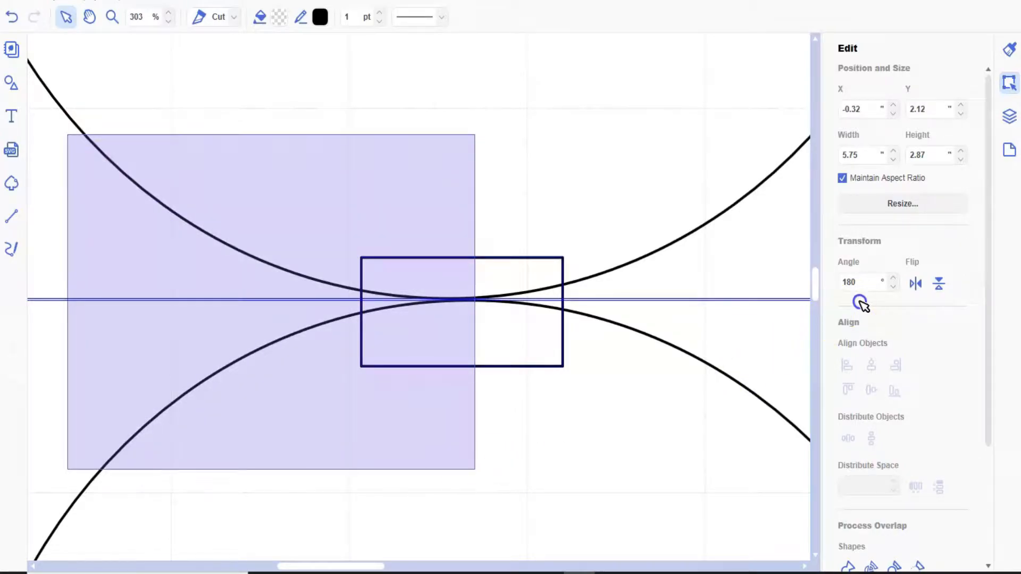
{"action": "left_click", "coordinate": [871, 364]}
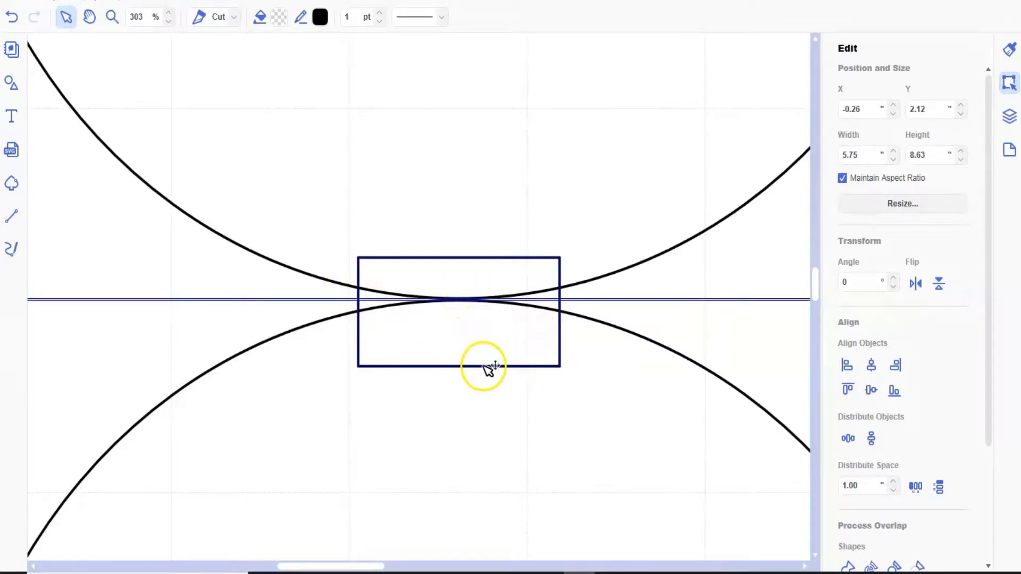
{"action": "scroll", "coordinate": [844, 565], "scroll_direction": "down", "scroll_amount": 1}
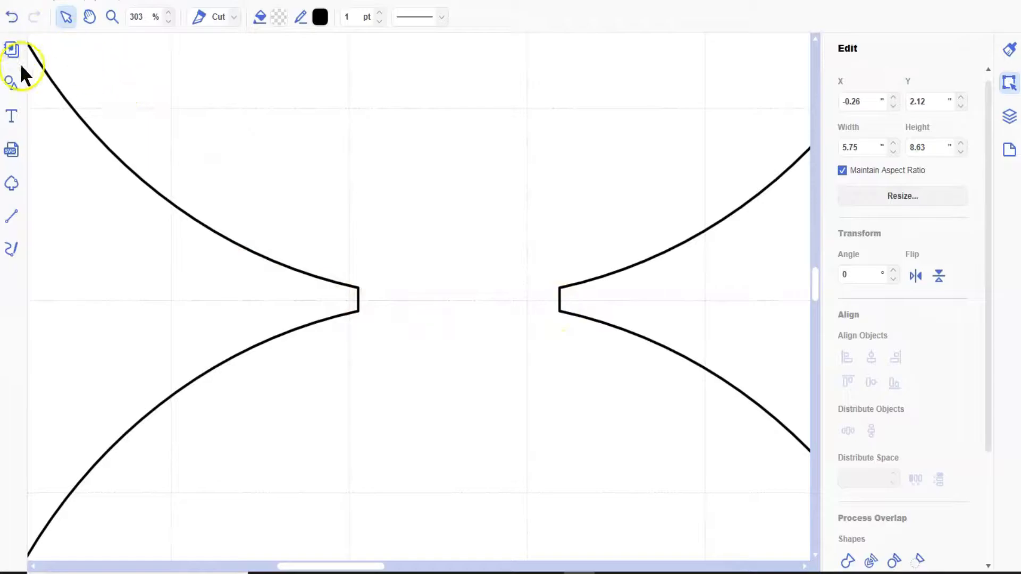
- Draw a horizontal line about 1.12 inches long across the neck of the outline and give it a dashed line style
{"action": "left_click", "coordinate": [12, 215]}
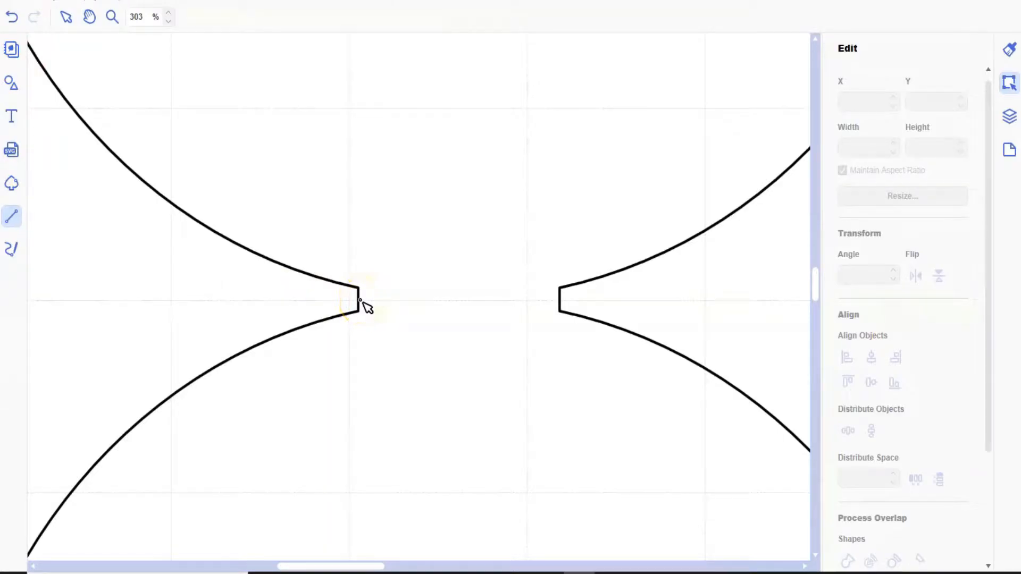
{"action": "left_click_drag", "start_coordinate": [362, 301], "coordinate": [562, 304]}
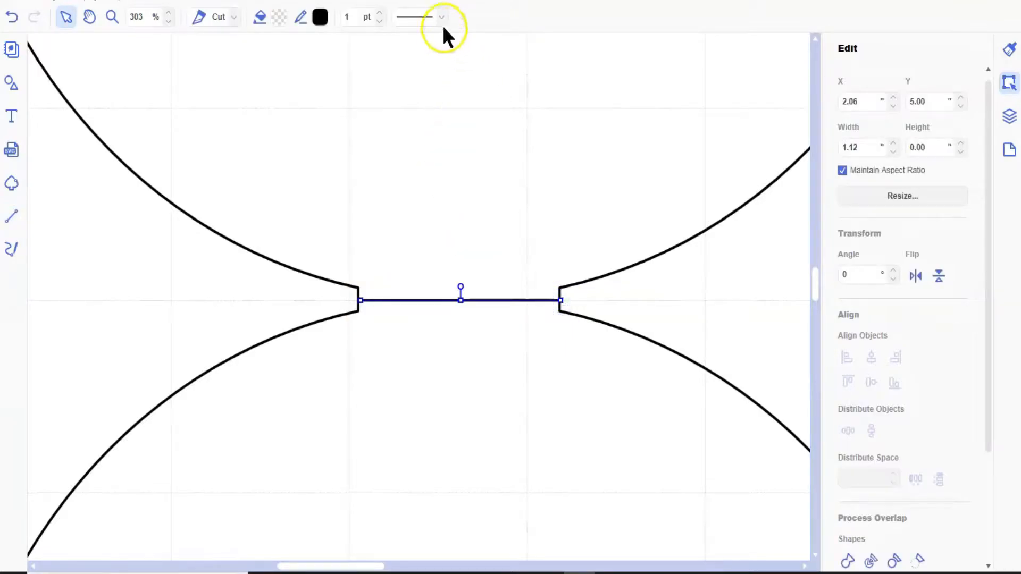
{"action": "left_click", "coordinate": [442, 16]}
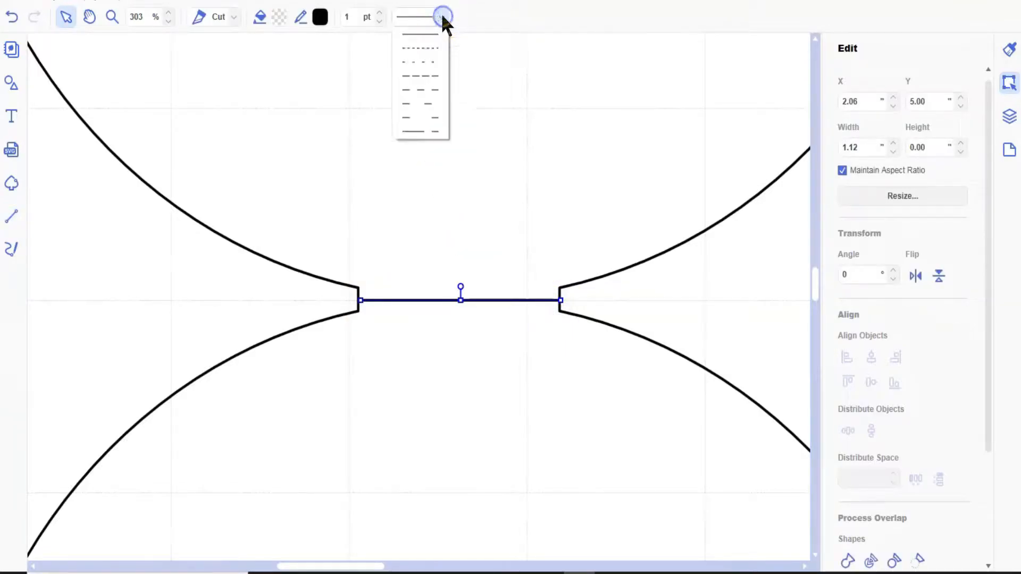
{"action": "left_click", "coordinate": [436, 61]}
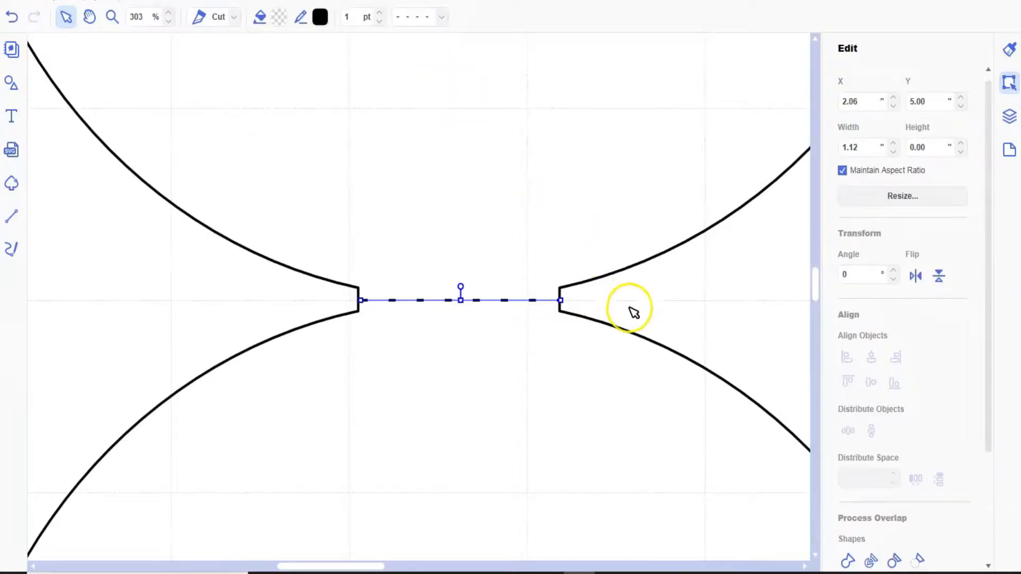
{"action": "left_click", "coordinate": [85, 2]}
{"action": "left_click", "coordinate": [104, 47]}
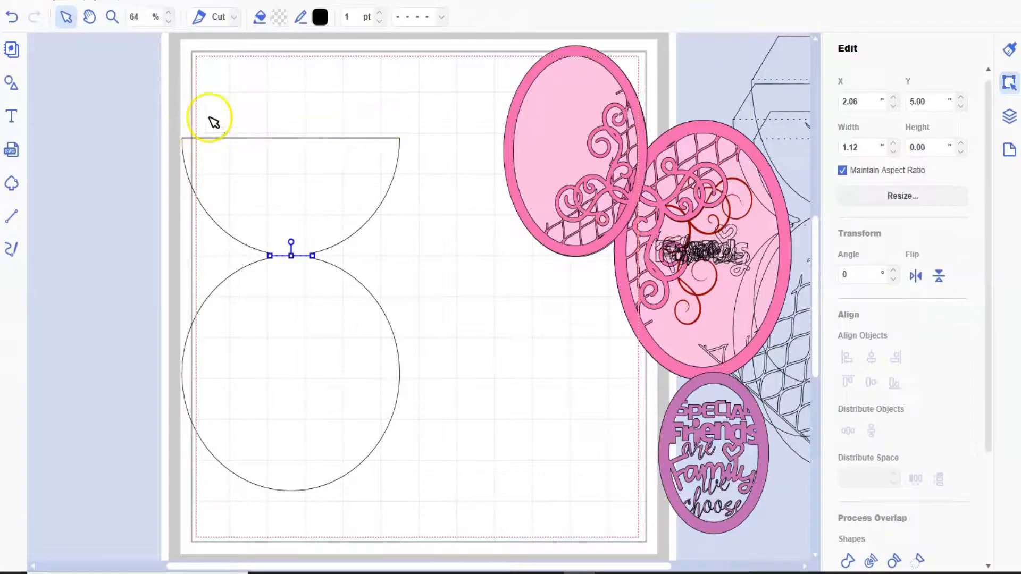
- Add the low, wide trapezoid from the polygon shapes and place it above the semicircle's straight edge
{"action": "left_click", "coordinate": [12, 82]}
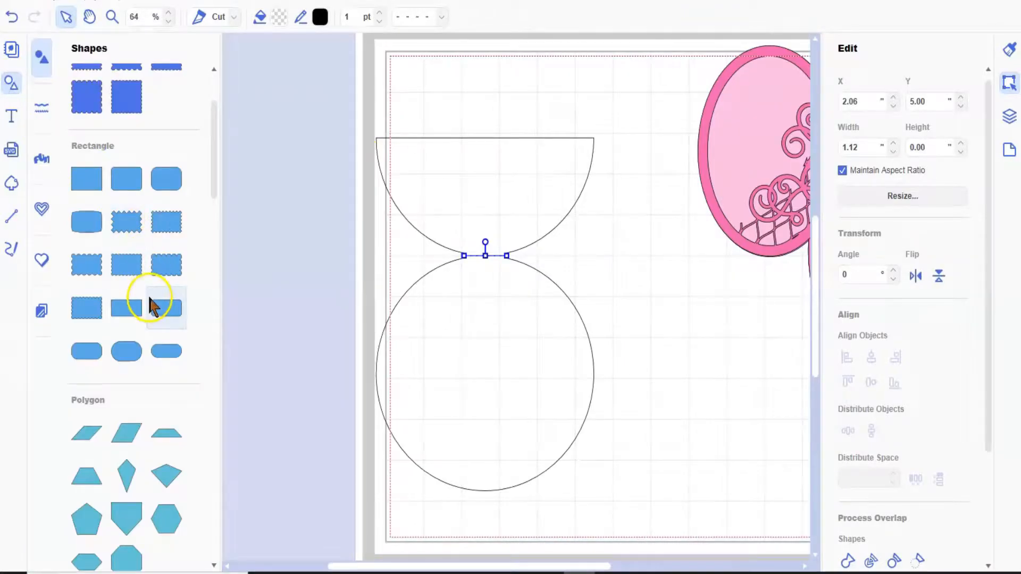
{"action": "scroll", "coordinate": [149, 298], "scroll_direction": "down", "scroll_amount": 2}
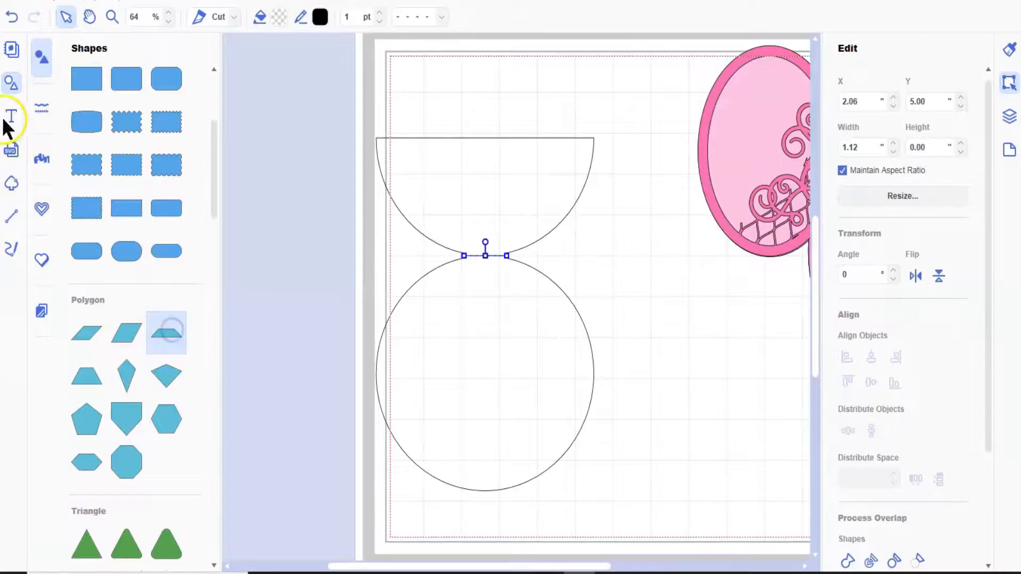
{"action": "left_click", "coordinate": [11, 85]}
{"action": "left_click_drag", "start_coordinate": [269, 87], "coordinate": [259, 113]}
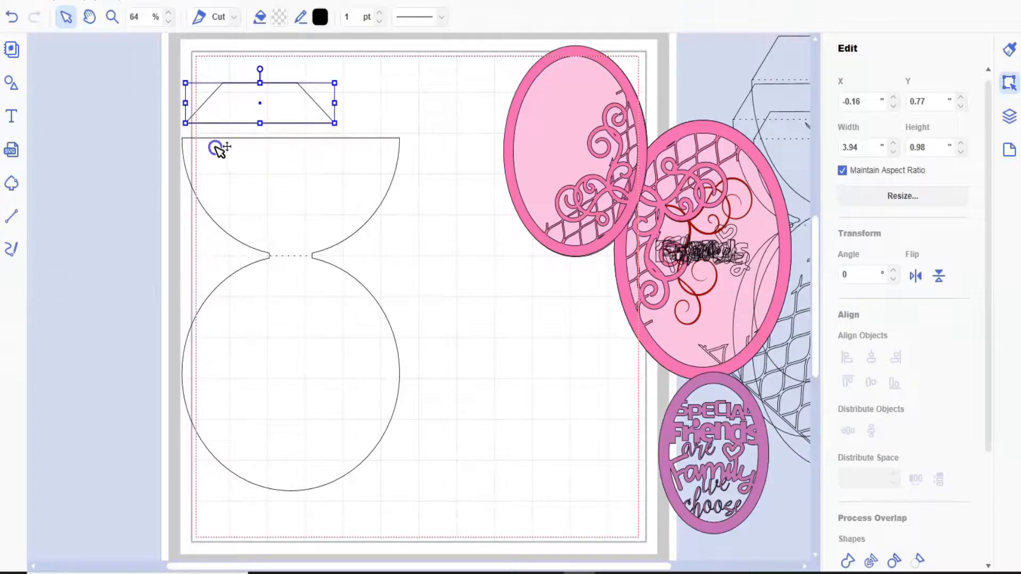
- Set the trapezoid's width to 5.75 inches to match the welded outline
{"action": "left_click", "coordinate": [154, 141]}
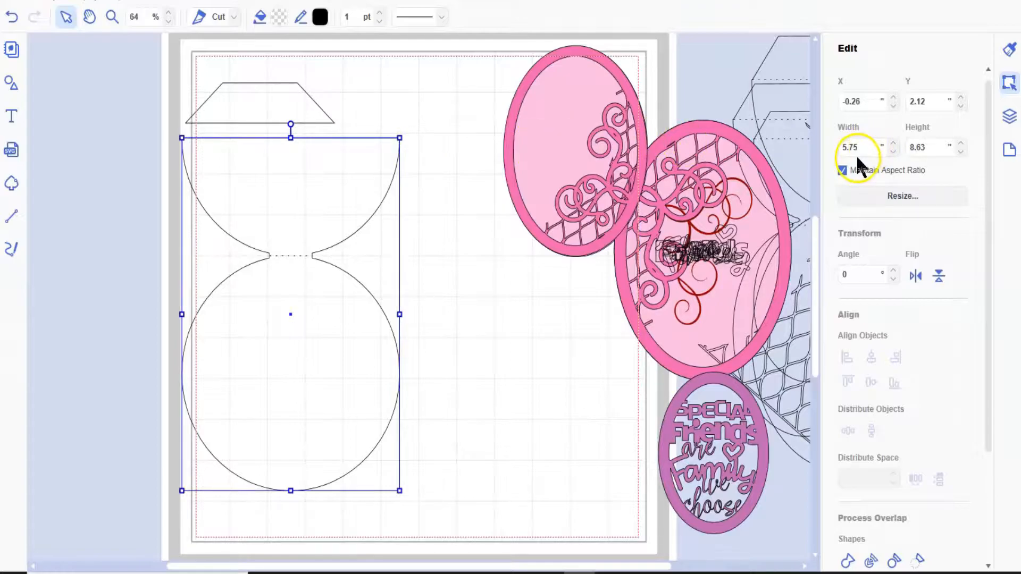
{"action": "left_click", "coordinate": [232, 104]}
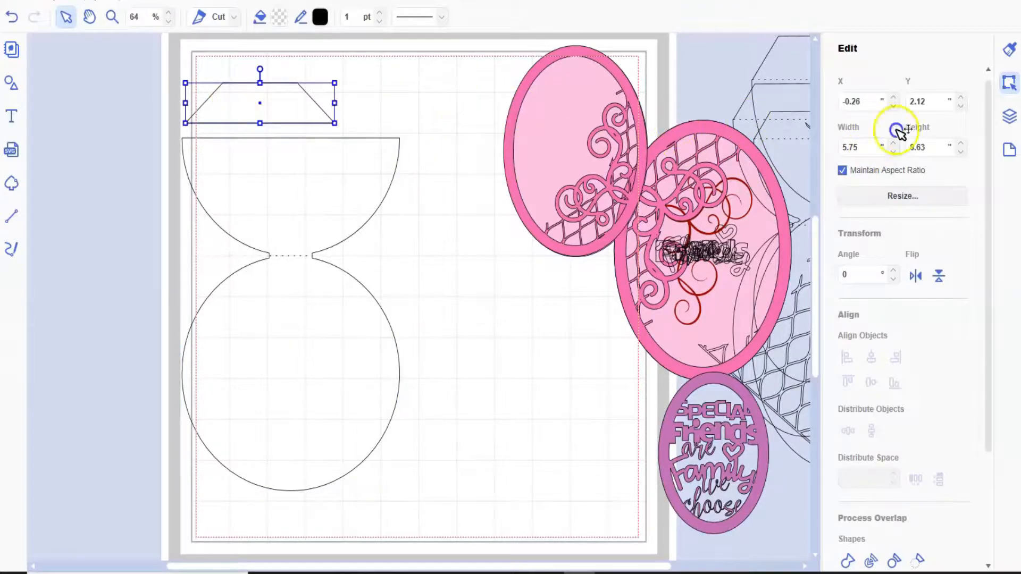
{"action": "left_click_drag", "start_coordinate": [864, 147], "coordinate": [843, 147]}
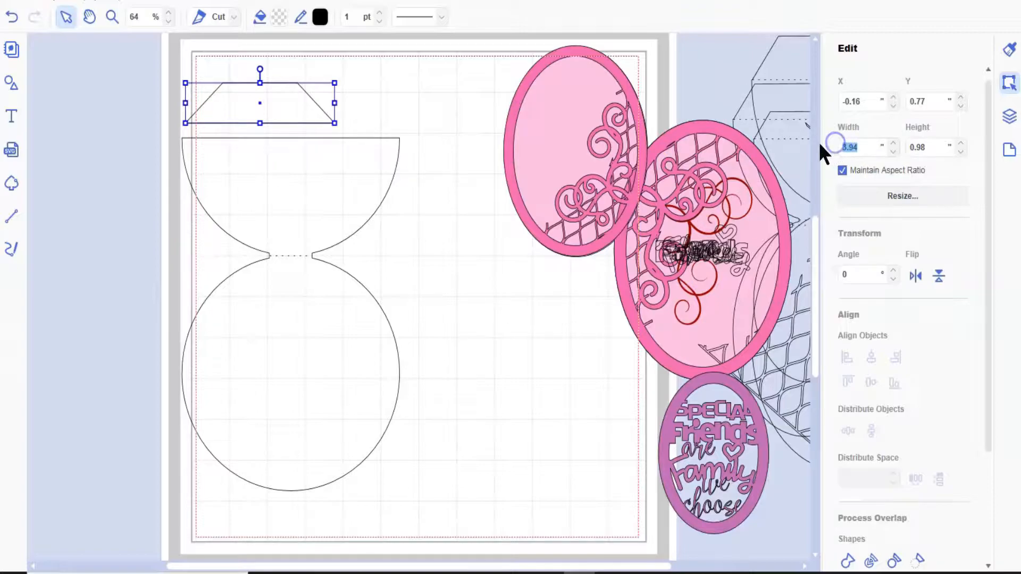
{"action": "type", "text": "5.75"}
{"action": "key", "text": "Return"}
- Position the trapezoid over the semicircle's straight edge and reduce its height to about 1.03 inches
{"action": "left_click_drag", "start_coordinate": [288, 121], "coordinate": [286, 121]}
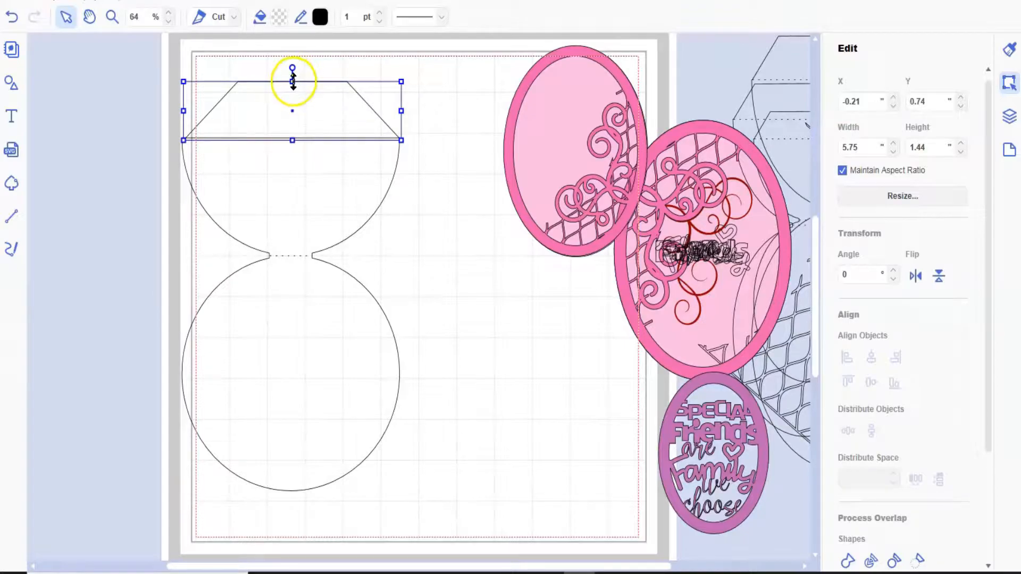
{"action": "left_click_drag", "start_coordinate": [293, 85], "coordinate": [293, 99]}
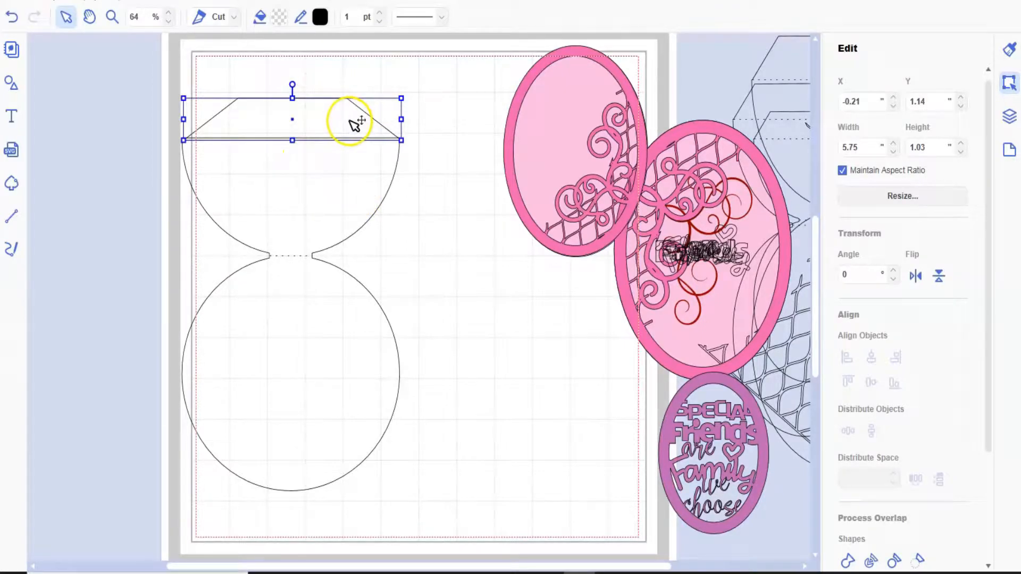
- Align the trapezoid and the card outline on a common vertical centre line
{"action": "left_click", "coordinate": [112, 16]}
{"action": "left_click_drag", "start_coordinate": [176, 71], "coordinate": [430, 194]}
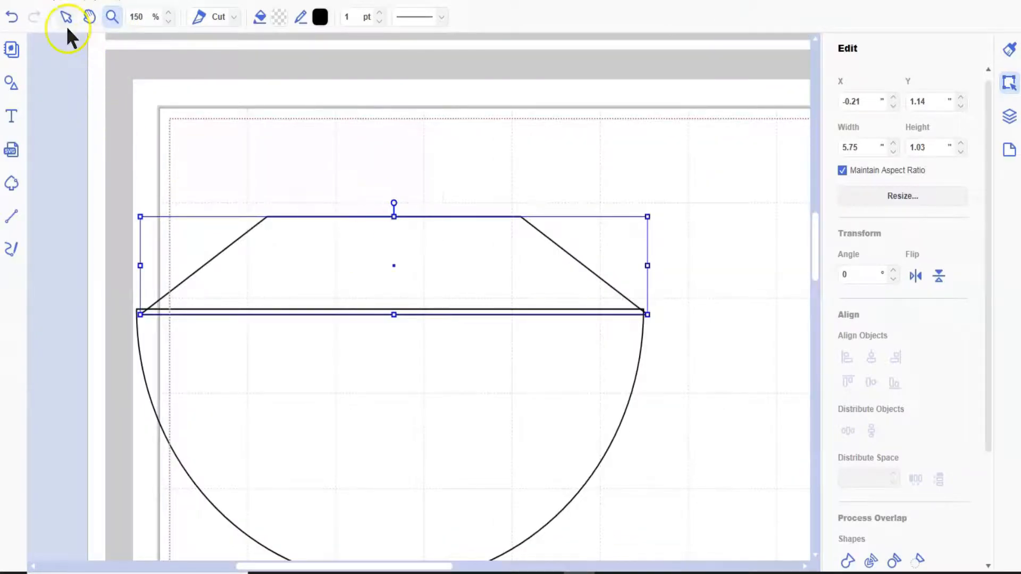
{"action": "left_click", "coordinate": [66, 18]}
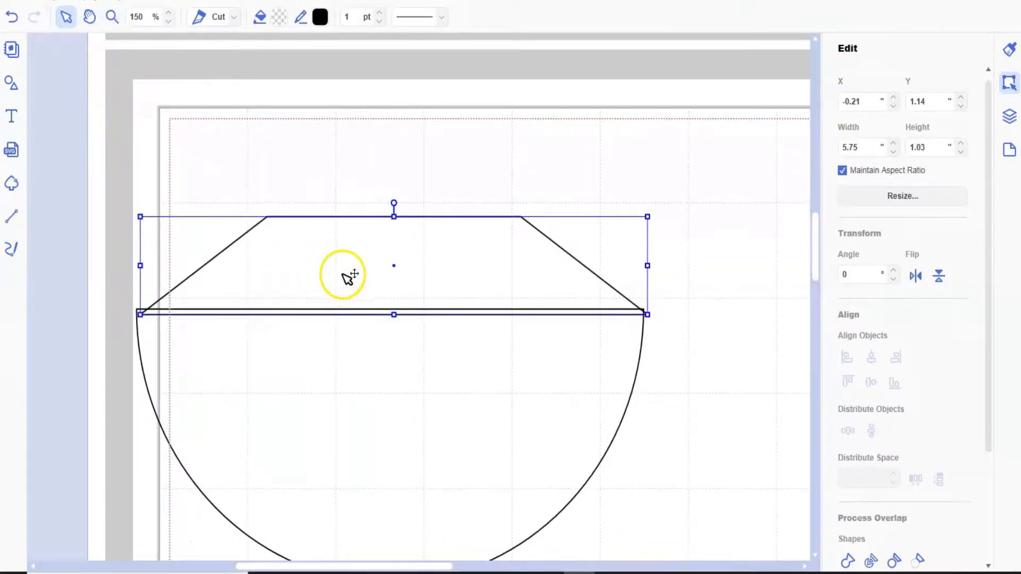
{"action": "left_click", "coordinate": [128, 268]}
{"action": "left_click_drag", "start_coordinate": [147, 304], "coordinate": [164, 336]}
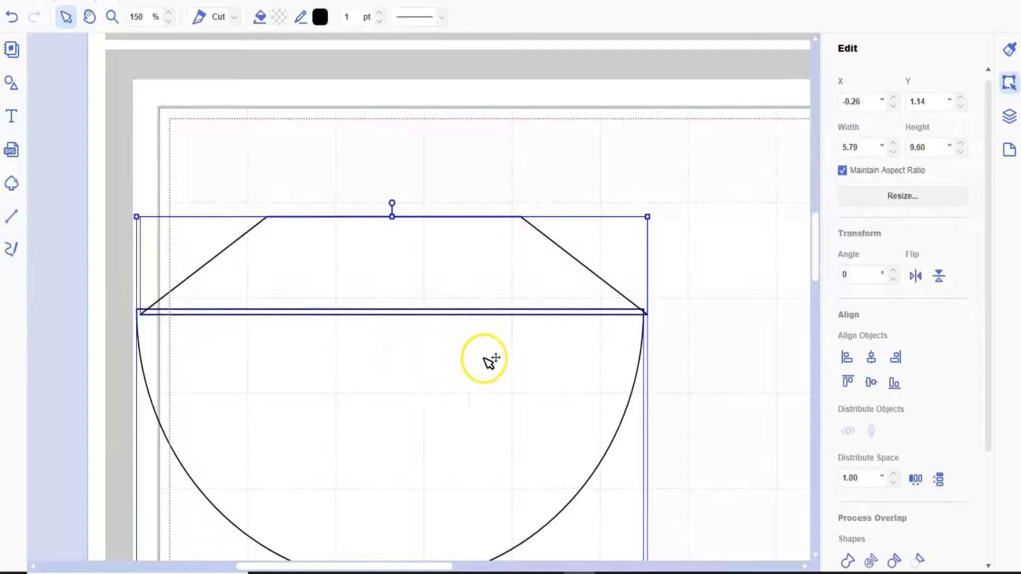
{"action": "left_click", "coordinate": [871, 357]}
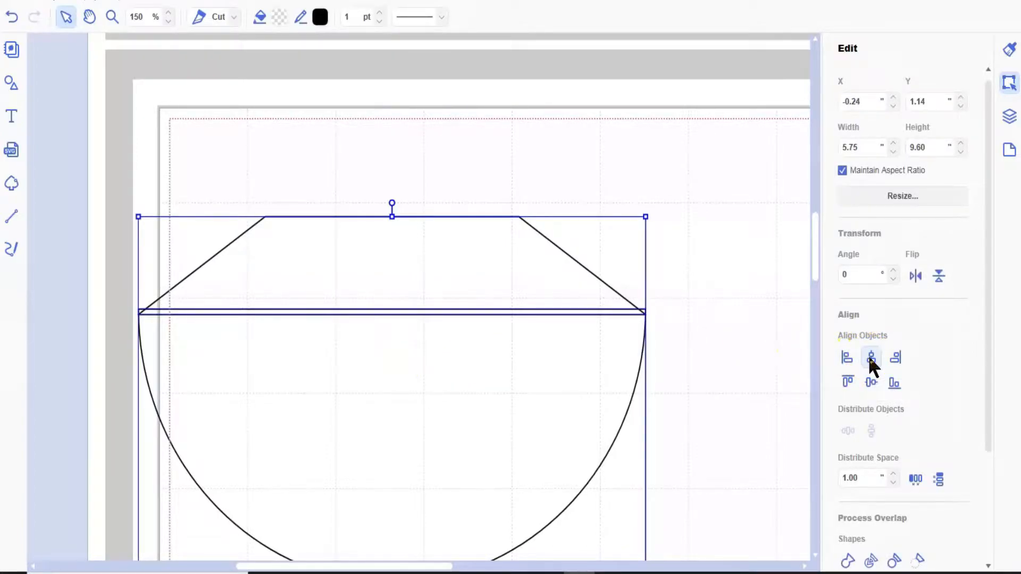
- Nudge only the trapezoid up to Y 1.11 inches so its base nearly meets the semicircle's straight edge
{"action": "left_click", "coordinate": [372, 249]}
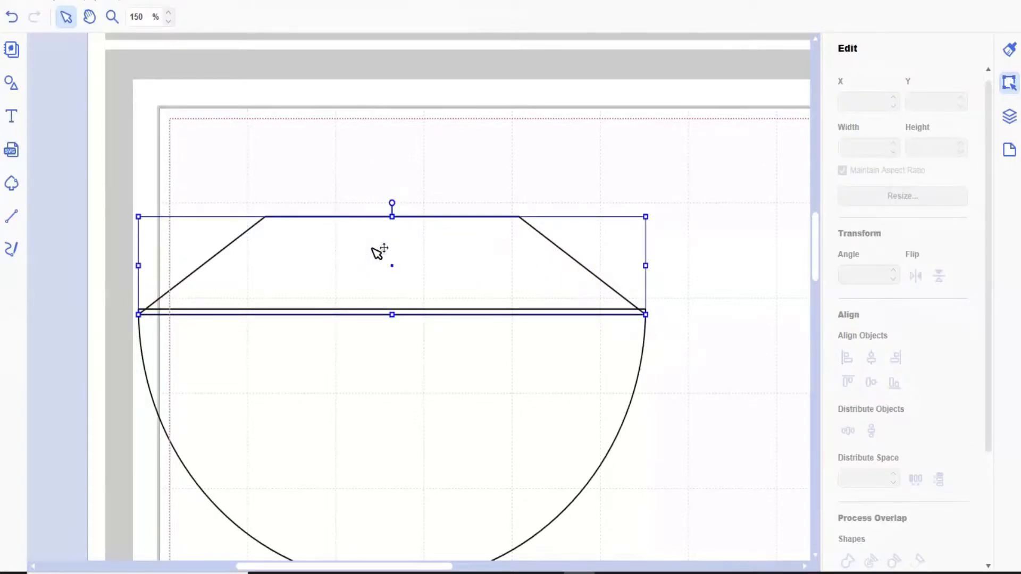
{"action": "key", "text": "Up"}
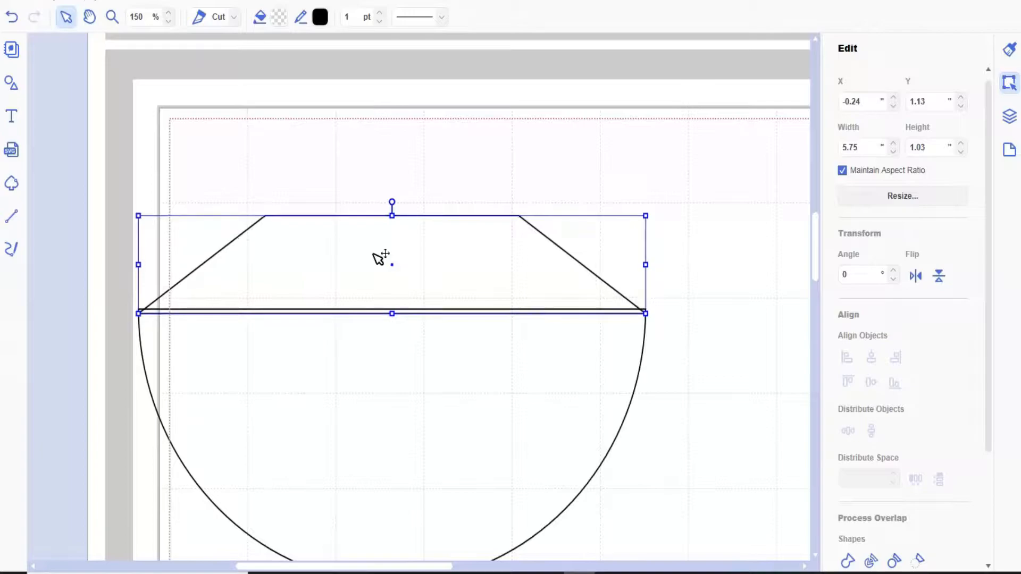
{"action": "key", "text": "Up"}
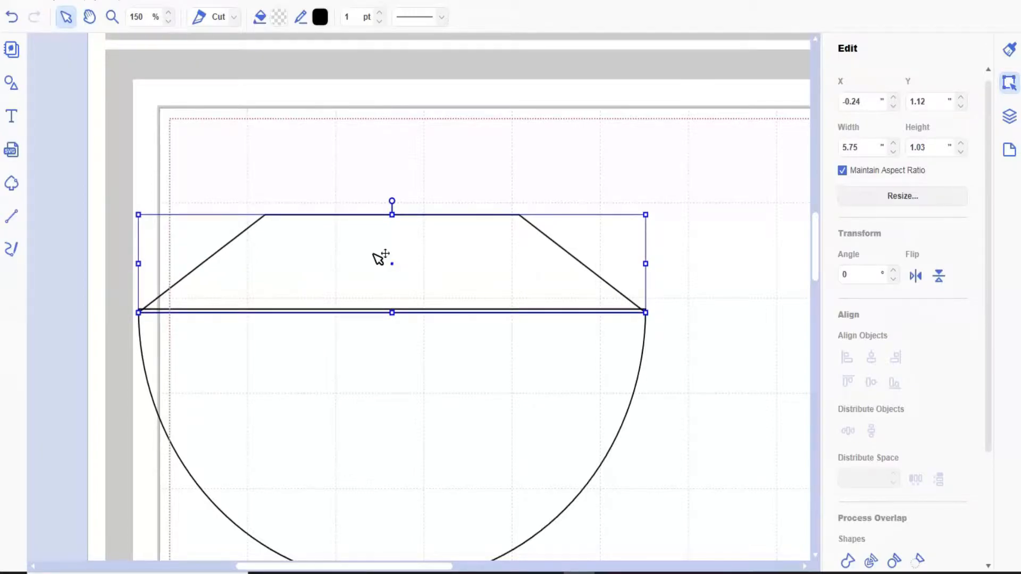
{"action": "key", "text": "Up"}
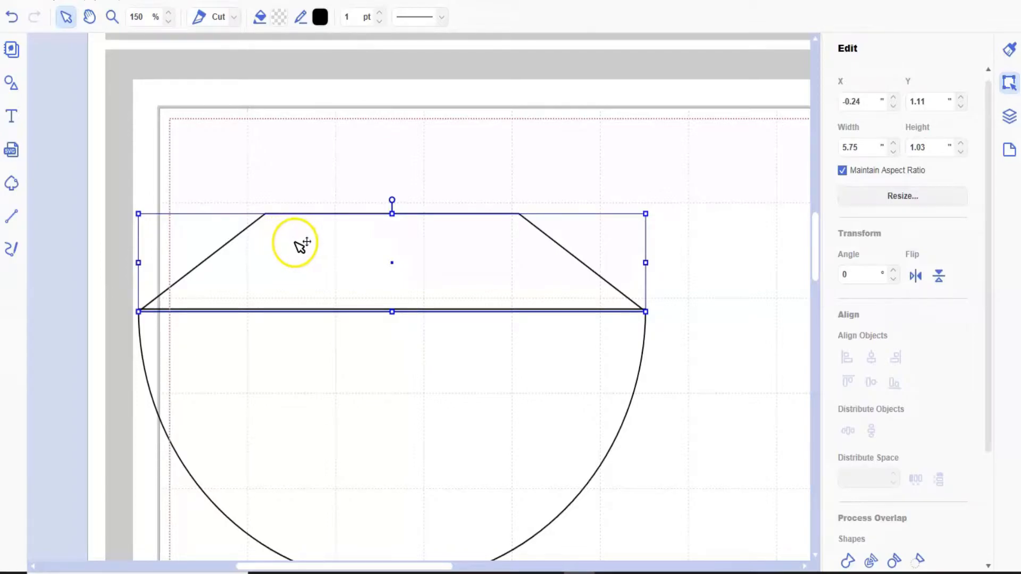
- Edit the trapezoid's points, moving both upper corners outward and slightly down to widen its short edge
{"action": "double_click", "coordinate": [296, 244]}
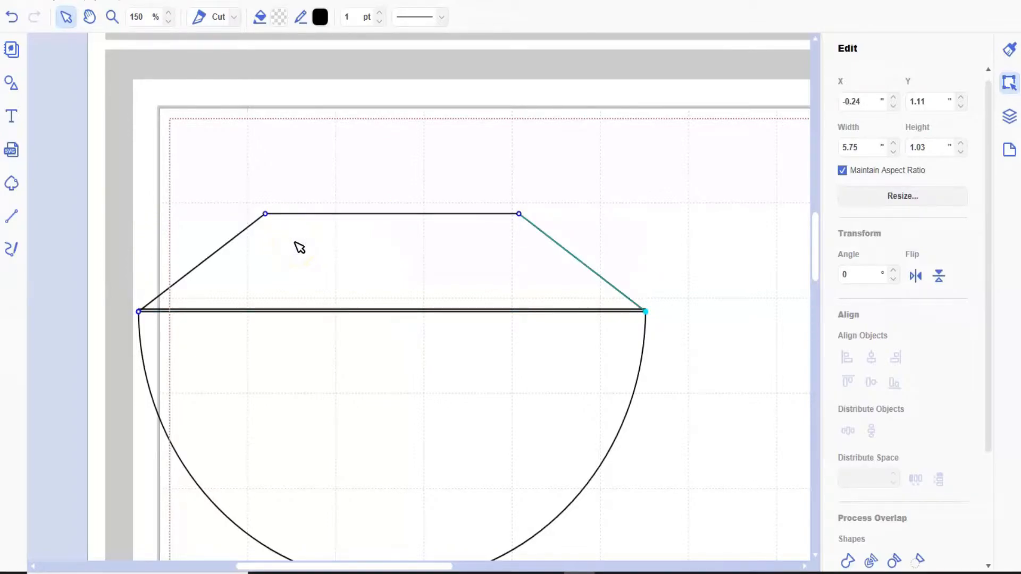
{"action": "left_click", "coordinate": [266, 214]}
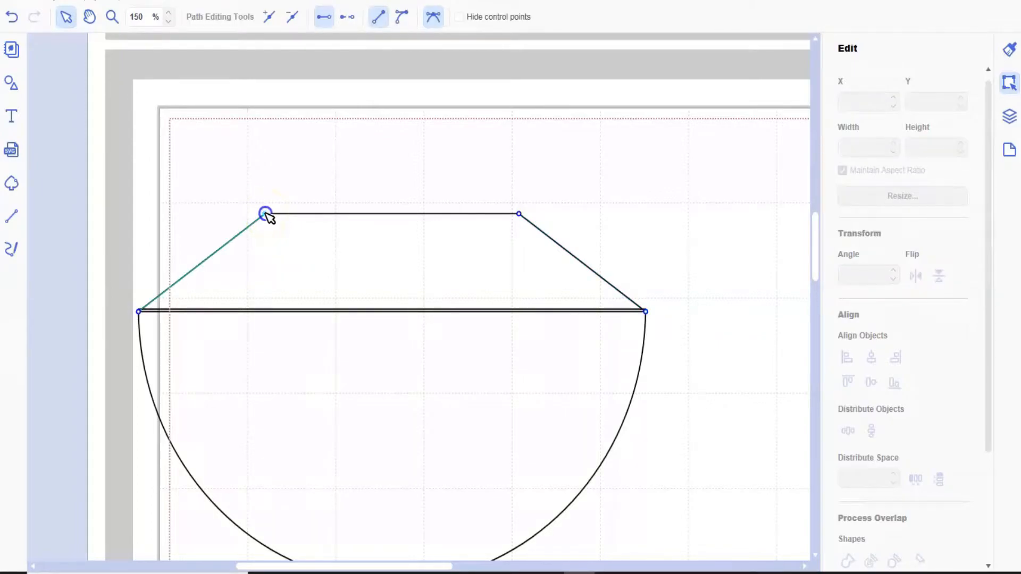
{"action": "left_click_drag", "start_coordinate": [263, 215], "coordinate": [219, 227]}
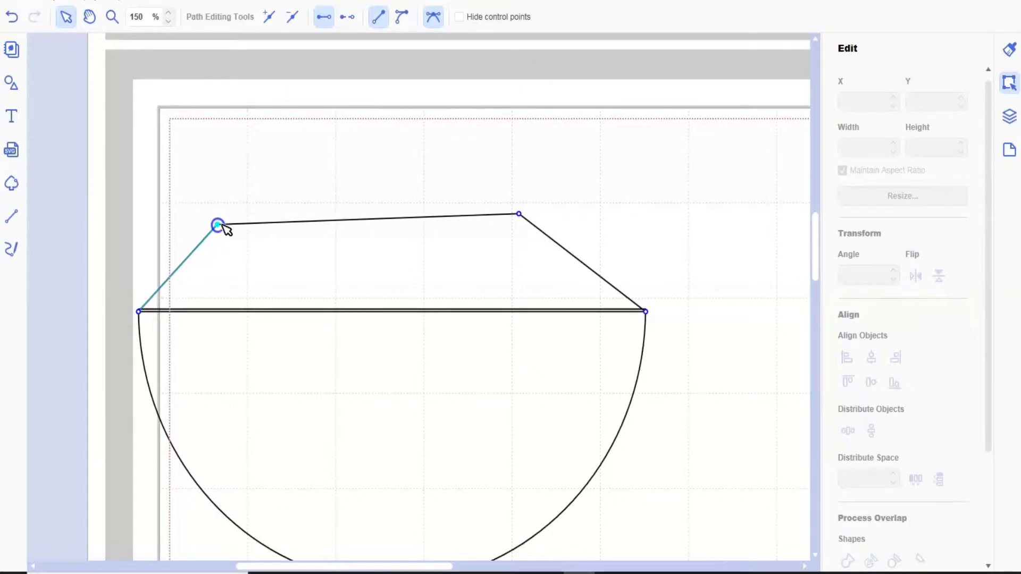
{"action": "left_click_drag", "start_coordinate": [520, 214], "coordinate": [557, 220]}
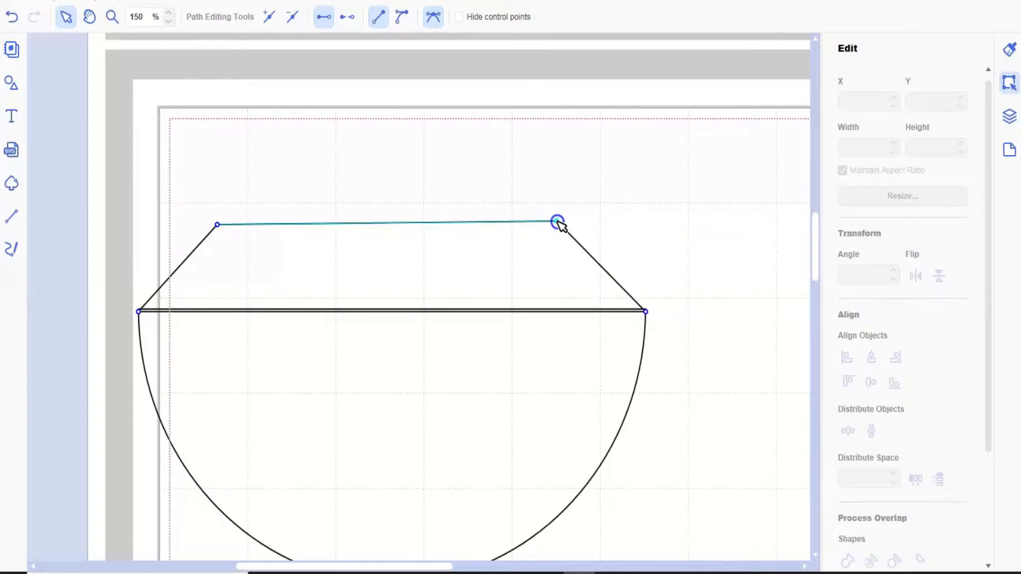
{"action": "left_click_drag", "start_coordinate": [557, 222], "coordinate": [565, 223]}
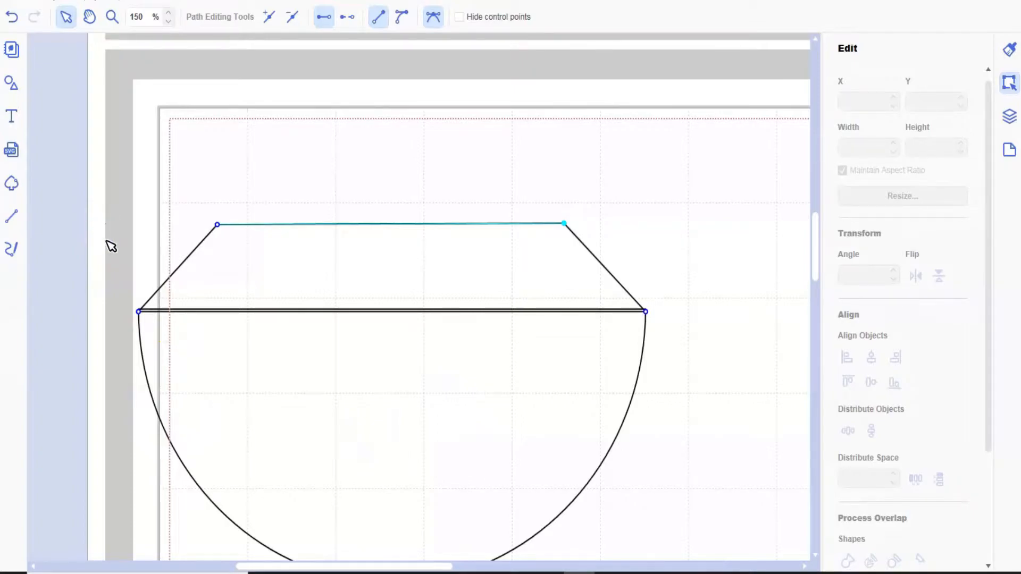
- Weld the reshaped trapezoid to the card outline
{"action": "key", "text": "Escape"}
{"action": "left_click", "coordinate": [233, 326]}
{"action": "key", "text": "ctrl+a"}
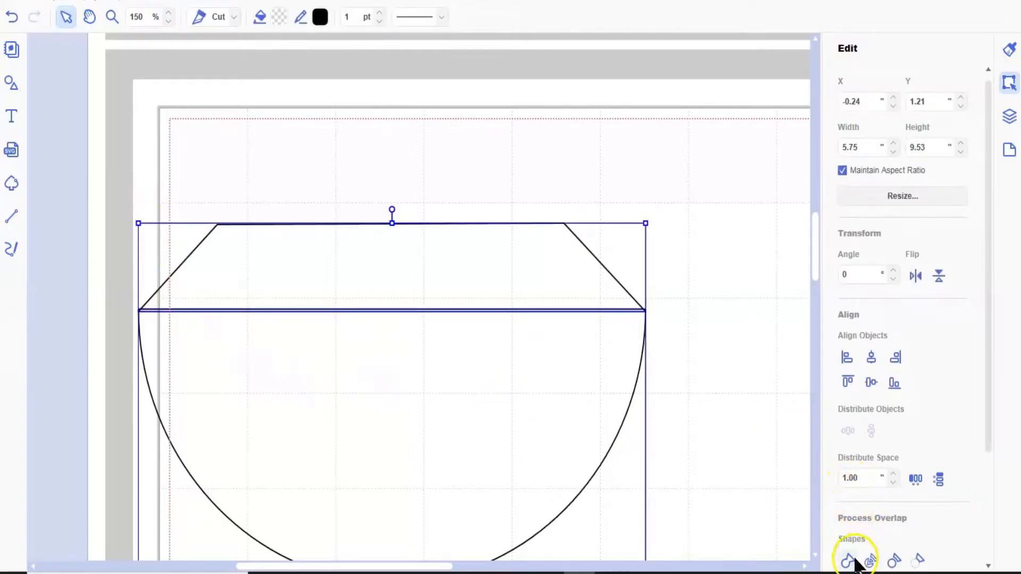
{"action": "left_click", "coordinate": [849, 563]}
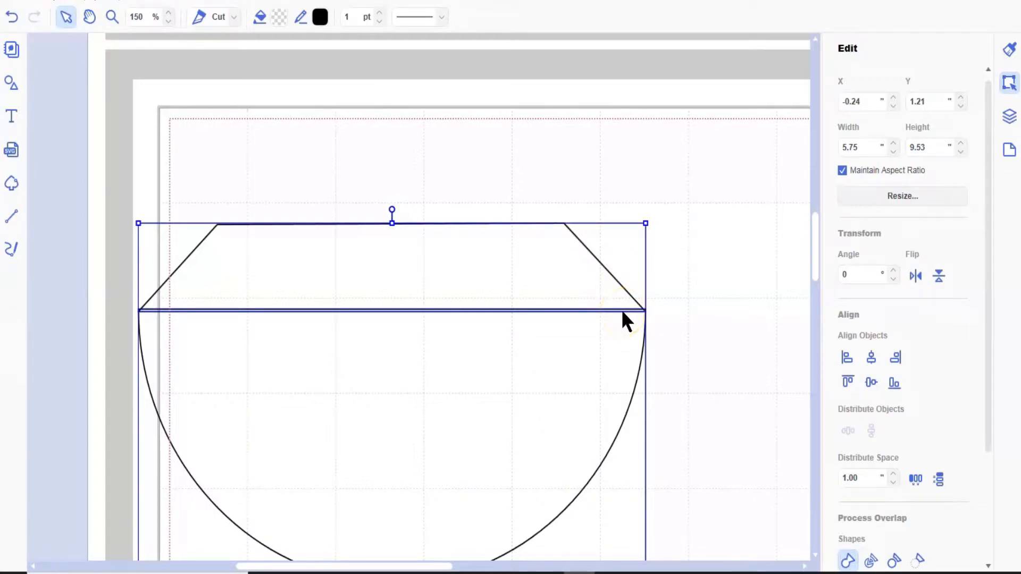
- Draw a horizontal line about 5.72 inches long across the base of the trapezoid flap and give it a dashed line style
{"action": "left_click", "coordinate": [16, 214]}
{"action": "left_click", "coordinate": [137, 309]}
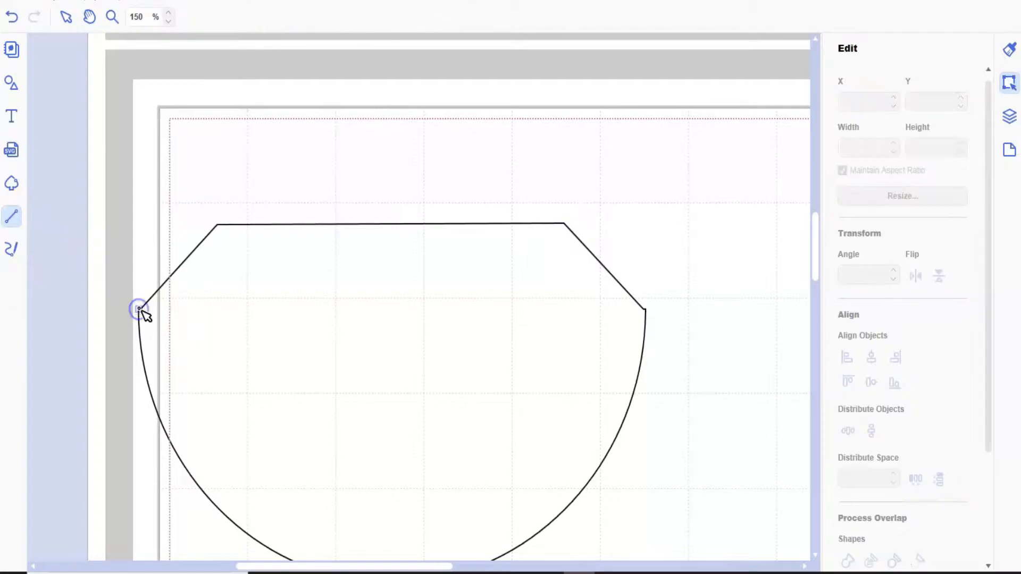
{"action": "left_click_drag", "start_coordinate": [145, 310], "coordinate": [646, 311]}
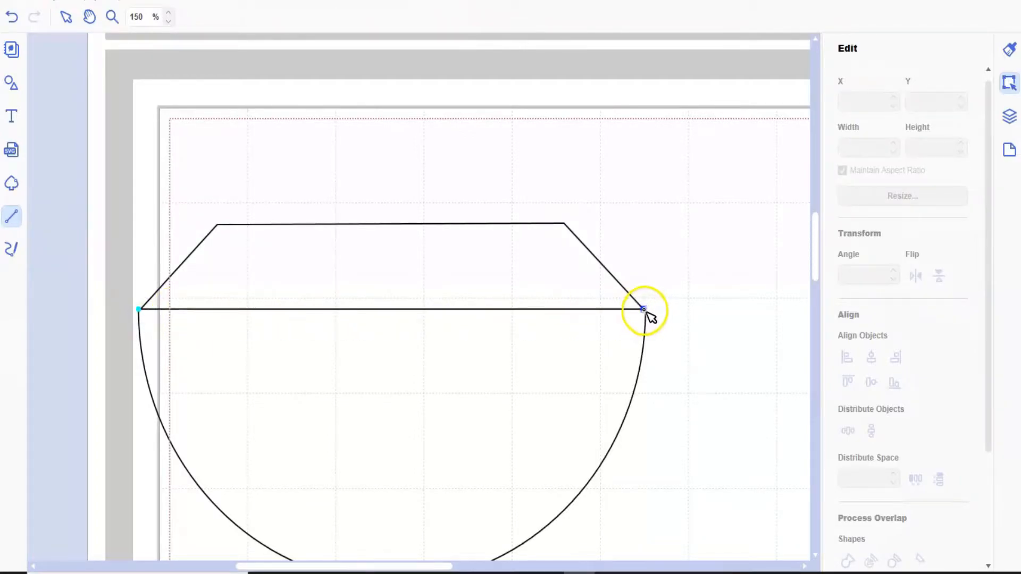
{"action": "double_click", "coordinate": [645, 310]}
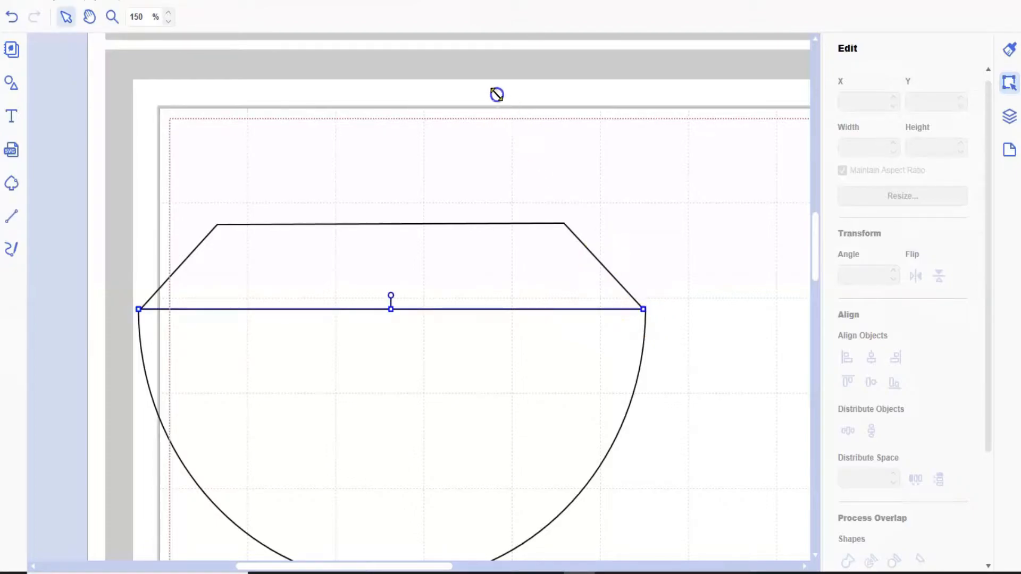
{"action": "left_click", "coordinate": [440, 16]}
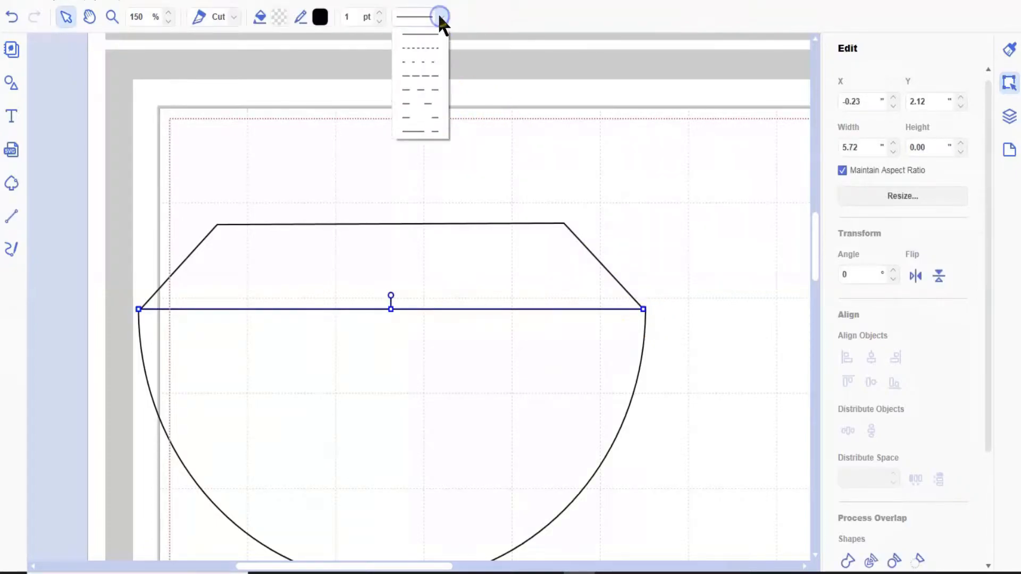
{"action": "left_click", "coordinate": [431, 62]}
- Centre the card outline and both dashed fold lines horizontally on each other and group them
{"action": "scroll", "coordinate": [665, 175], "scroll_direction": "down", "scroll_amount": 1}
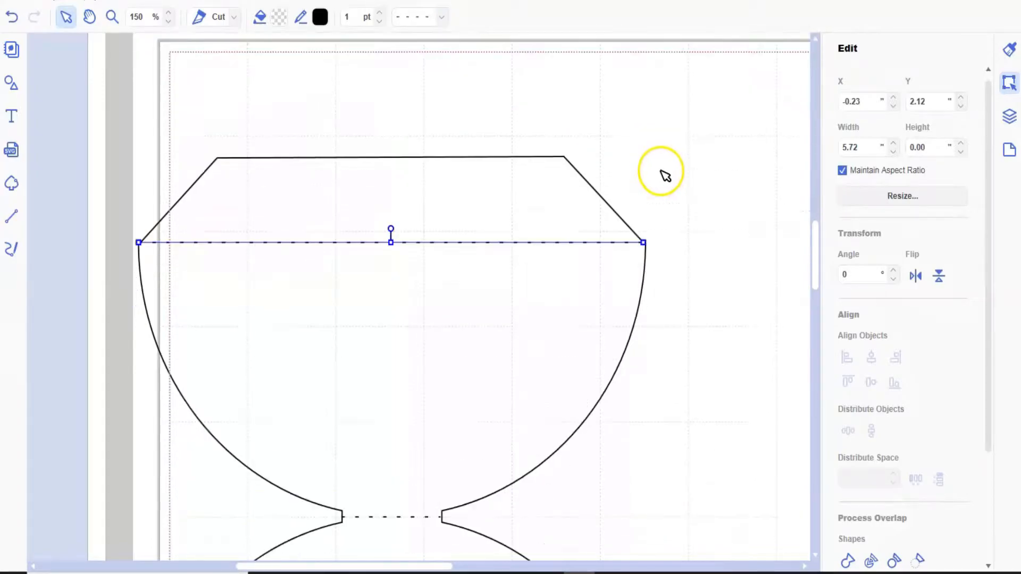
{"action": "scroll", "coordinate": [665, 172], "scroll_direction": "down", "scroll_amount": 2}
{"action": "left_click", "coordinate": [91, 3]}
{"action": "left_click", "coordinate": [113, 28]}
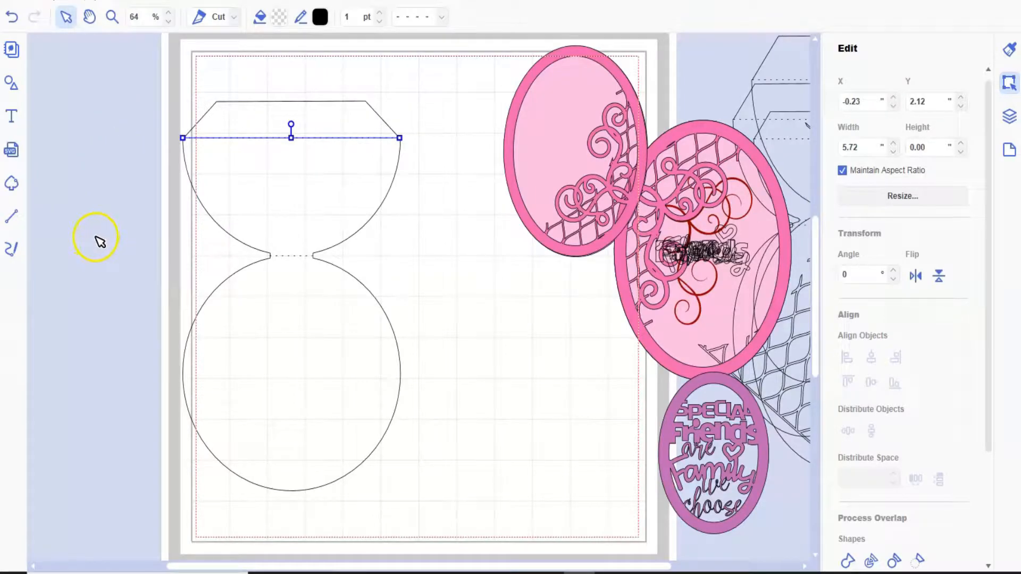
{"action": "left_click", "coordinate": [178, 69]}
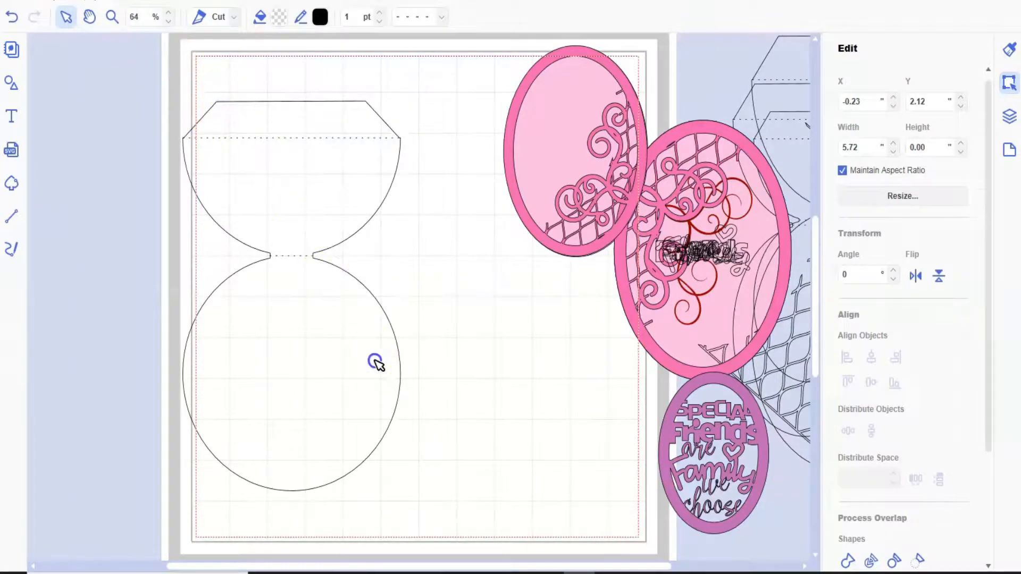
{"action": "left_click_drag", "start_coordinate": [419, 470], "coordinate": [420, 470]}
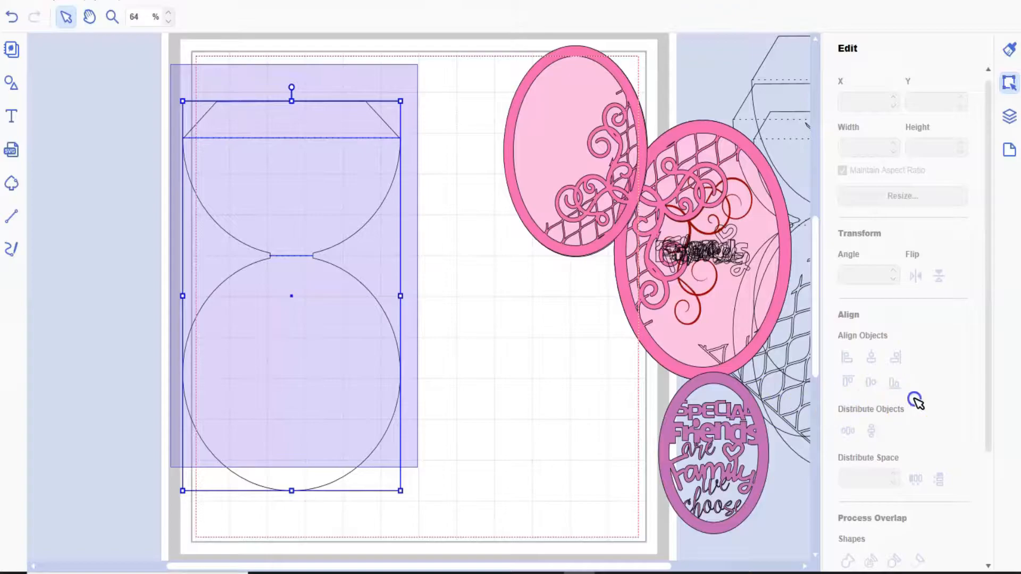
{"action": "left_click", "coordinate": [871, 357]}
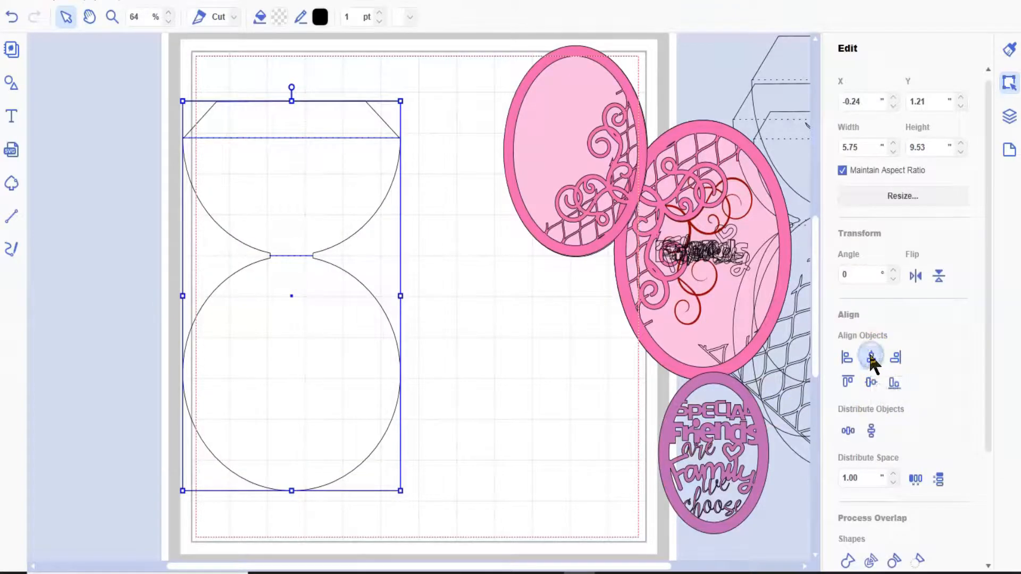
{"action": "left_click", "coordinate": [55, 2]}
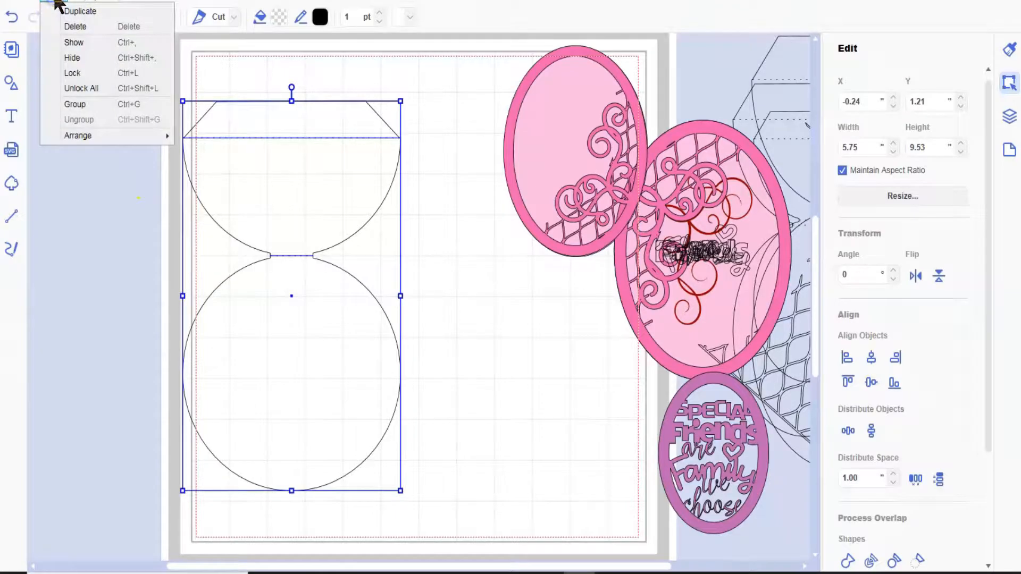
{"action": "left_click", "coordinate": [75, 104]}
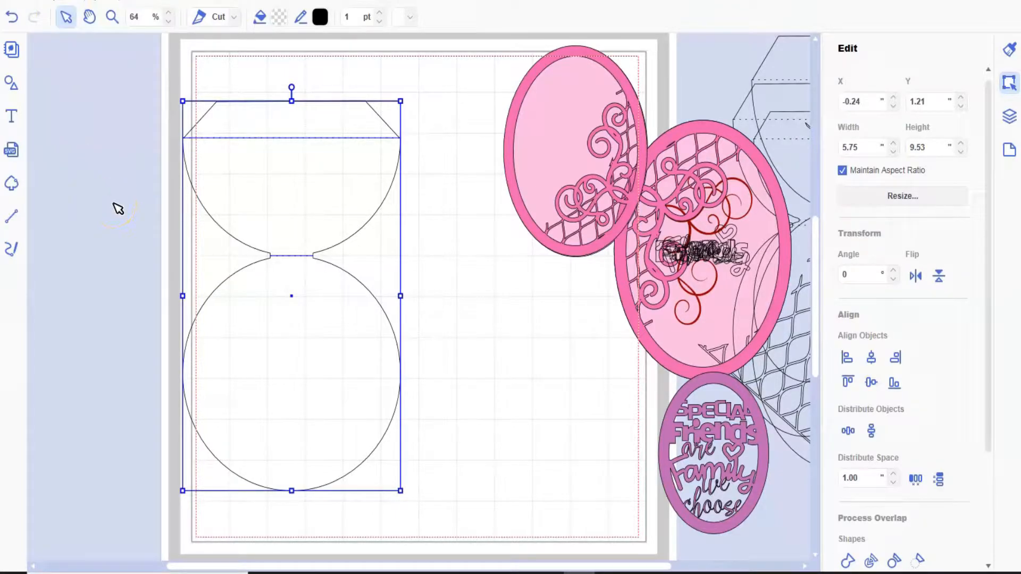
- Narrow the grouped card base until its circle becomes an upright oval, and scale it up to about 5.26 by 10.59 inches
{"action": "left_click", "coordinate": [209, 228]}
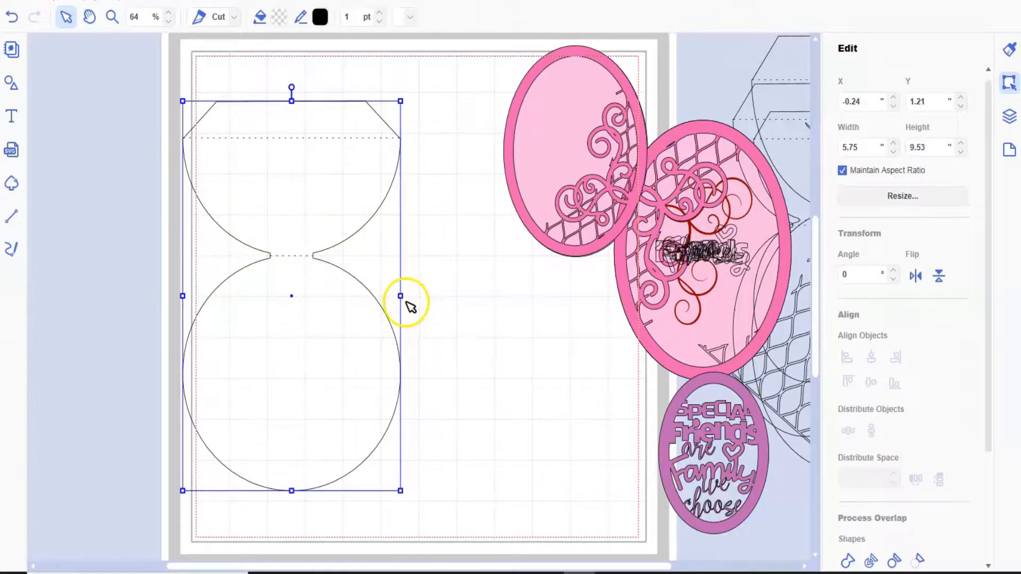
{"action": "left_click", "coordinate": [404, 296]}
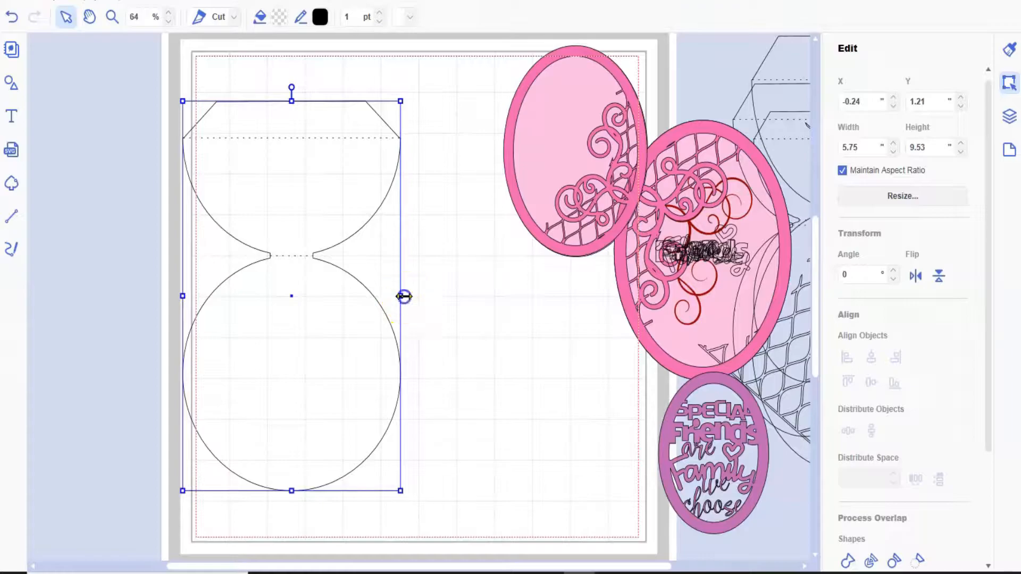
{"action": "left_click_drag", "start_coordinate": [401, 296], "coordinate": [362, 294]}
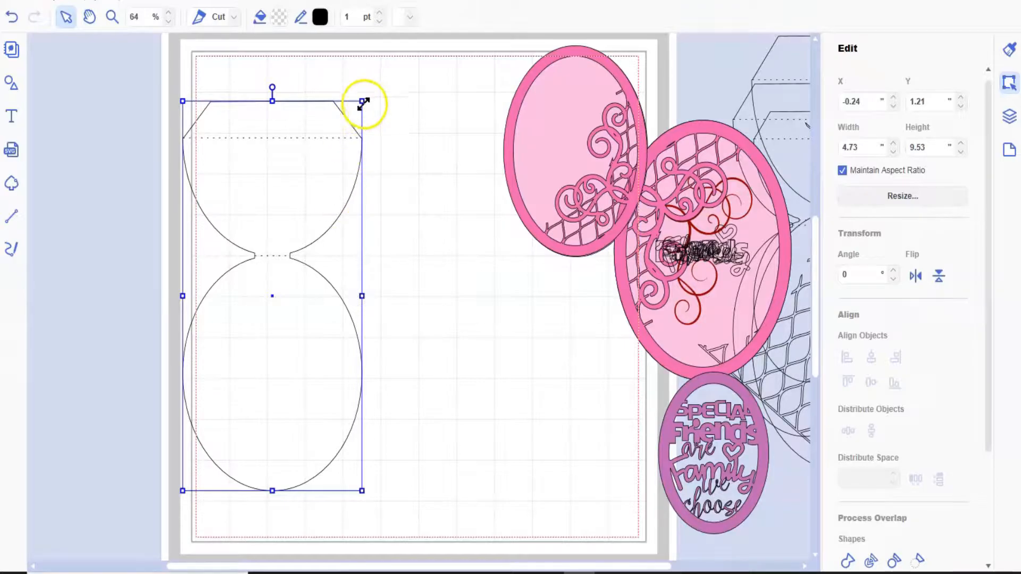
{"action": "left_click_drag", "start_coordinate": [362, 101], "coordinate": [380, 63]}
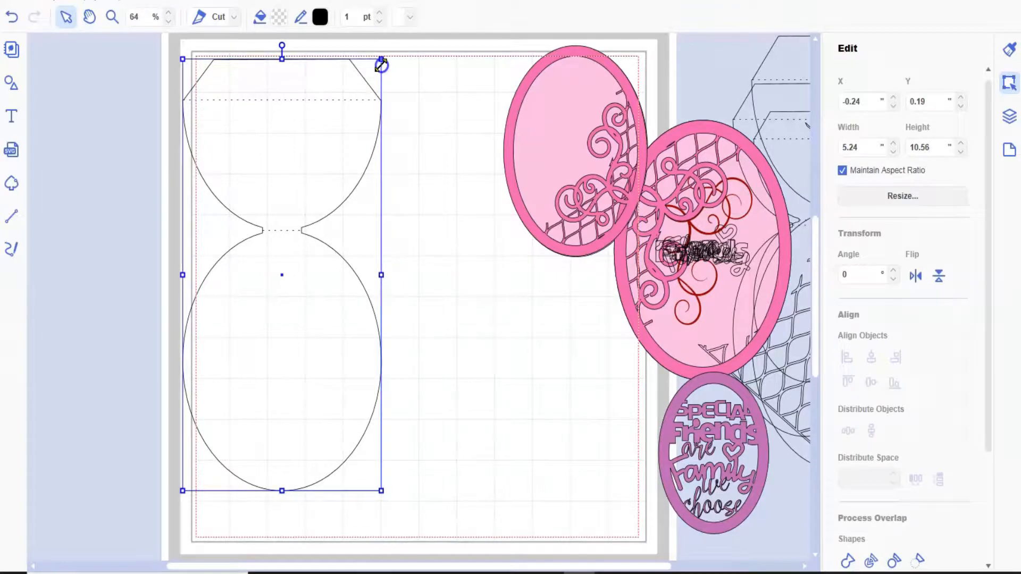
{"action": "left_click_drag", "start_coordinate": [381, 64], "coordinate": [382, 63]}
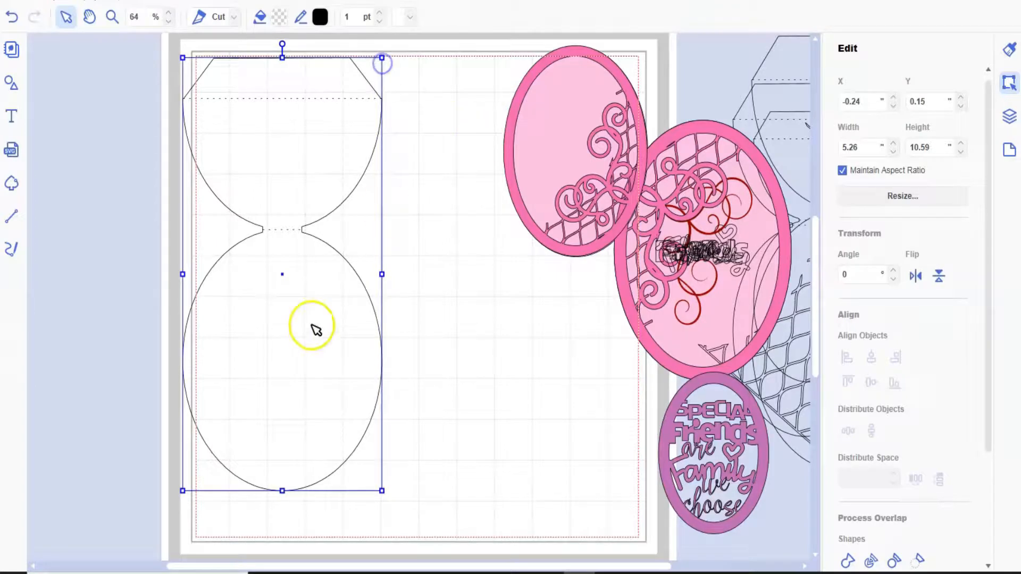
- Widen the card base to about 5.33 inches and move it inside the cutting area at about X 0.95, Y 0.83 inches
{"action": "left_click_drag", "start_coordinate": [315, 326], "coordinate": [333, 334]}
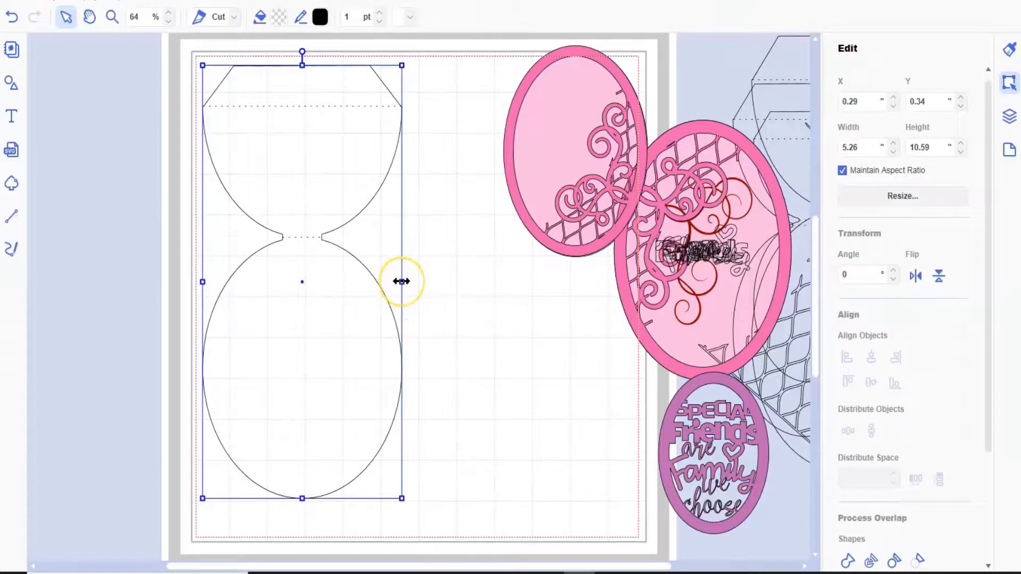
{"action": "left_click_drag", "start_coordinate": [403, 281], "coordinate": [404, 281]}
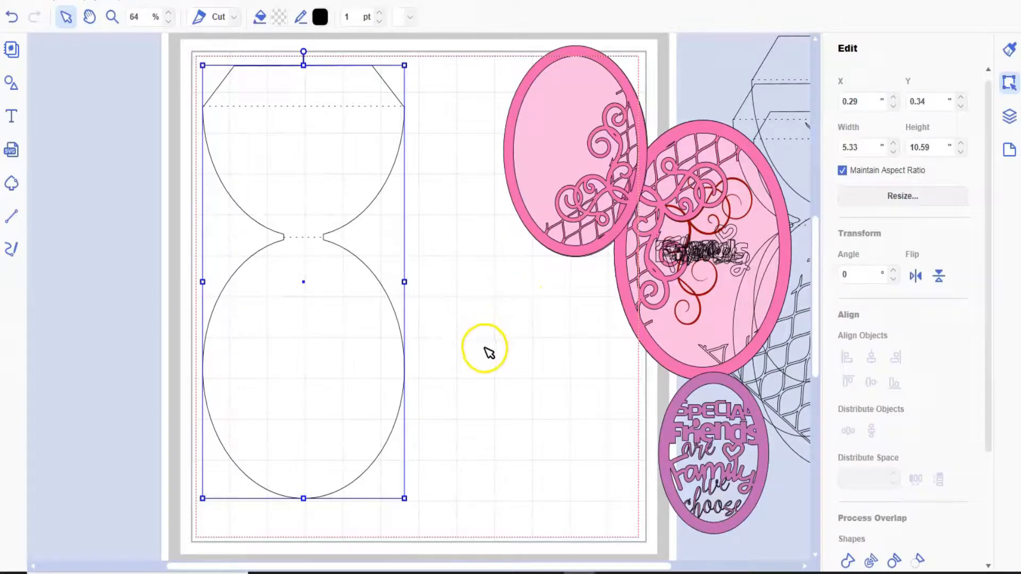
{"action": "left_click_drag", "start_coordinate": [308, 405], "coordinate": [333, 424]}
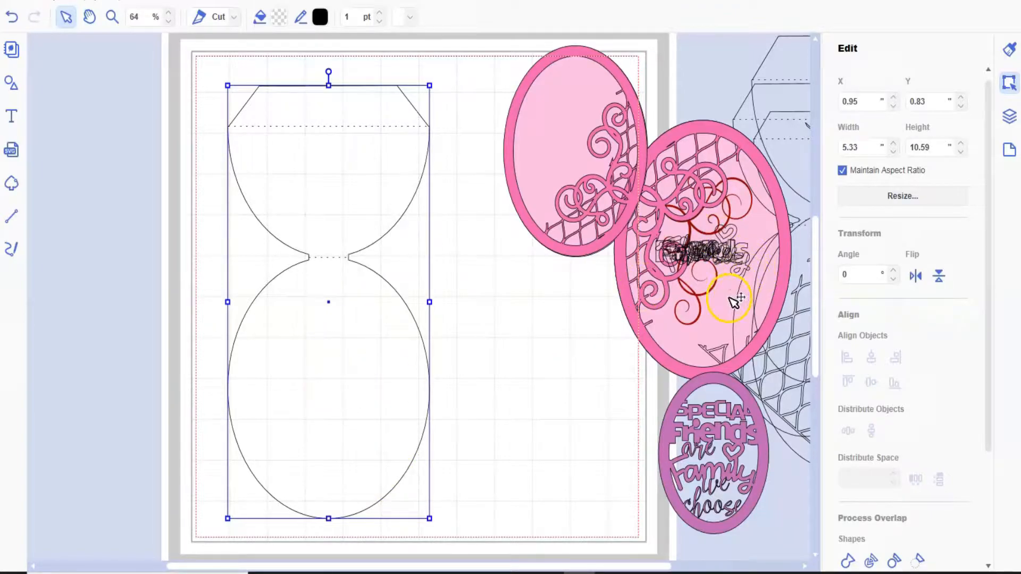
- Move the inner light pink oval onto the card base's lower oval and widen it to about 5.35 inches
{"action": "left_click", "coordinate": [718, 316]}
{"action": "left_click_drag", "start_coordinate": [722, 318], "coordinate": [333, 452]}
{"action": "left_click_drag", "start_coordinate": [230, 390], "coordinate": [227, 391]}
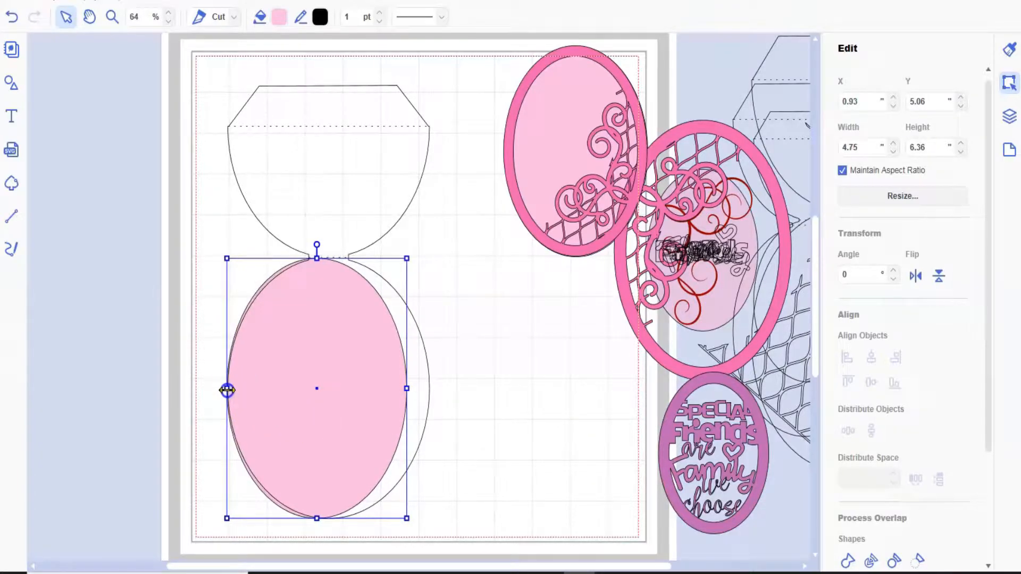
{"action": "left_click_drag", "start_coordinate": [407, 390], "coordinate": [430, 390]}
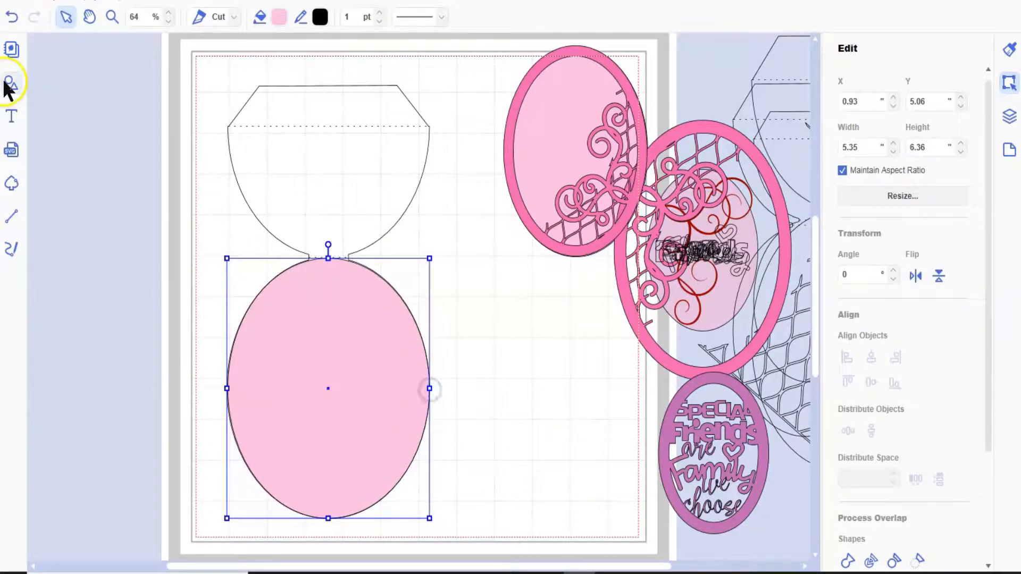
- Remove the fill colour from the pink oval so it has no fill
{"action": "left_click", "coordinate": [278, 16]}
{"action": "left_click", "coordinate": [338, 188]}
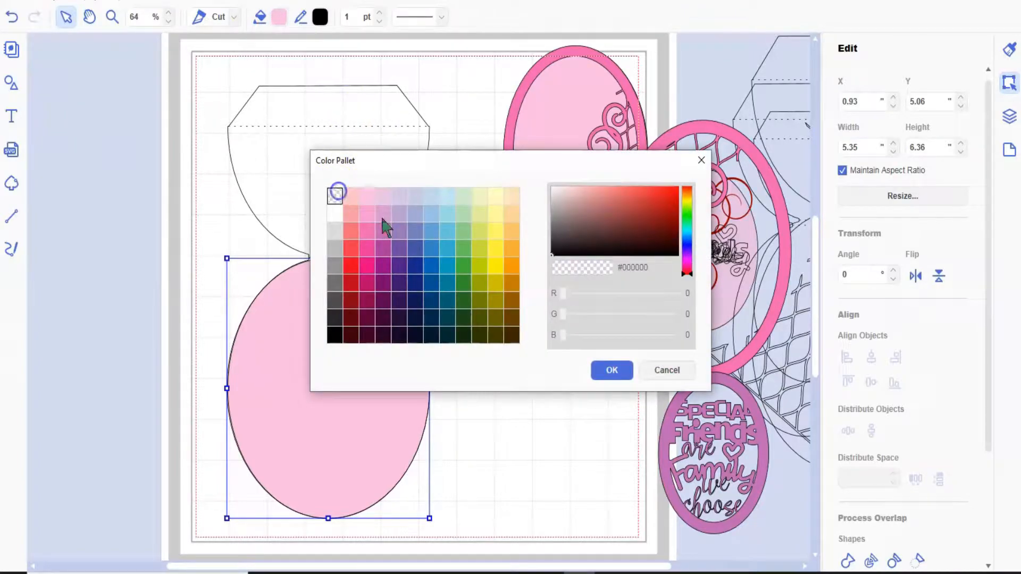
{"action": "left_click", "coordinate": [611, 371]}
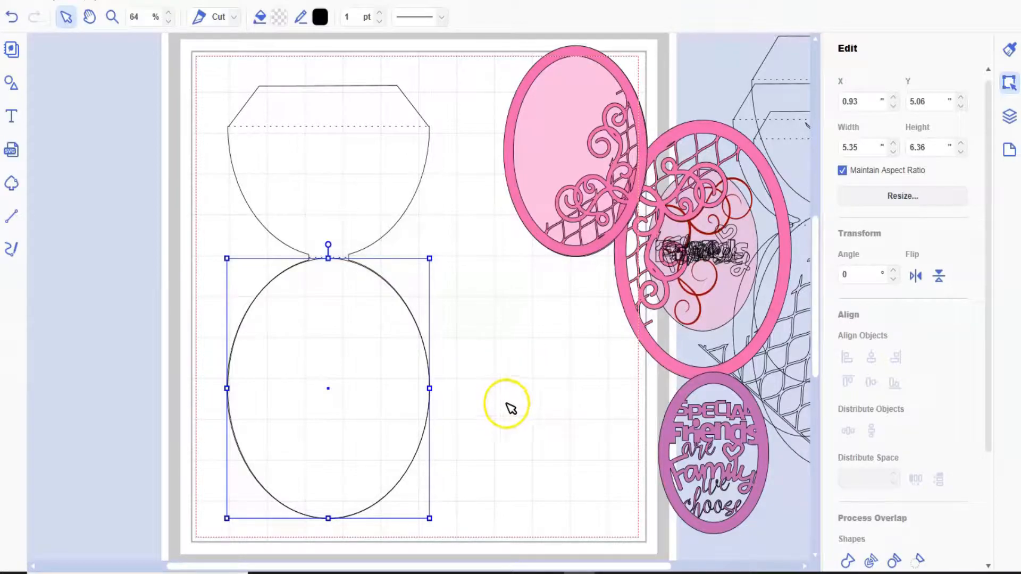
- Narrow the unfilled oval to about 5.32 inches so its edge follows the card base's lower oval
{"action": "left_click", "coordinate": [112, 16]}
{"action": "left_click_drag", "start_coordinate": [266, 304], "coordinate": [457, 517]}
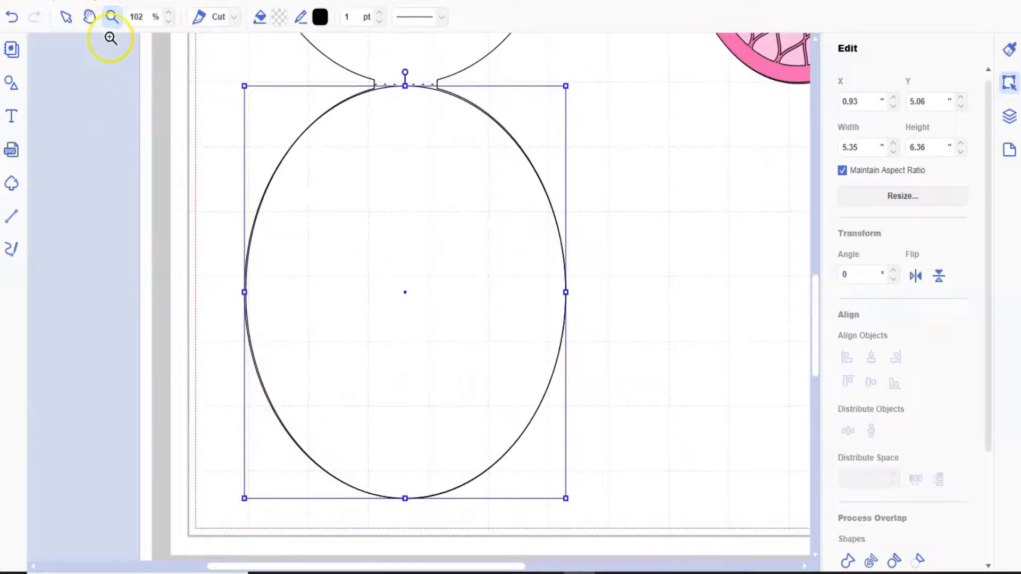
{"action": "left_click", "coordinate": [66, 16]}
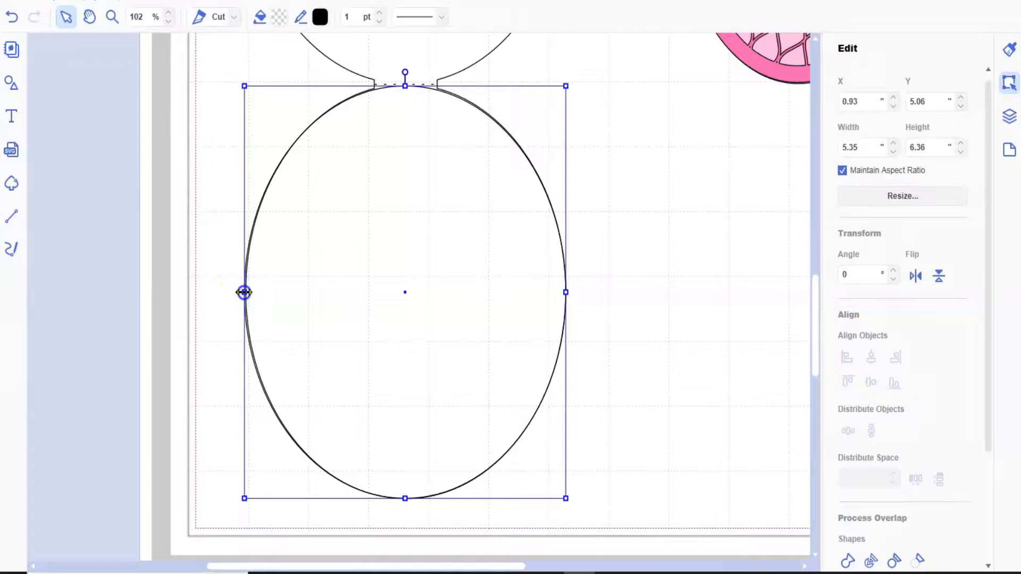
{"action": "left_click_drag", "start_coordinate": [243, 292], "coordinate": [246, 292]}
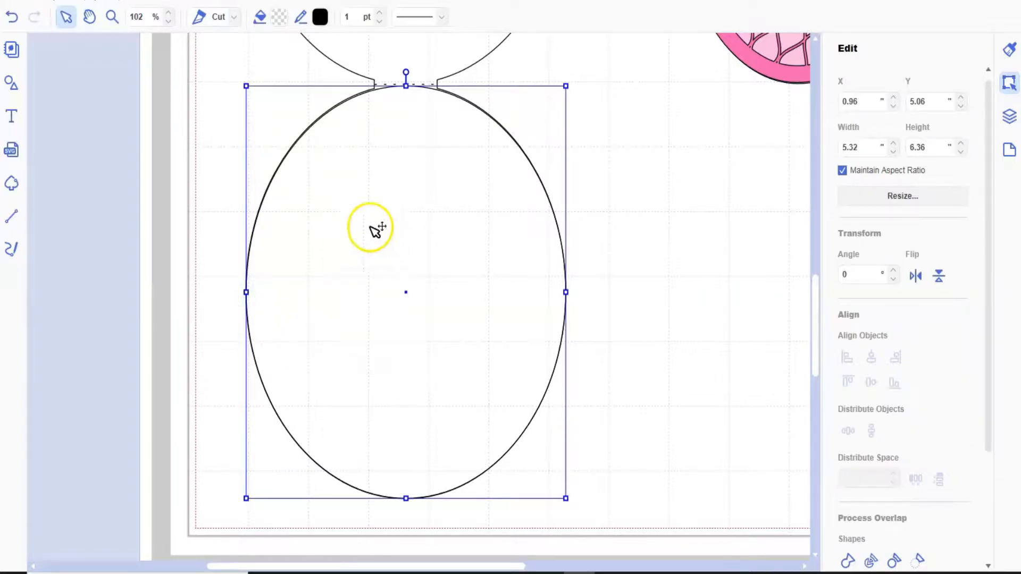
{"action": "left_click", "coordinate": [85, 3]}
{"action": "left_click", "coordinate": [110, 40]}
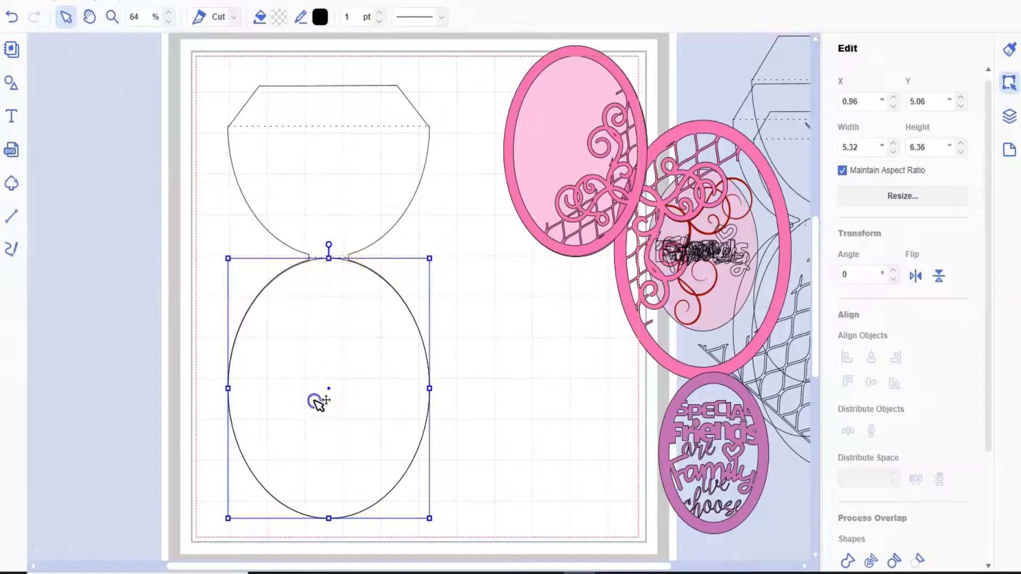
- Move the card base to about X 2.19, Y 0.26 inches and bring the separate oval to the front
{"action": "left_click_drag", "start_coordinate": [178, 310], "coordinate": [364, 381]}
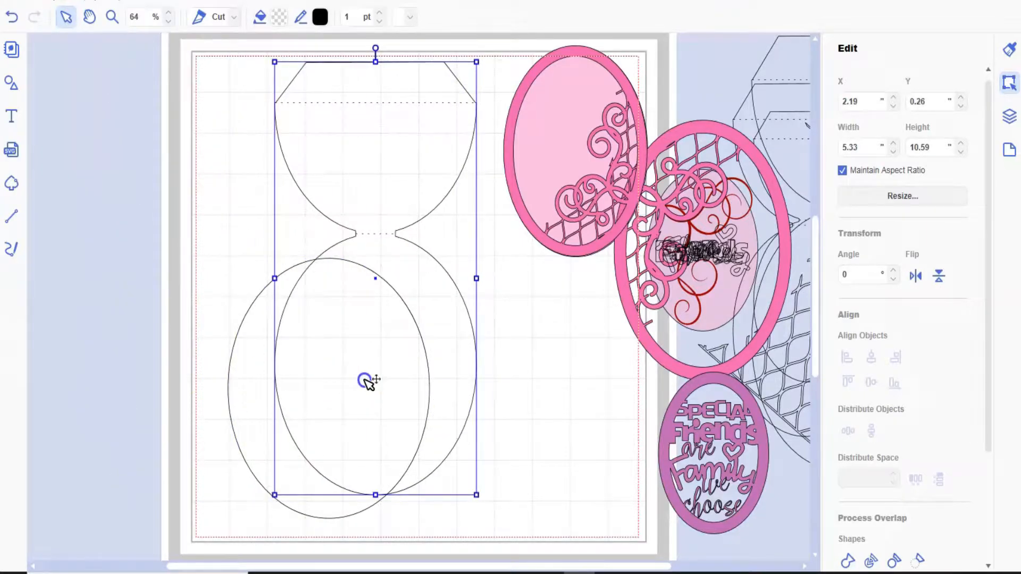
{"action": "left_click", "coordinate": [248, 382]}
{"action": "right_click", "coordinate": [247, 382]}
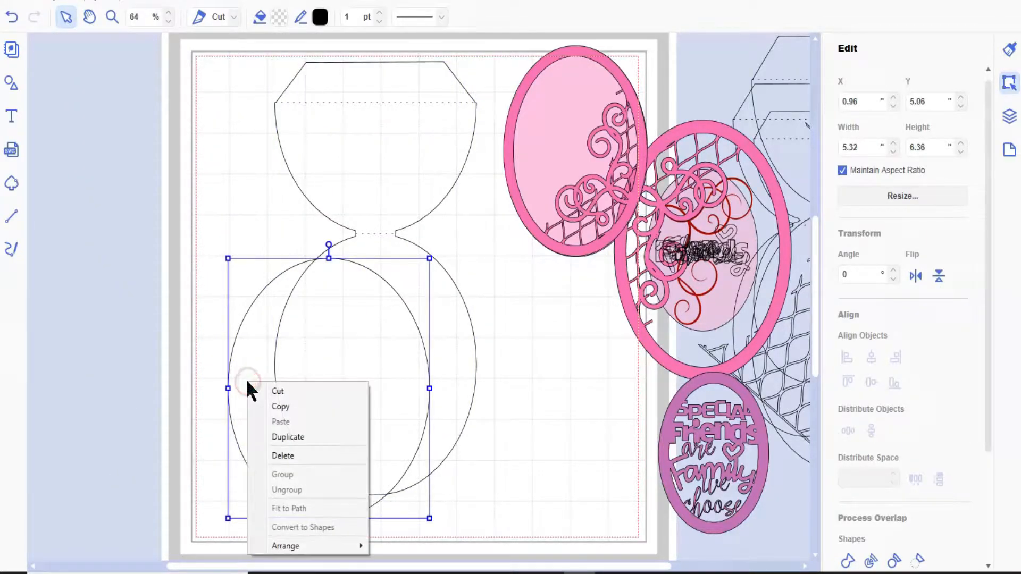
{"action": "mouse_move", "coordinate": [339, 547]}
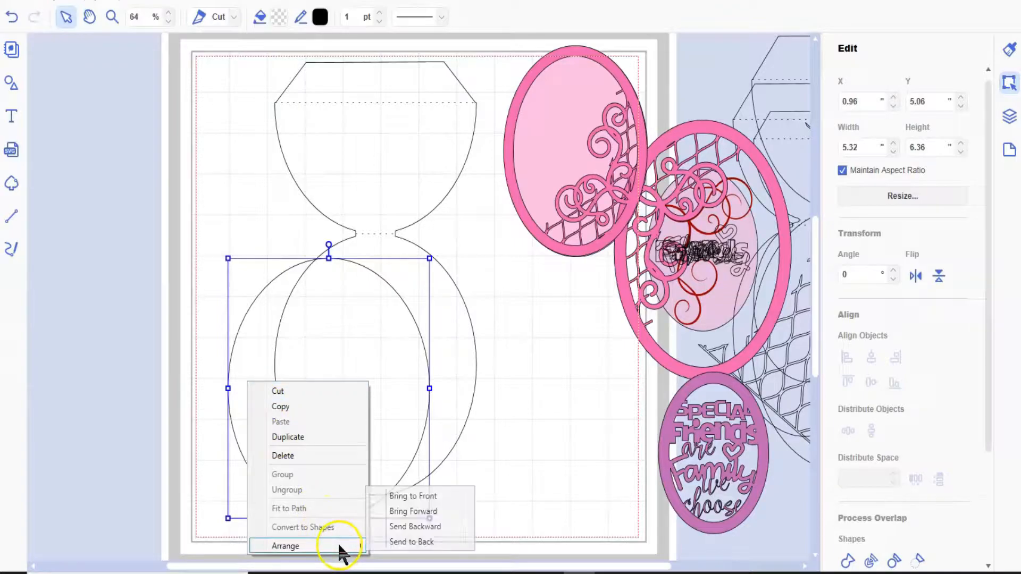
{"action": "left_click", "coordinate": [402, 497]}
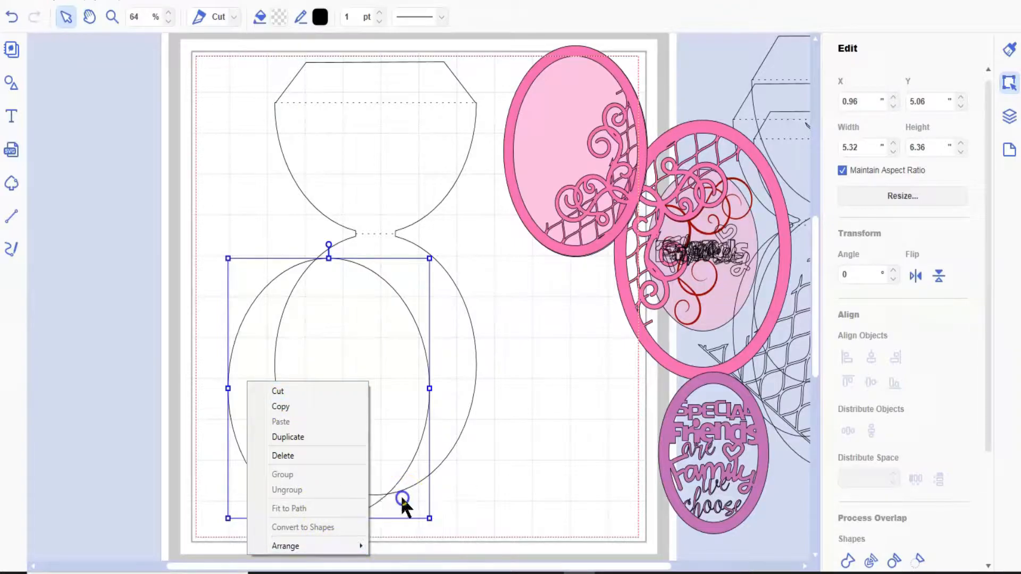
{"action": "left_click", "coordinate": [192, 283]}
- Fit the separate oval over the card base's lower oval at about X 2.23, Y 4.47 inches
{"action": "left_click_drag", "start_coordinate": [262, 358], "coordinate": [307, 332]}
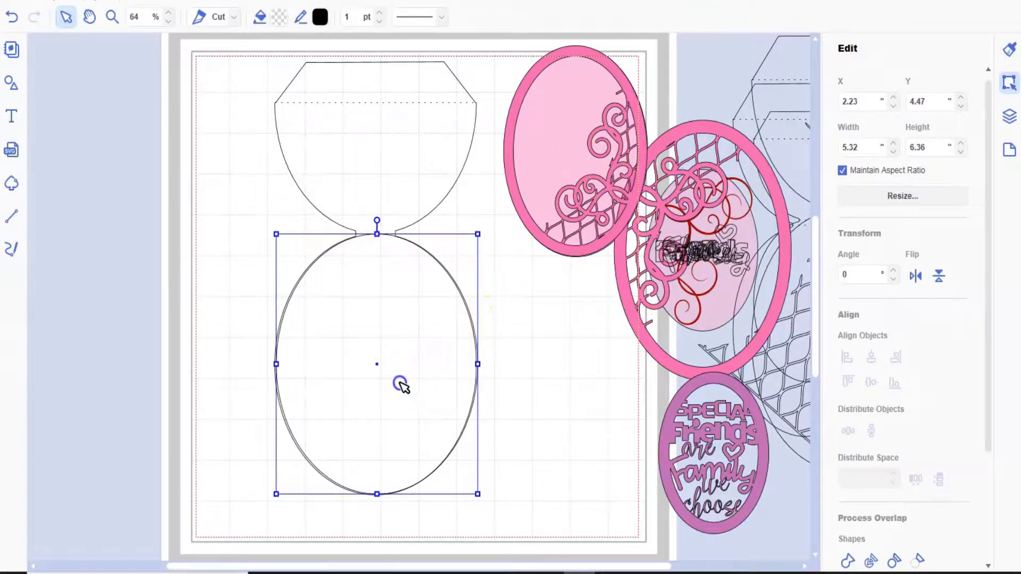
{"action": "left_click_drag", "start_coordinate": [236, 73], "coordinate": [401, 383]}
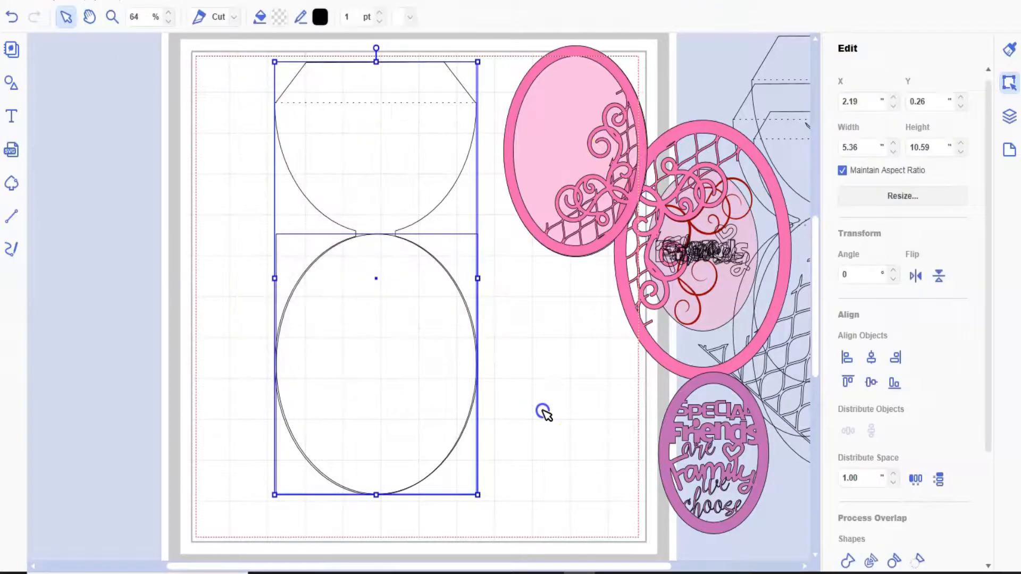
{"action": "left_click", "coordinate": [541, 409]}
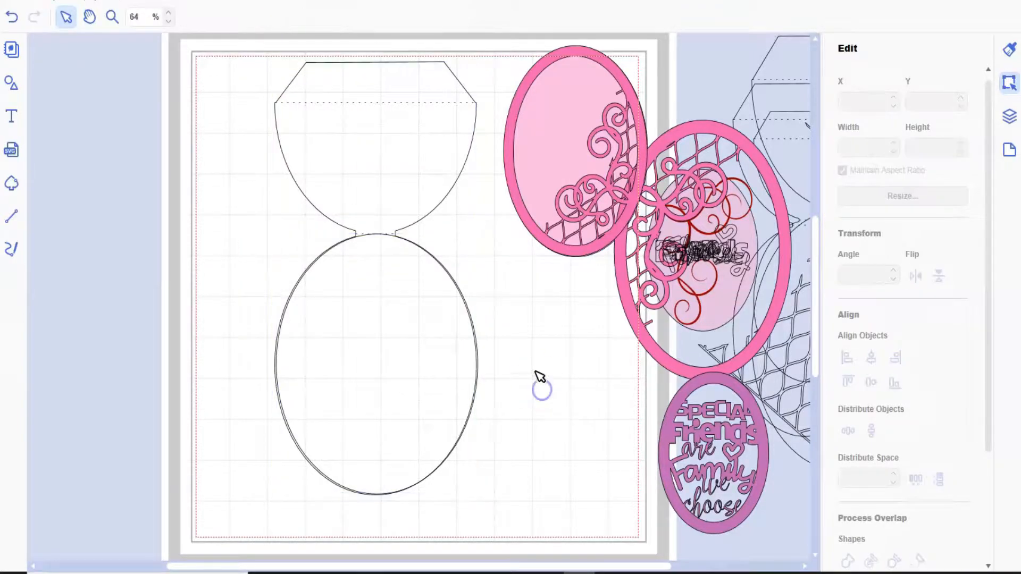
- Move the oval clear of the card base to about X -3.20, Y 1.55 inches and create an inward offset line with 0.32 inch spacing
{"action": "left_click", "coordinate": [360, 380]}
{"action": "left_click_drag", "start_coordinate": [343, 375], "coordinate": [223, 260]}
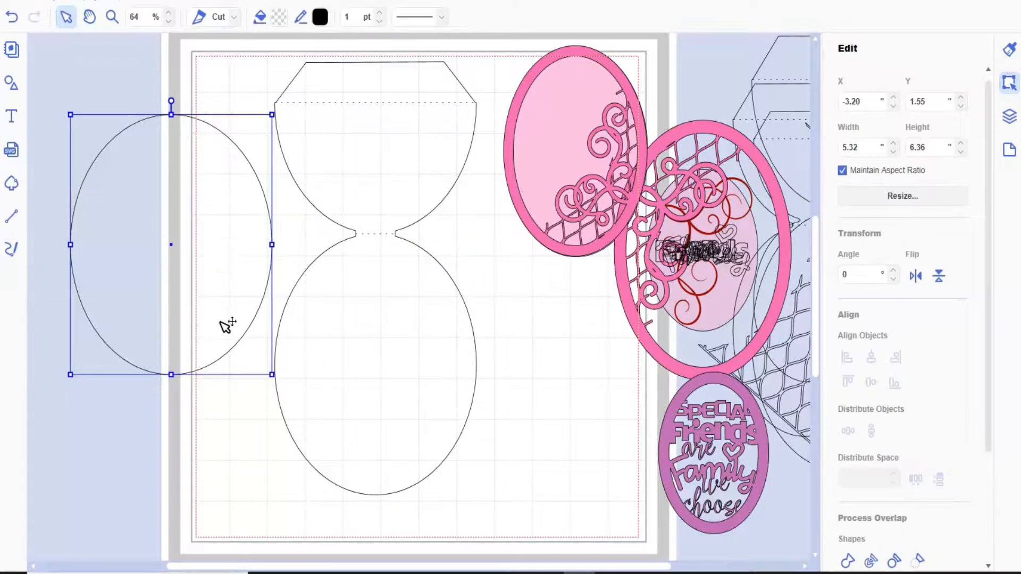
{"action": "scroll", "coordinate": [894, 440], "scroll_direction": "down", "scroll_amount": 3}
{"action": "left_click", "coordinate": [891, 566]}
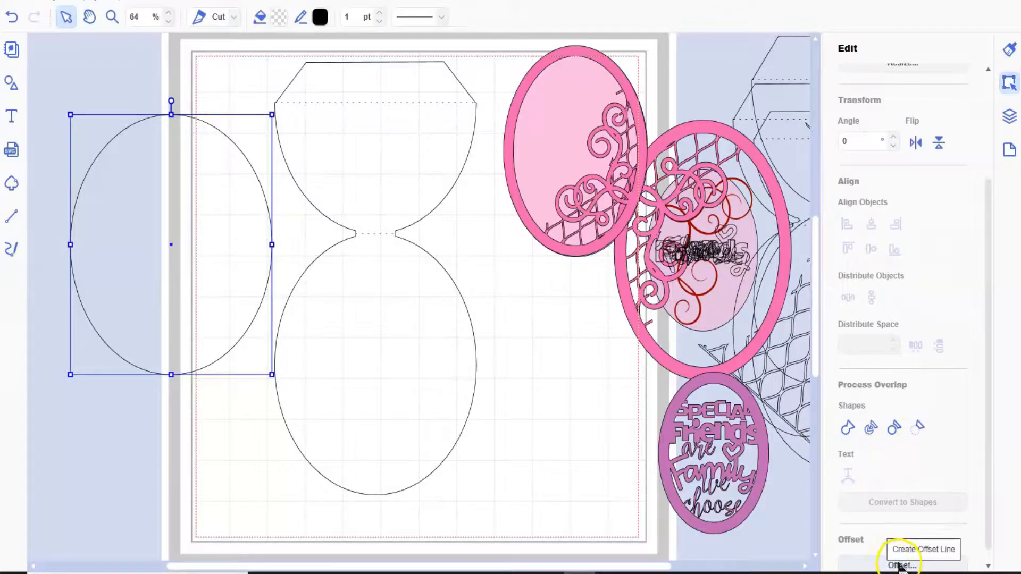
{"action": "left_click", "coordinate": [899, 565]}
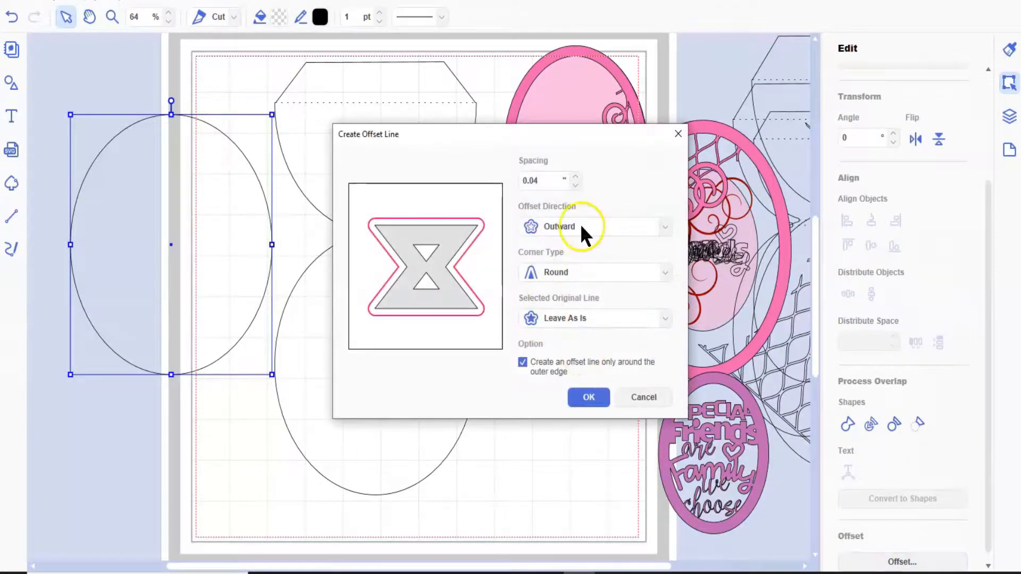
{"action": "left_click", "coordinate": [580, 226]}
{"action": "left_click", "coordinate": [576, 258]}
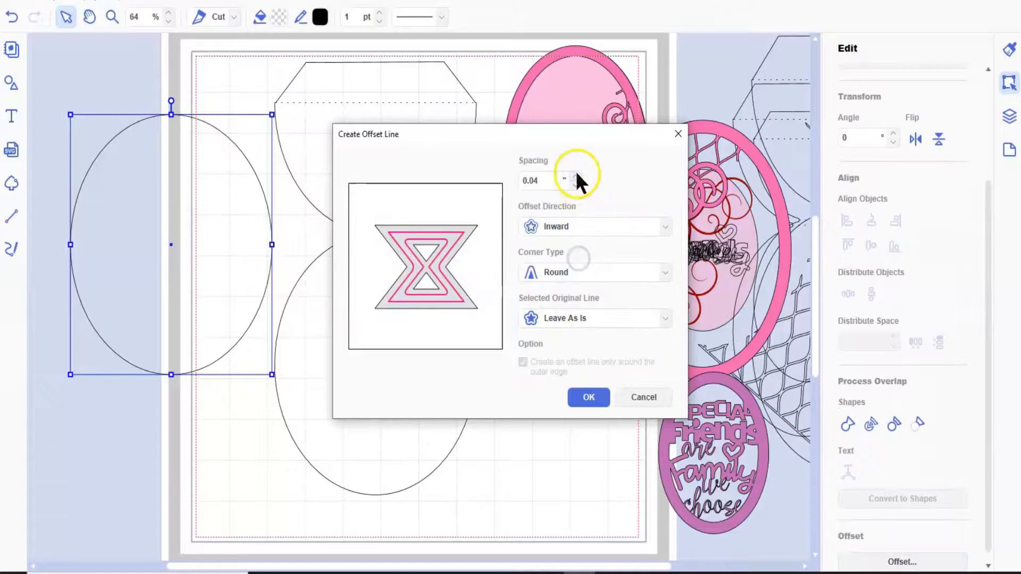
{"action": "left_click", "coordinate": [575, 174]}
{"action": "left_click", "coordinate": [575, 173]}
{"action": "left_click", "coordinate": [575, 174]}
{"action": "left_click", "coordinate": [576, 176]}
{"action": "left_click", "coordinate": [575, 176]}
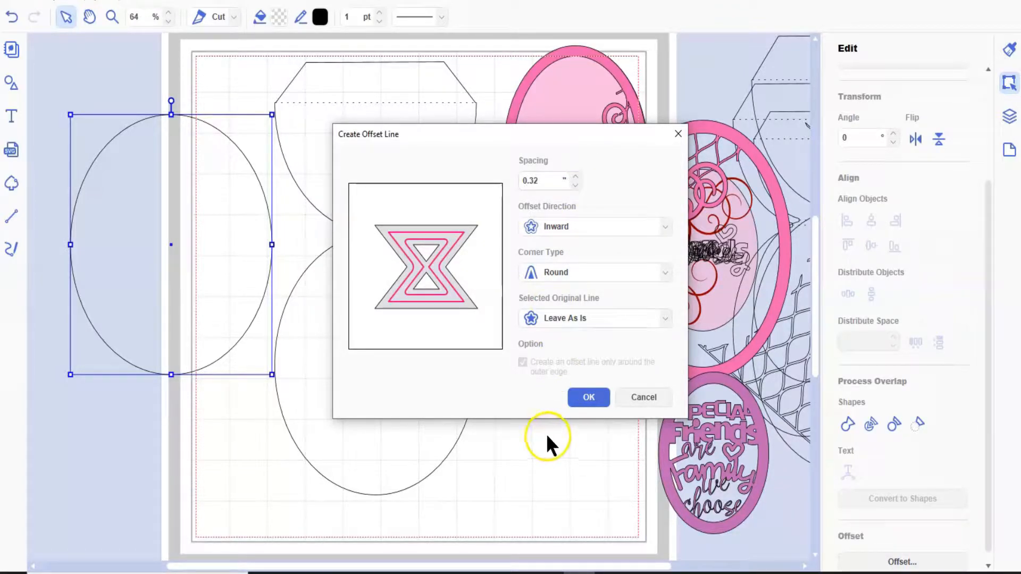
{"action": "left_click", "coordinate": [591, 398]}
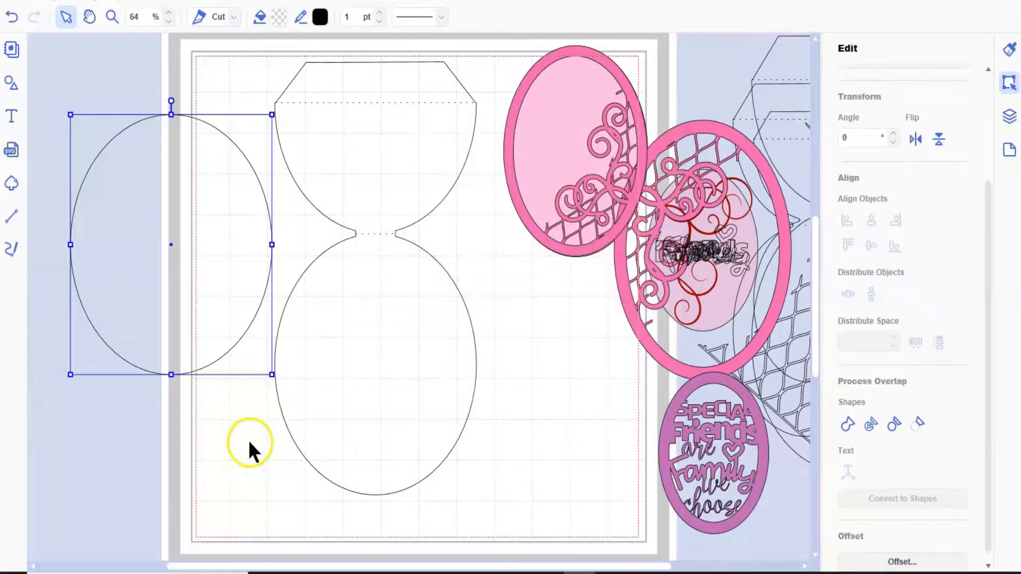
- Subtract the inner offset oval from the outer oval to form a ring frame, and shift the frame slightly towards the card base
{"action": "left_click", "coordinate": [125, 109]}
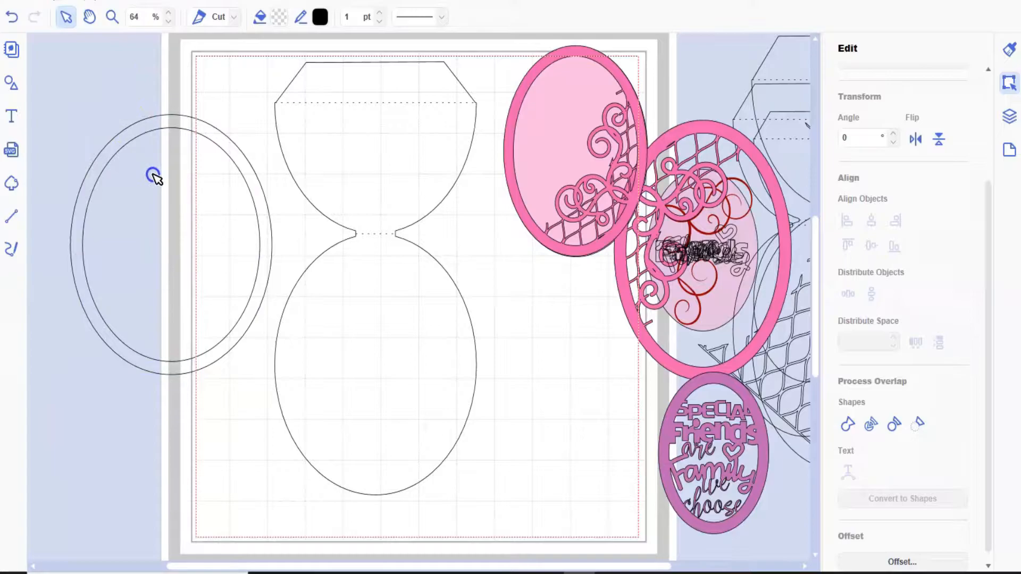
{"action": "left_click", "coordinate": [202, 244]}
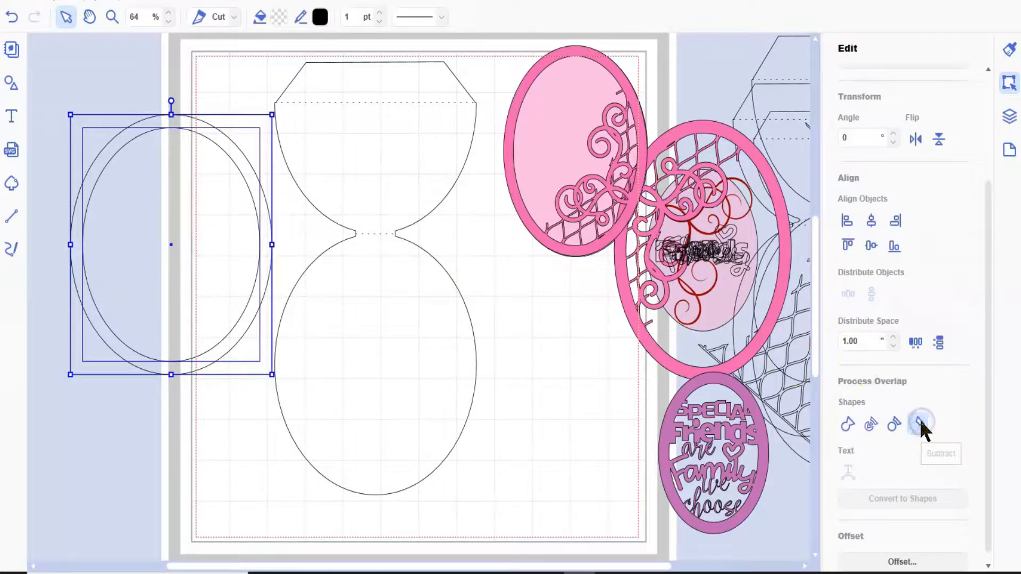
{"action": "left_click", "coordinate": [921, 424]}
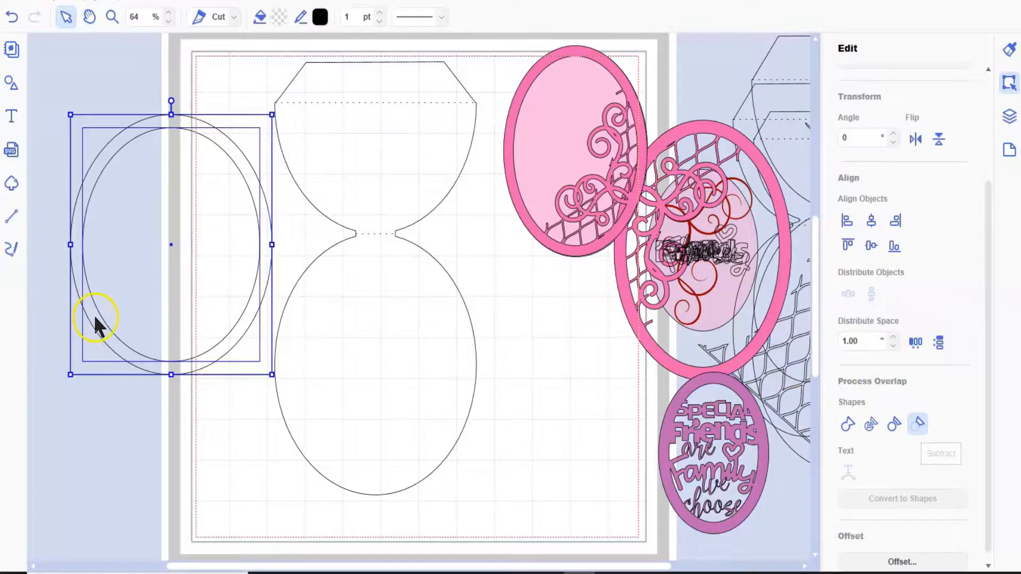
{"action": "left_click_drag", "start_coordinate": [99, 314], "coordinate": [130, 320]}
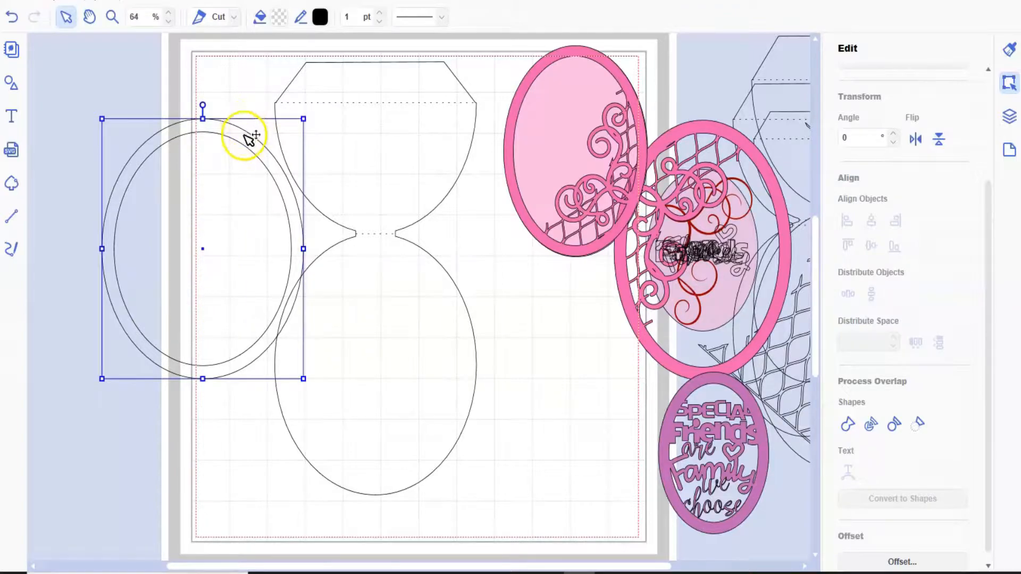
- Leave path editing of the ring frame and place the frame over the card base's lower oval
{"action": "double_click", "coordinate": [362, 223]}
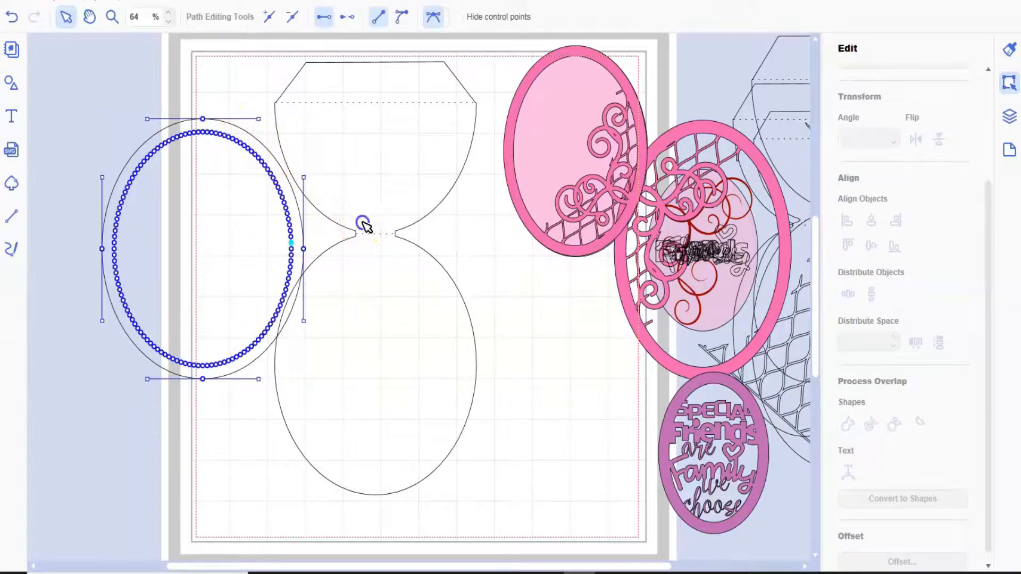
{"action": "left_click", "coordinate": [158, 431]}
{"action": "left_click", "coordinate": [158, 431]}
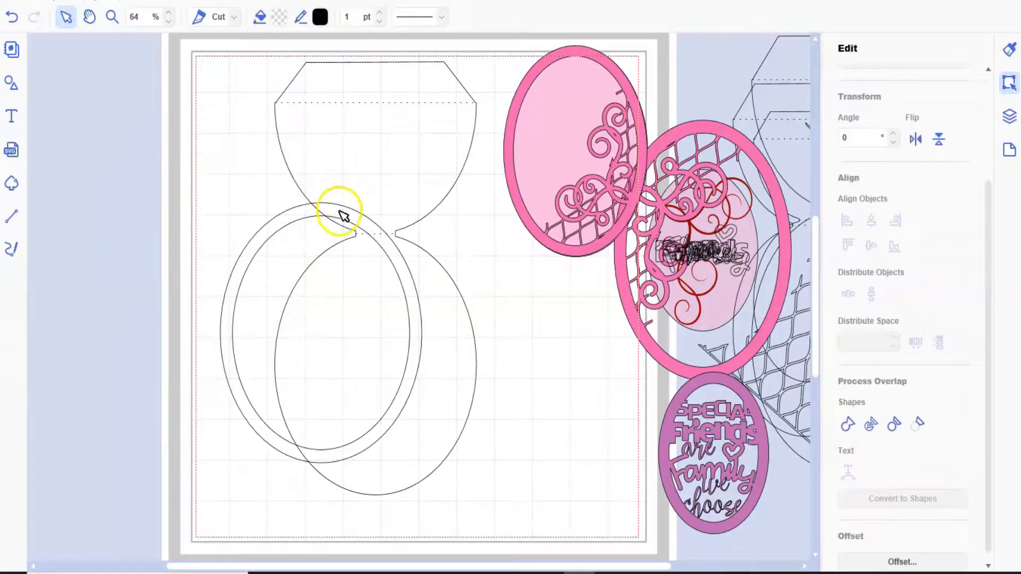
{"action": "left_click", "coordinate": [371, 249]}
{"action": "left_click_drag", "start_coordinate": [371, 249], "coordinate": [397, 244]}
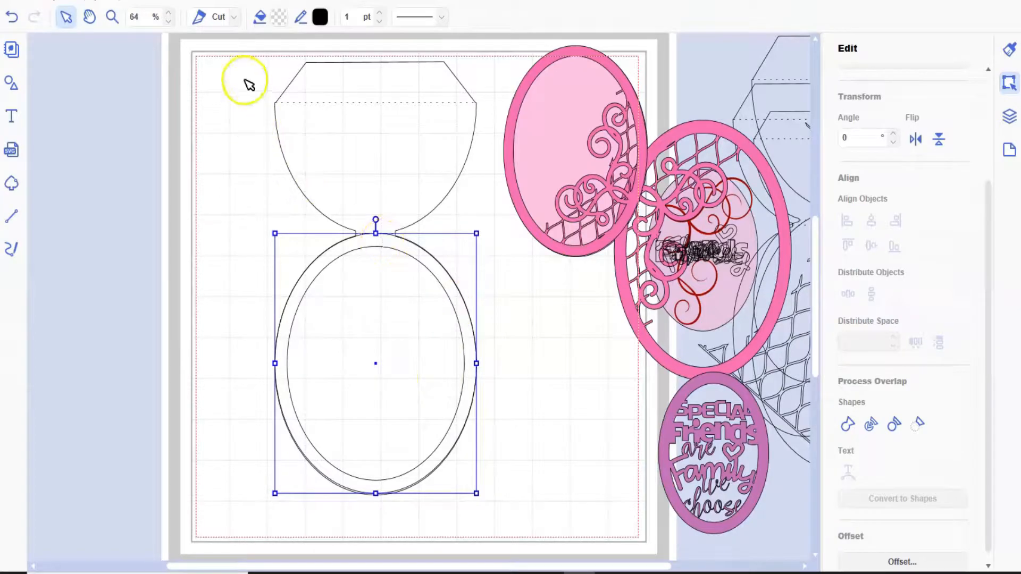
- Duplicate the card base together with its ring frame and move the copy to about X -2.66, Y 0.38 inches
{"action": "left_click", "coordinate": [389, 354]}
{"action": "key", "text": "ctrl+a"}
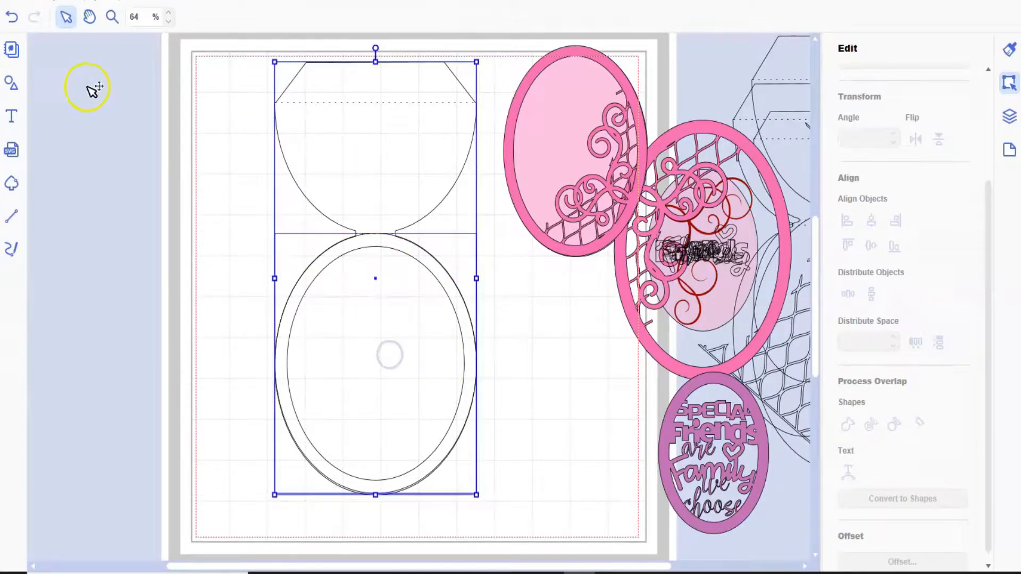
{"action": "left_click", "coordinate": [50, 6]}
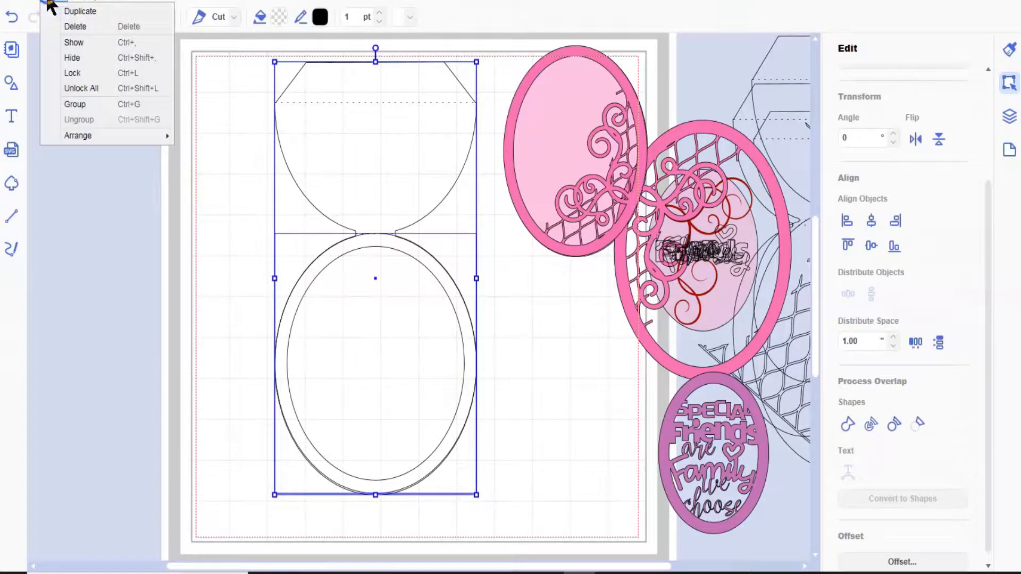
{"action": "left_click", "coordinate": [71, 11]}
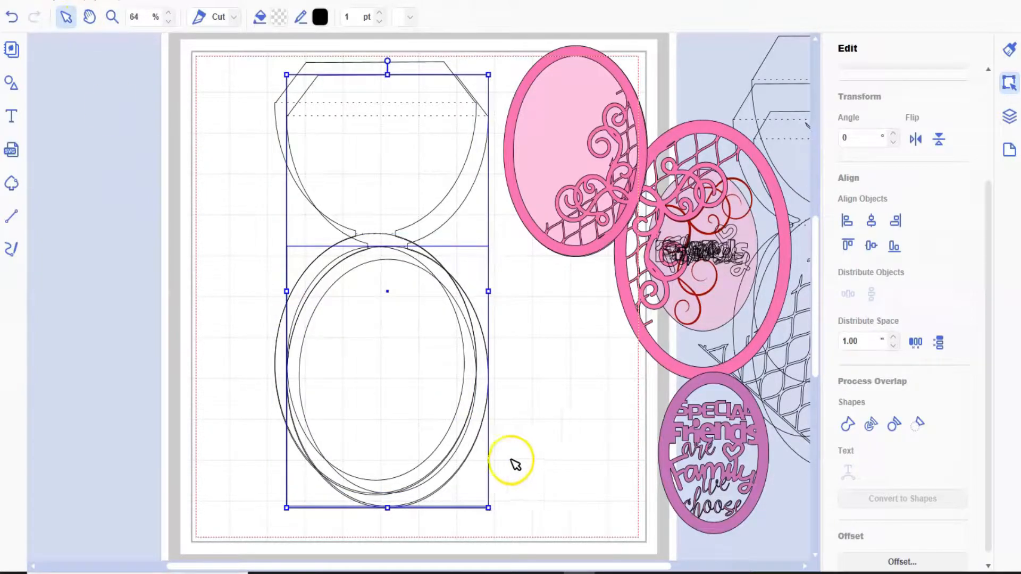
{"action": "left_click_drag", "start_coordinate": [459, 469], "coordinate": [263, 461]}
{"action": "scroll", "coordinate": [848, 342], "scroll_direction": "up", "scroll_amount": 3}
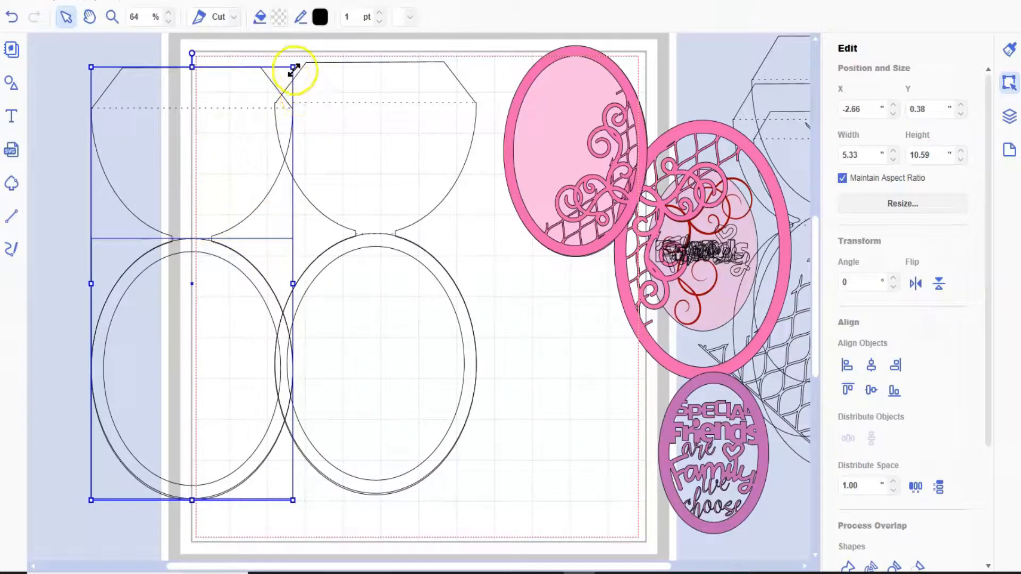
- Shrink the copied card base and frame to about 4.30 by 8.55 inches beside the original, and duplicate the smaller set
{"action": "left_click_drag", "start_coordinate": [293, 67], "coordinate": [254, 122]}
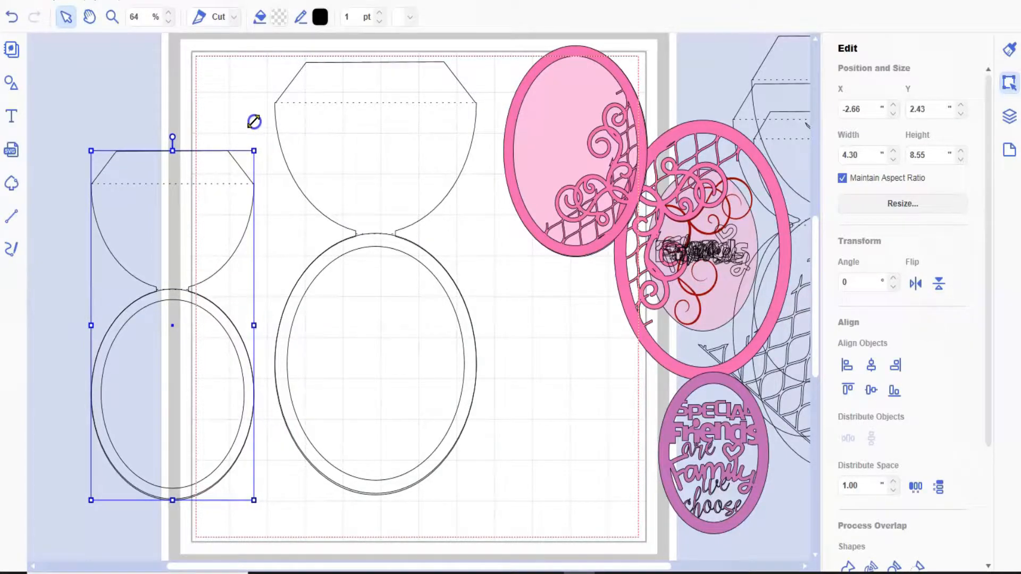
{"action": "left_click_drag", "start_coordinate": [178, 404], "coordinate": [182, 346]}
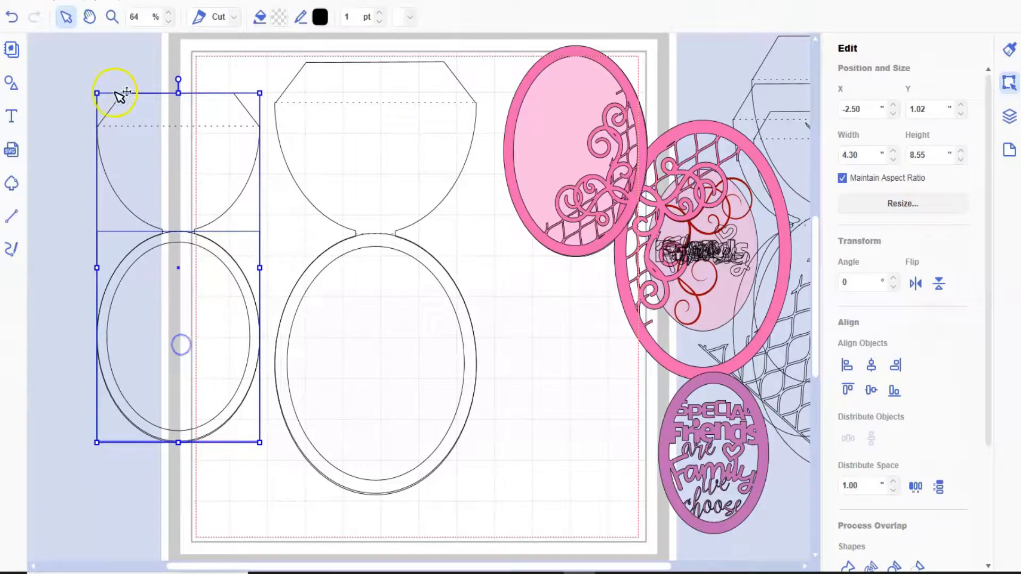
{"action": "left_click", "coordinate": [53, 1]}
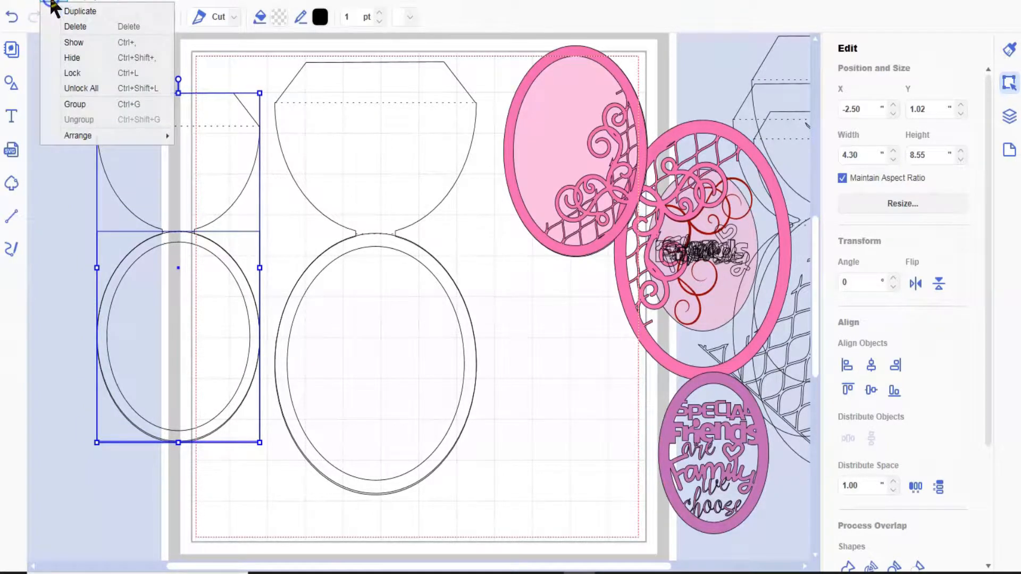
{"action": "left_click", "coordinate": [80, 13]}
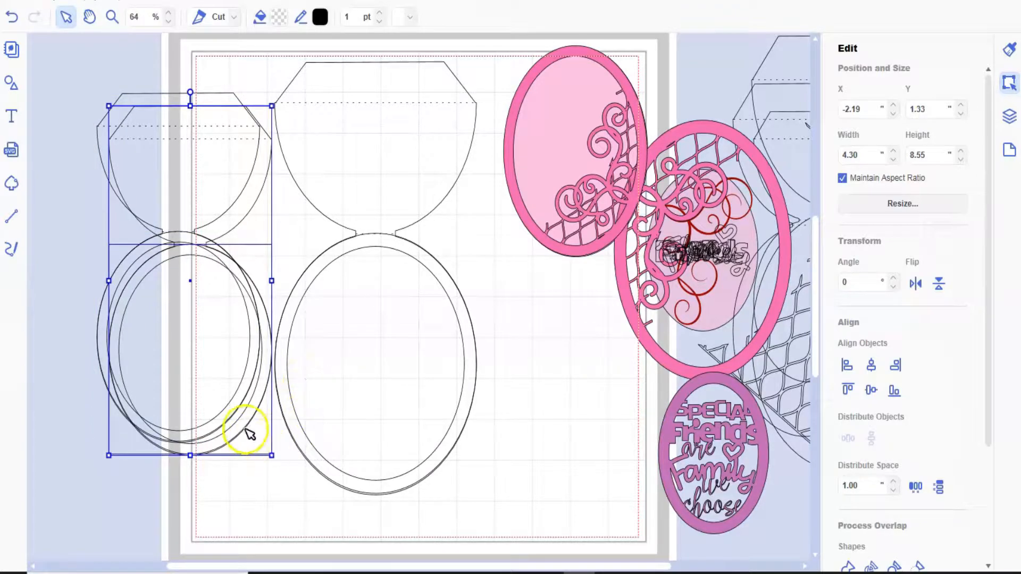
- Shrink the duplicated card base and frame to about 3.31 by 6.57 inches and place them at about X 0.31, Y 2.85 inches
{"action": "left_click_drag", "start_coordinate": [245, 429], "coordinate": [329, 500]}
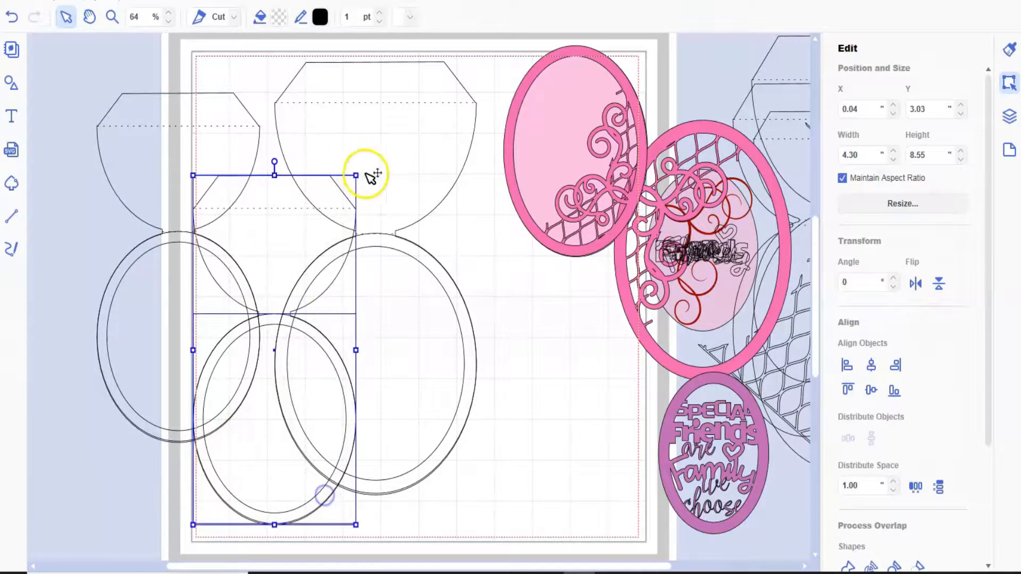
{"action": "left_click_drag", "start_coordinate": [363, 176], "coordinate": [318, 229]}
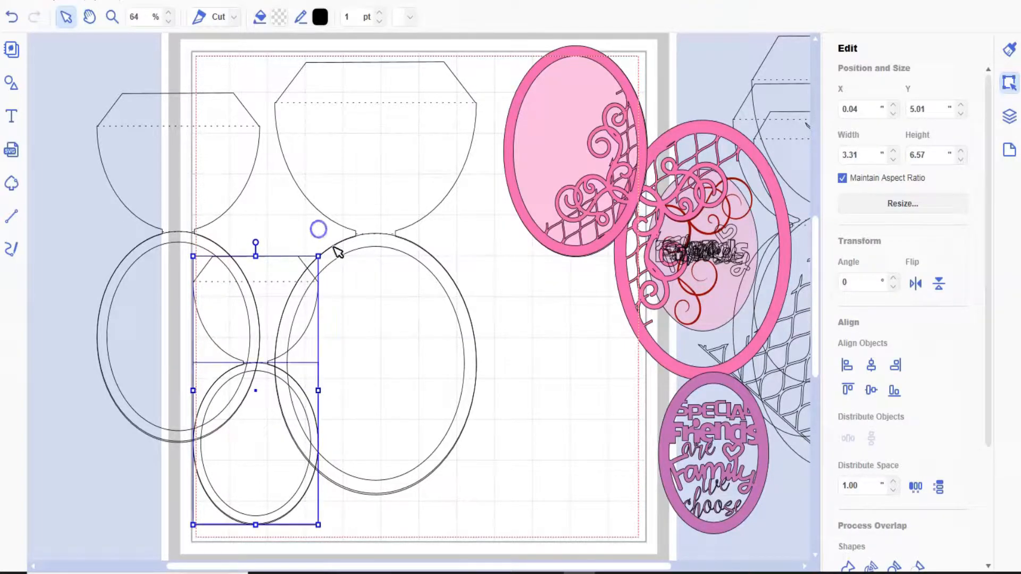
{"action": "left_click_drag", "start_coordinate": [279, 474], "coordinate": [277, 403]}
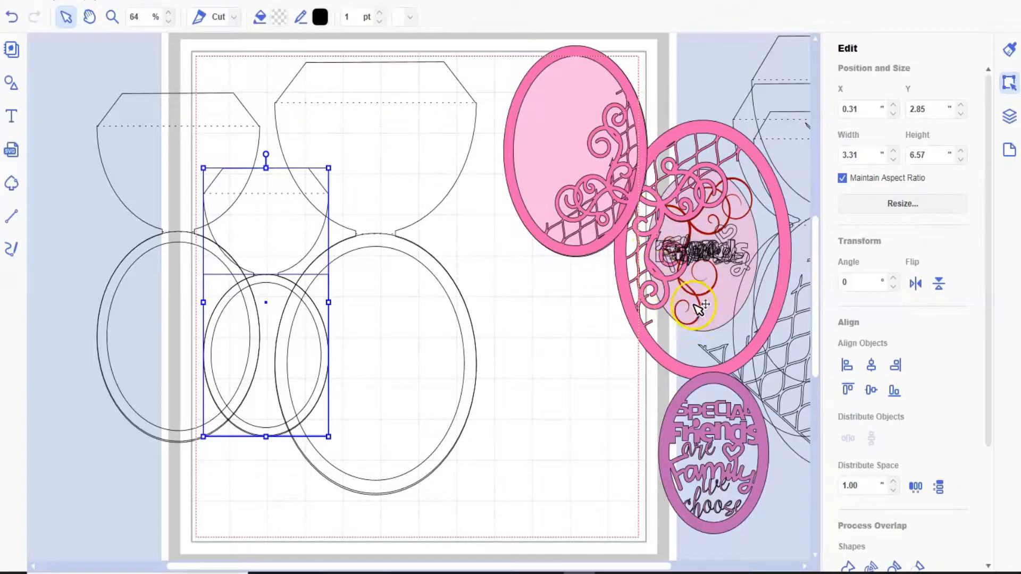
- Move the red swirl over the smallest frame's lower edge, and move the smallest card base off its frame to about X 1.67, Y 0.36 inches
{"action": "left_click_drag", "start_coordinate": [701, 297], "coordinate": [517, 517]}
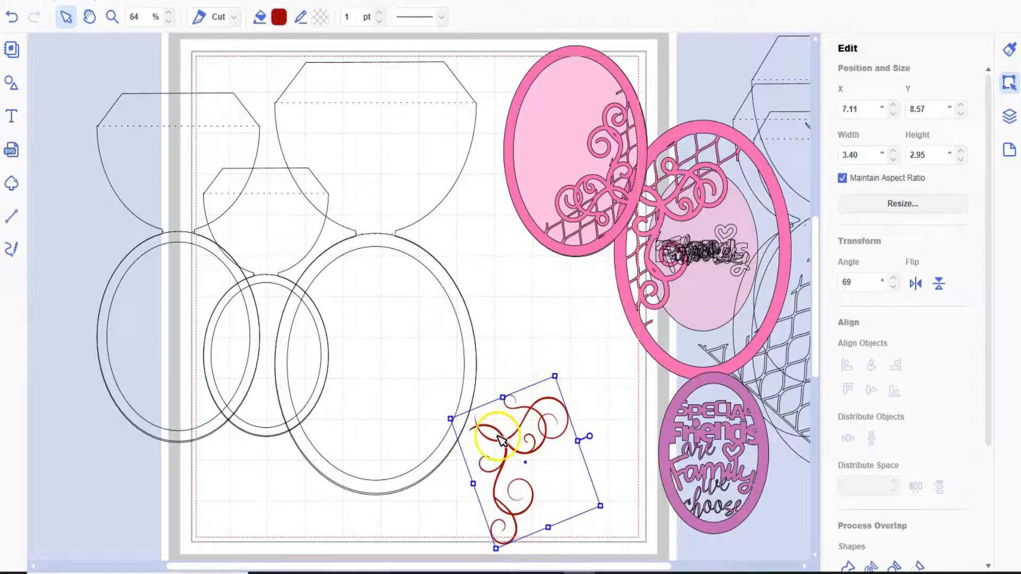
{"action": "left_click_drag", "start_coordinate": [537, 451], "coordinate": [242, 406]}
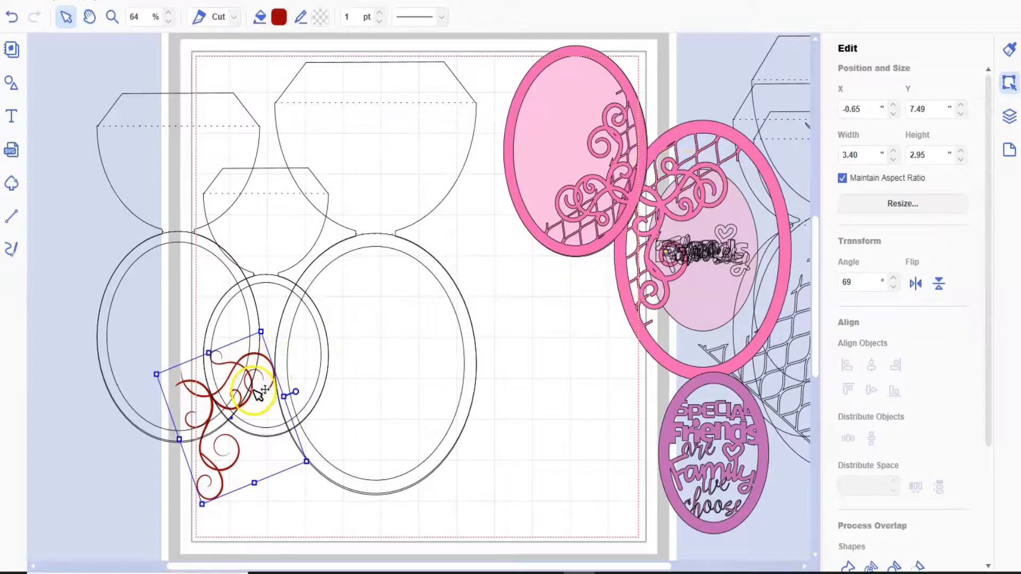
{"action": "left_click_drag", "start_coordinate": [256, 393], "coordinate": [307, 292]}
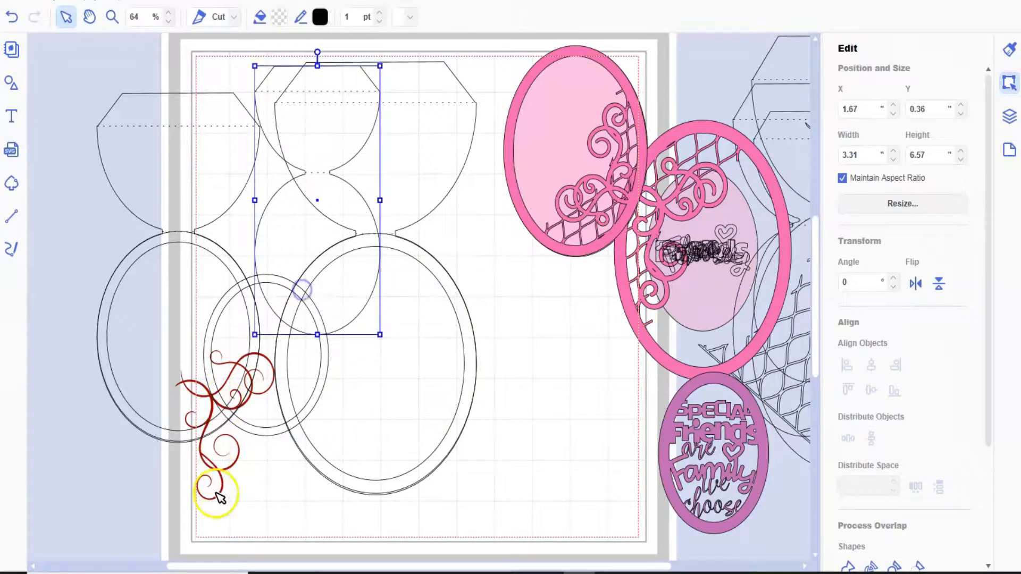
- Create an outward offset of the red swirl with 0.04 inch spacing and round corners, not limited to the outer edge
{"action": "left_click", "coordinate": [218, 471]}
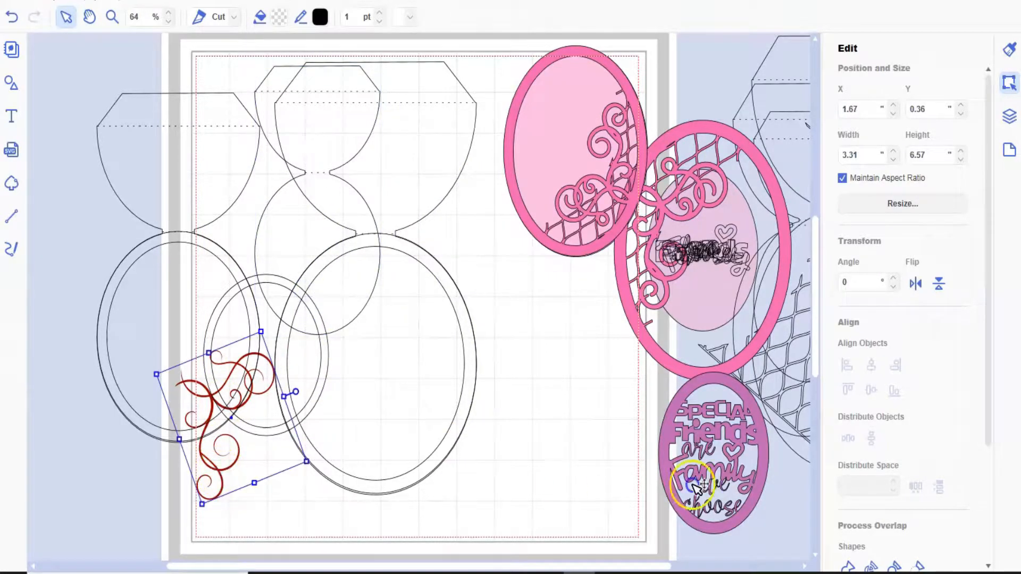
{"action": "scroll", "coordinate": [922, 436], "scroll_direction": "down", "scroll_amount": 2}
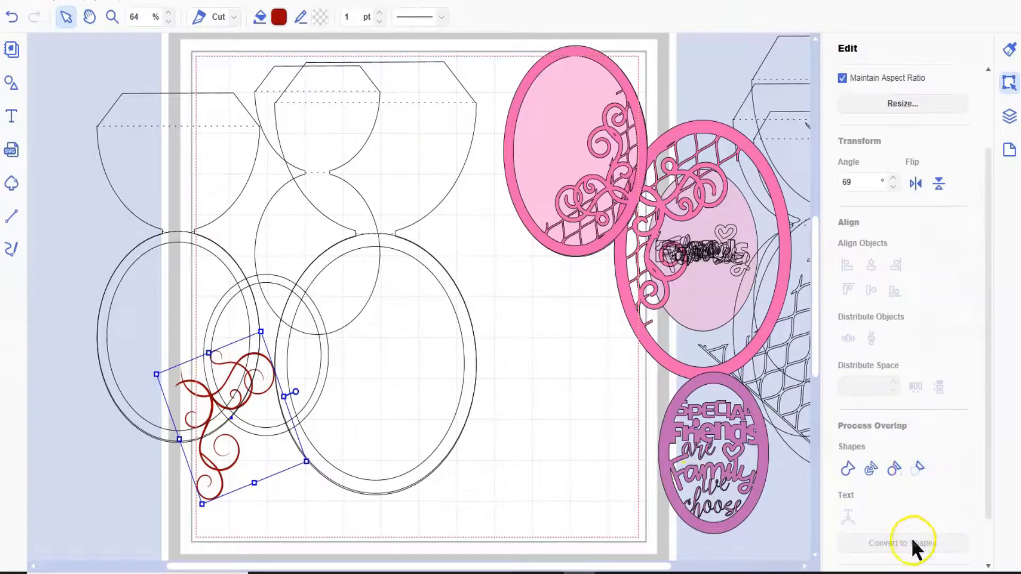
{"action": "scroll", "coordinate": [912, 539], "scroll_direction": "down", "scroll_amount": 1}
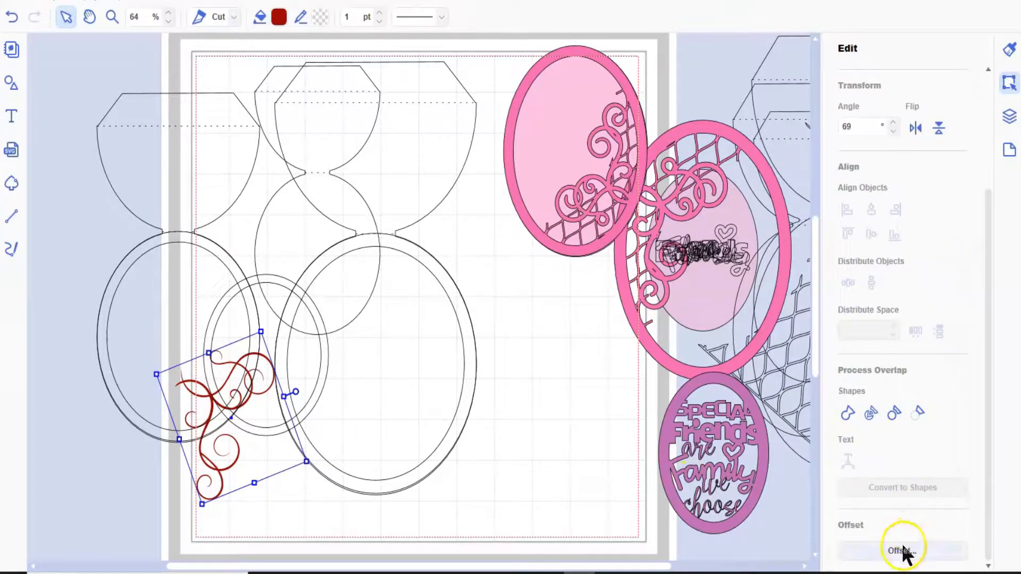
{"action": "left_click", "coordinate": [903, 550]}
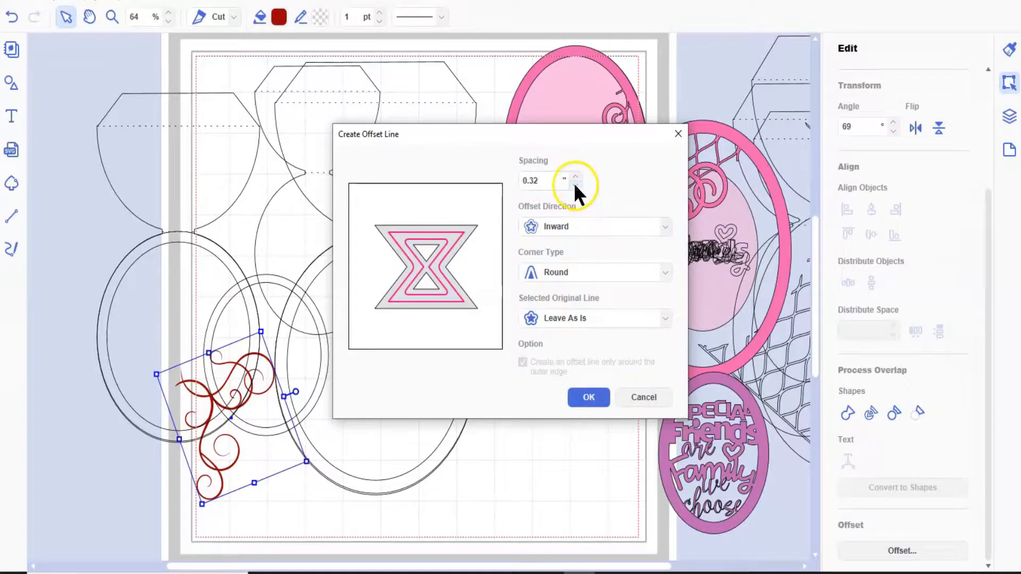
{"action": "left_click", "coordinate": [575, 185]}
{"action": "left_click", "coordinate": [565, 225]}
{"action": "left_click", "coordinate": [563, 239]}
{"action": "left_click", "coordinate": [573, 406]}
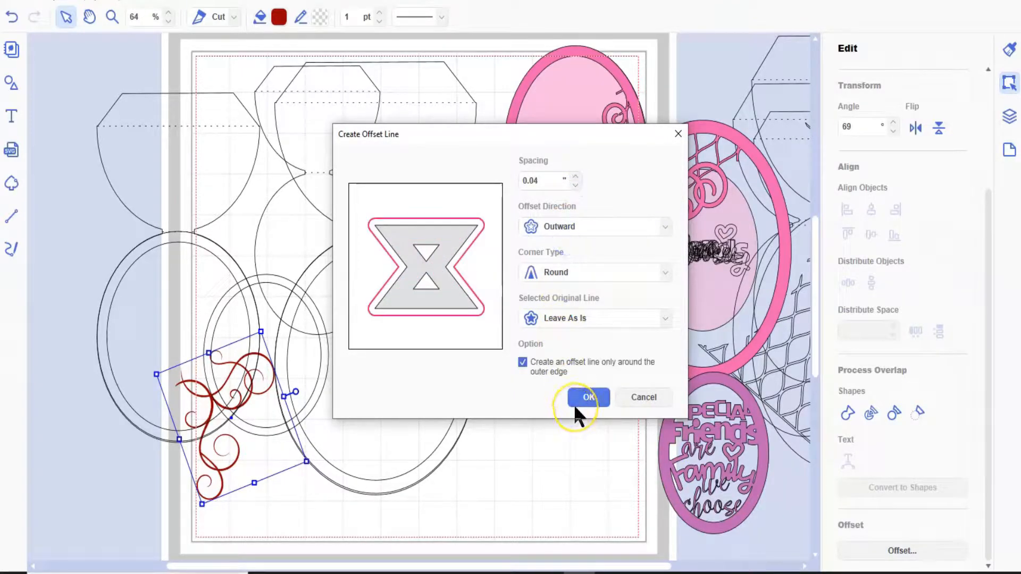
{"action": "left_click", "coordinate": [522, 361]}
{"action": "left_click", "coordinate": [590, 399]}
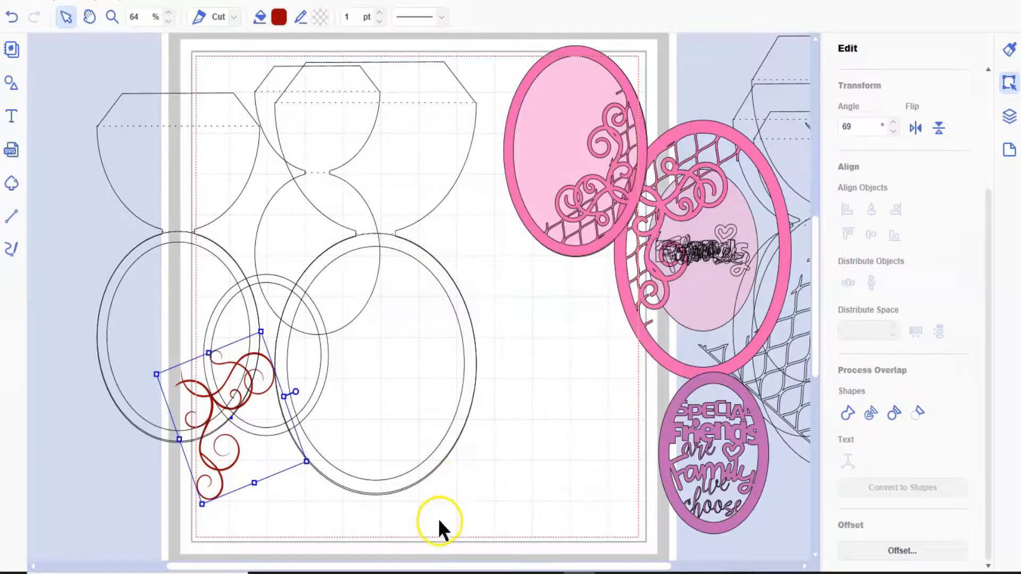
- Move the offset swirl outline clear of the red swirl and try to divide the outline's shapes
{"action": "left_click", "coordinate": [255, 438]}
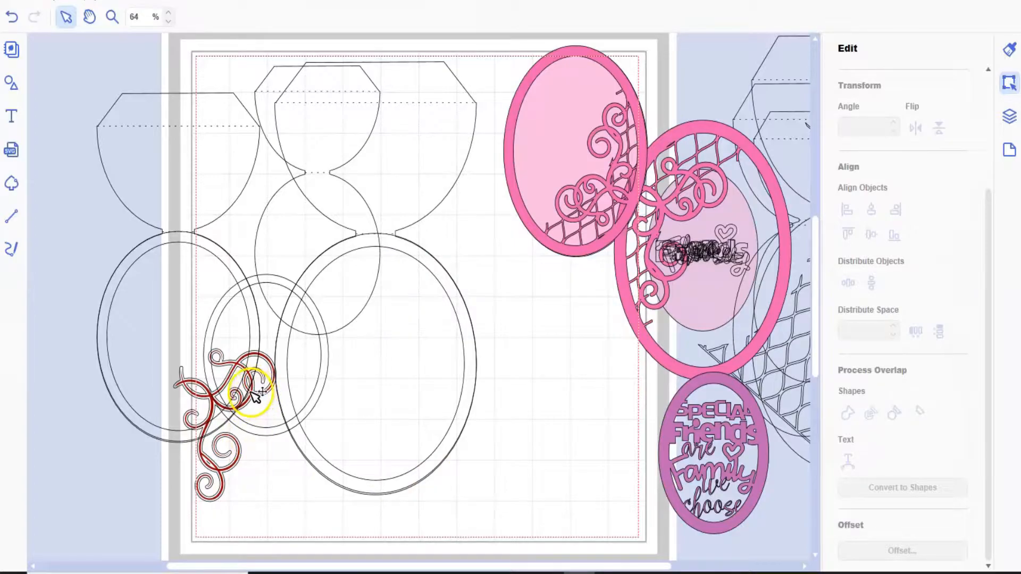
{"action": "left_click_drag", "start_coordinate": [316, 415], "coordinate": [581, 386]}
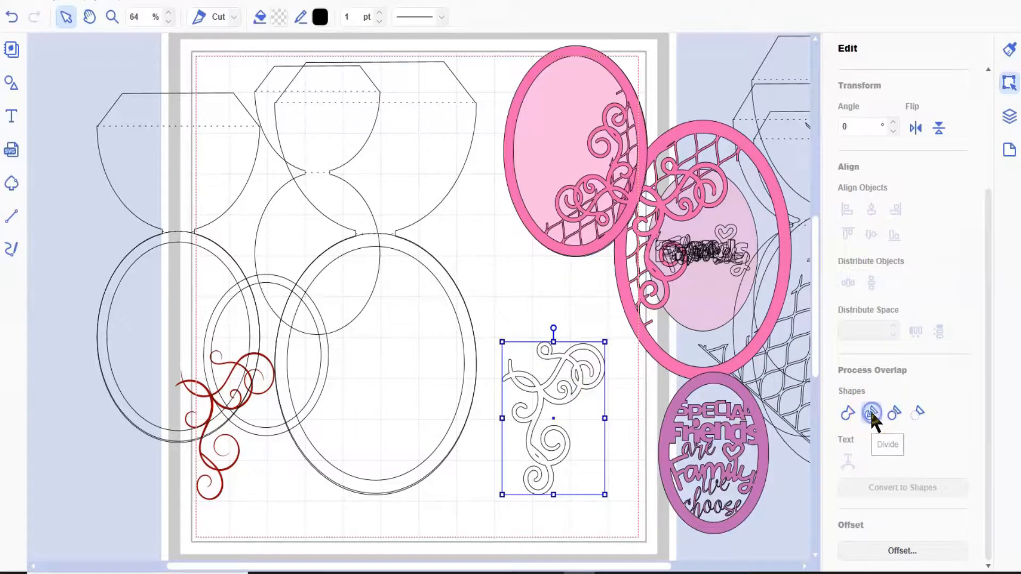
{"action": "left_click", "coordinate": [871, 413]}
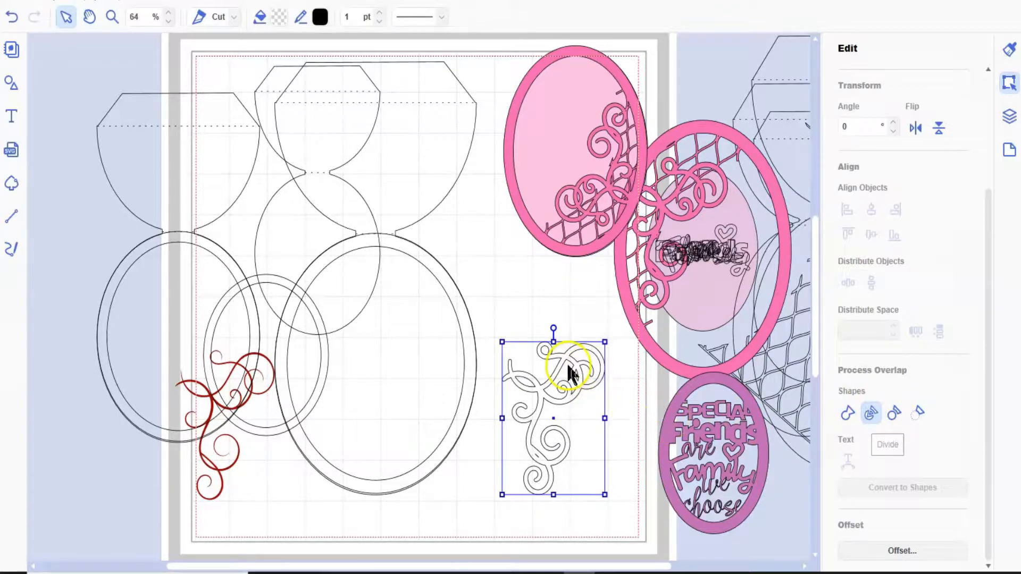
{"action": "left_click", "coordinate": [915, 412]}
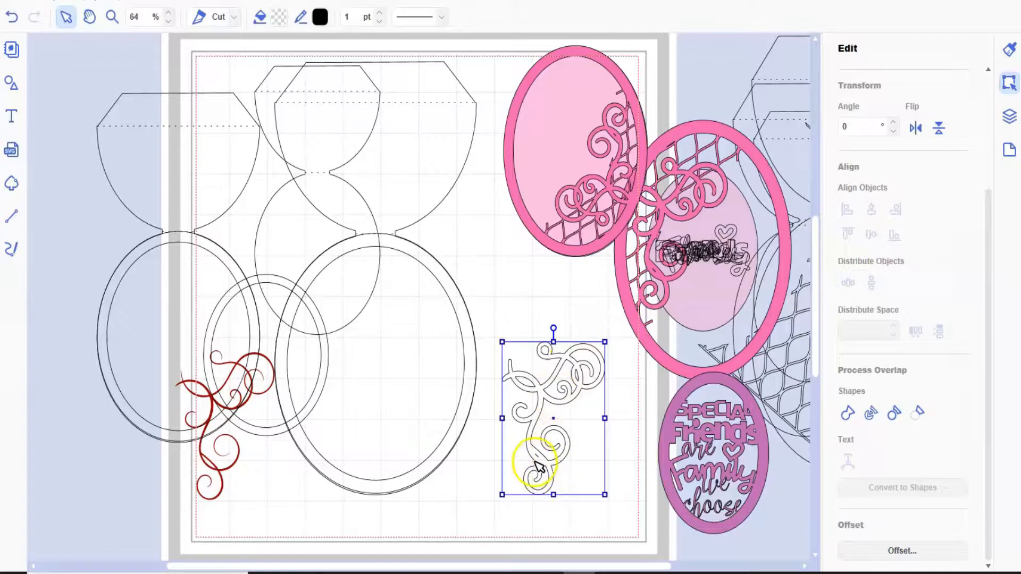
- Place the swirl outline inside the large oval frame and move the lattice pattern onto the page over the card bases
{"action": "left_click_drag", "start_coordinate": [540, 461], "coordinate": [395, 424]}
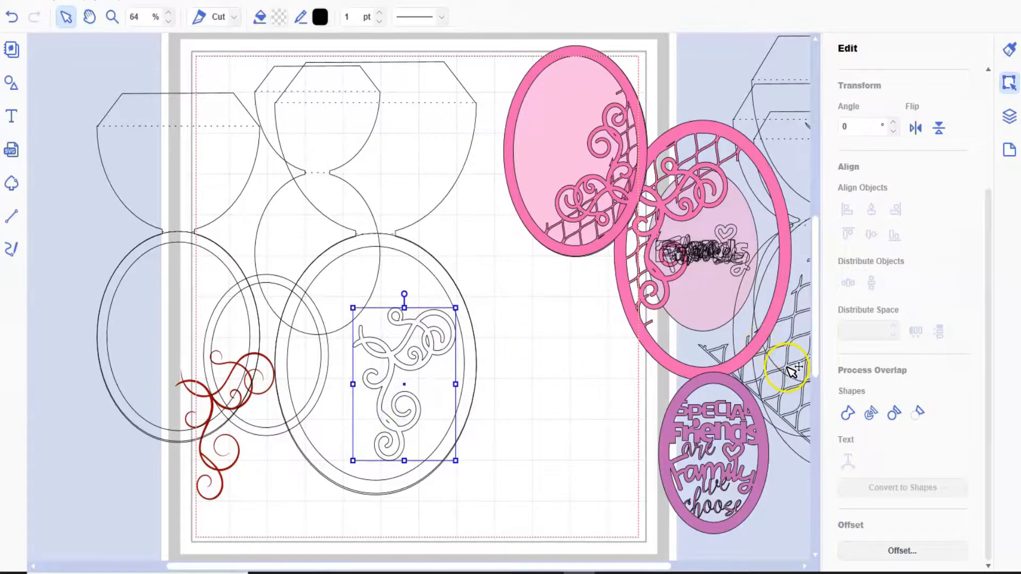
{"action": "left_click_drag", "start_coordinate": [791, 372], "coordinate": [236, 341]}
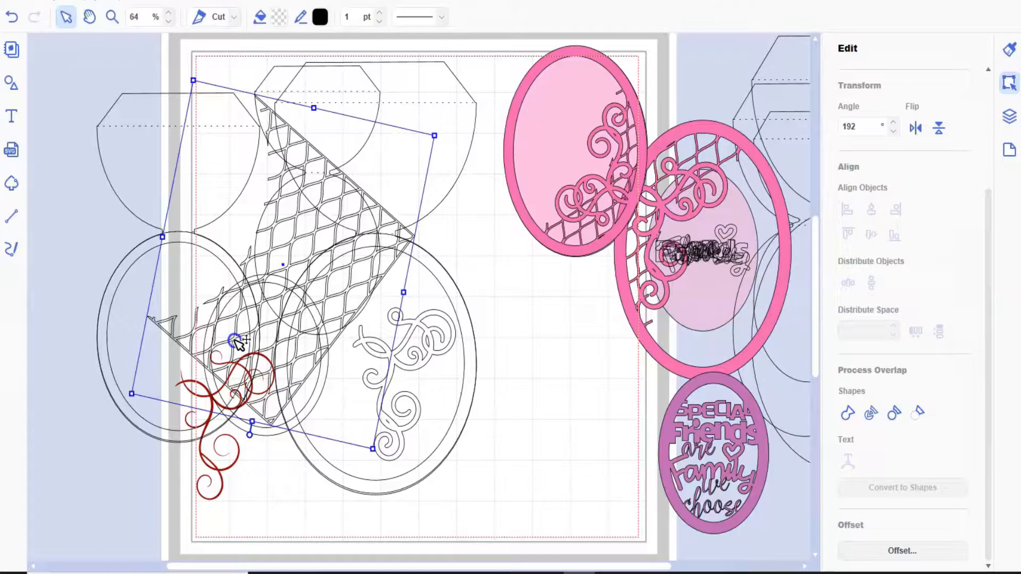
{"action": "left_click_drag", "start_coordinate": [236, 340], "coordinate": [256, 323]}
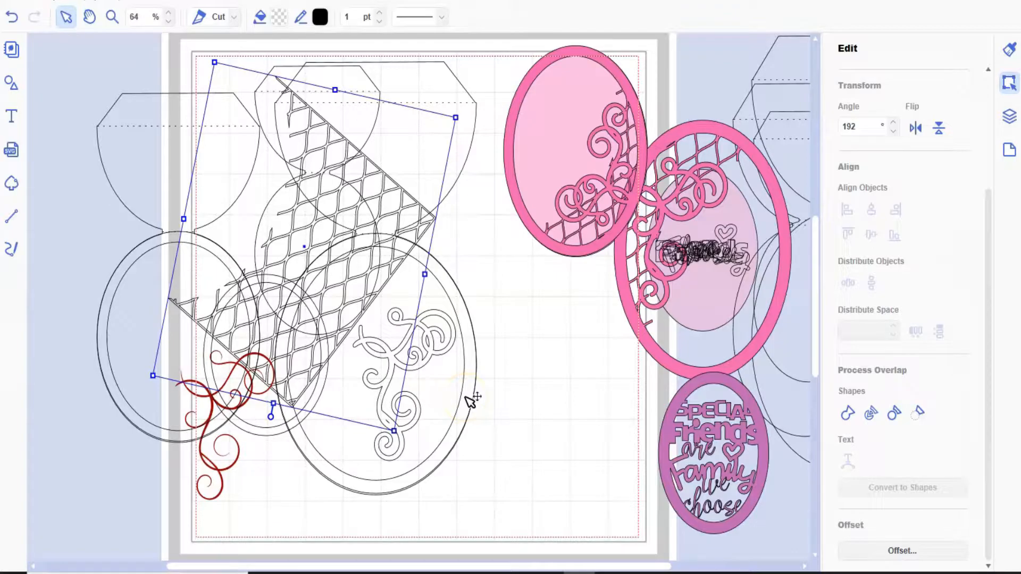
- Move the large ring frame off its card base, duplicate it, and place the copy above the original
{"action": "left_click_drag", "start_coordinate": [471, 401], "coordinate": [569, 425]}
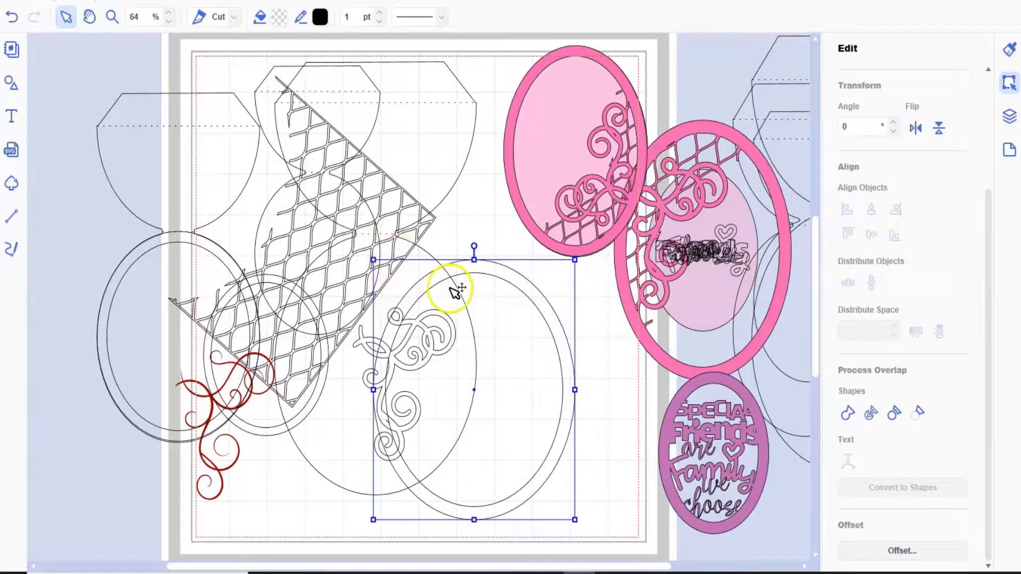
{"action": "left_click", "coordinate": [54, 3]}
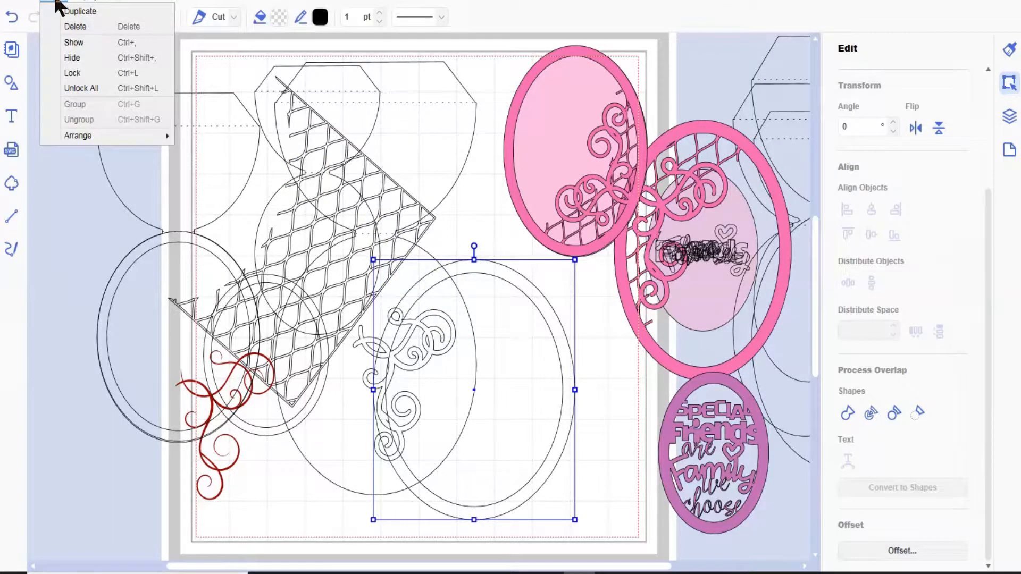
{"action": "left_click", "coordinate": [72, 11]}
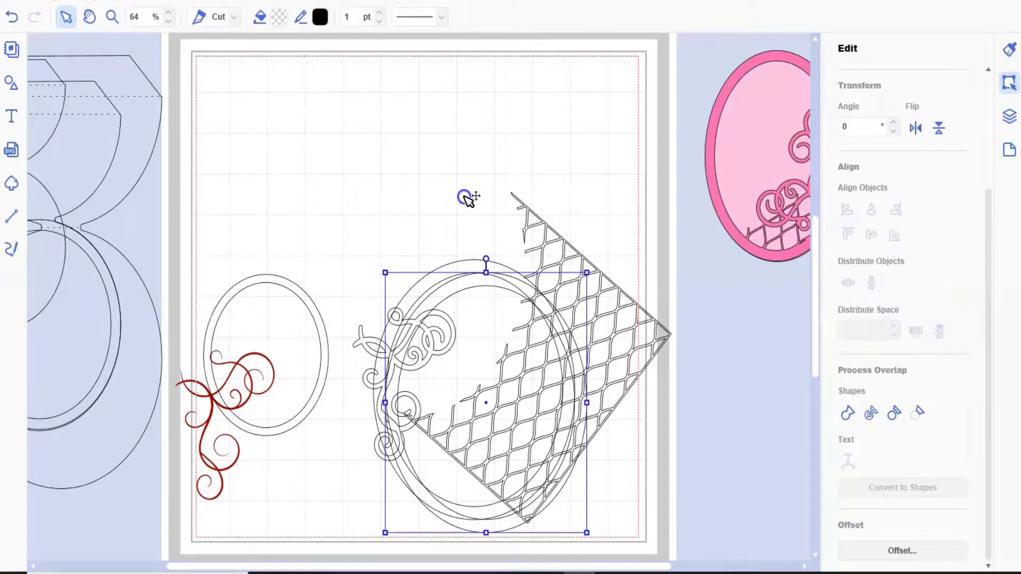
{"action": "left_click_drag", "start_coordinate": [464, 198], "coordinate": [477, 64]}
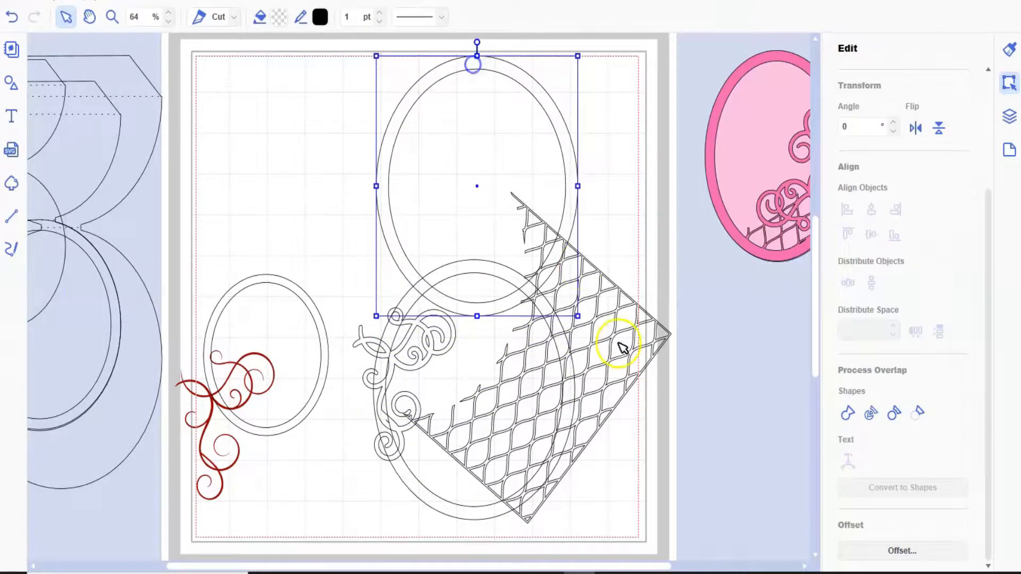
- Move the lattice pattern over the upper ring frame and bring the lower ring frame up to overlap both
{"action": "left_click", "coordinate": [608, 391]}
{"action": "left_click_drag", "start_coordinate": [538, 321], "coordinate": [478, 137]}
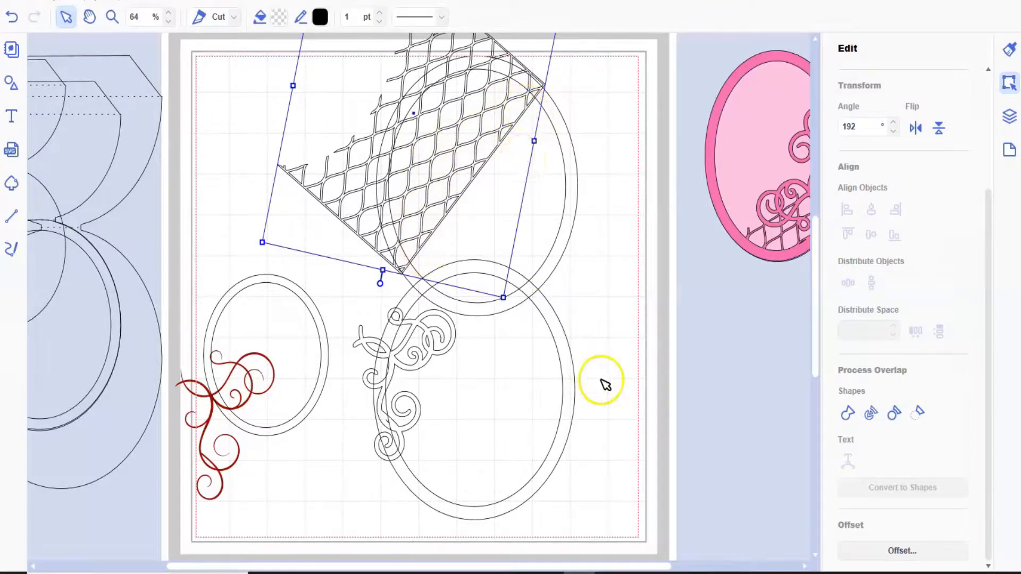
{"action": "left_click_drag", "start_coordinate": [561, 446], "coordinate": [590, 276]}
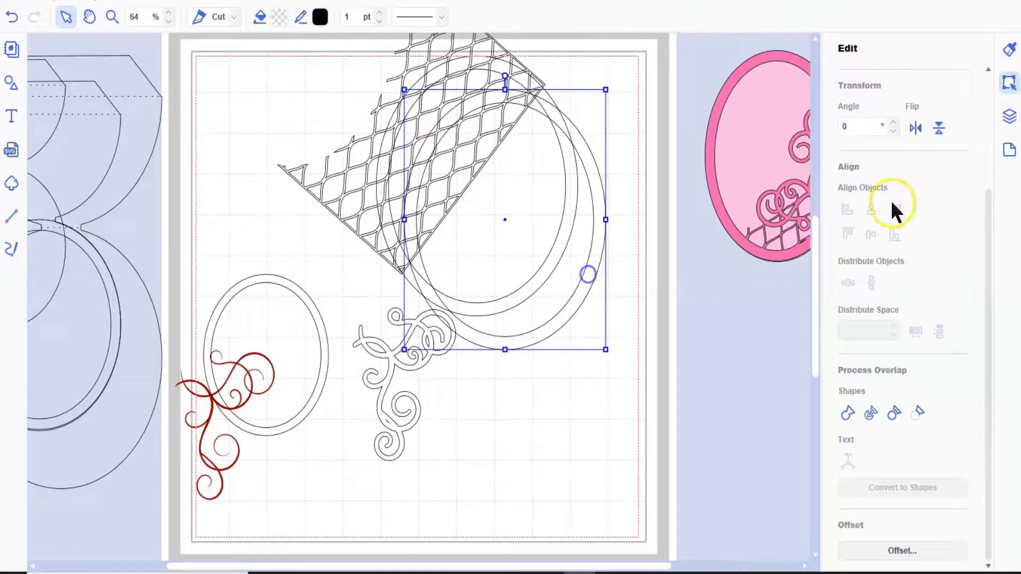
- Select the topmost ring frame in the layer list and move it to the page's lower right, clear of the lattice
{"action": "left_click", "coordinate": [1010, 118]}
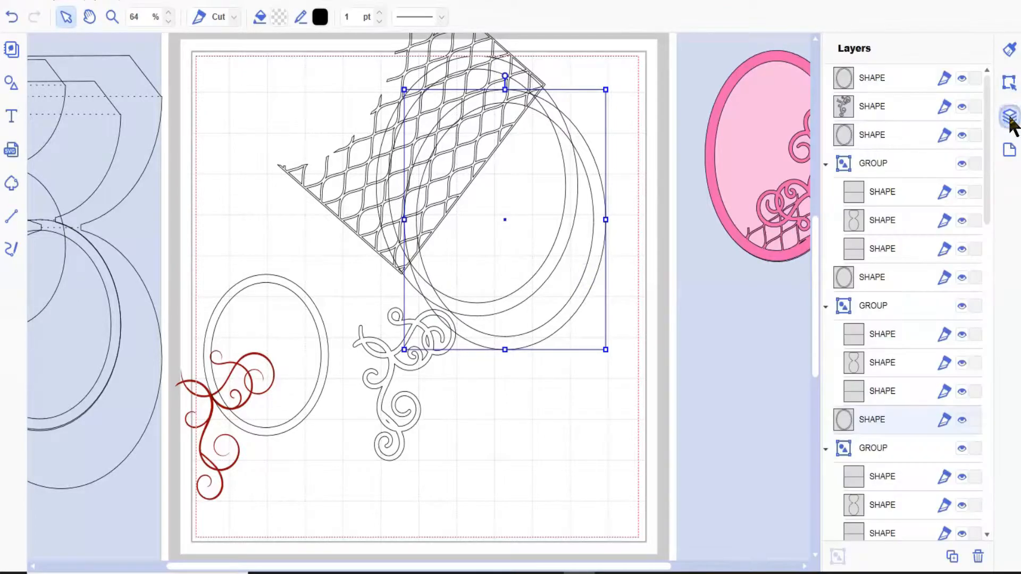
{"action": "left_click", "coordinate": [899, 77]}
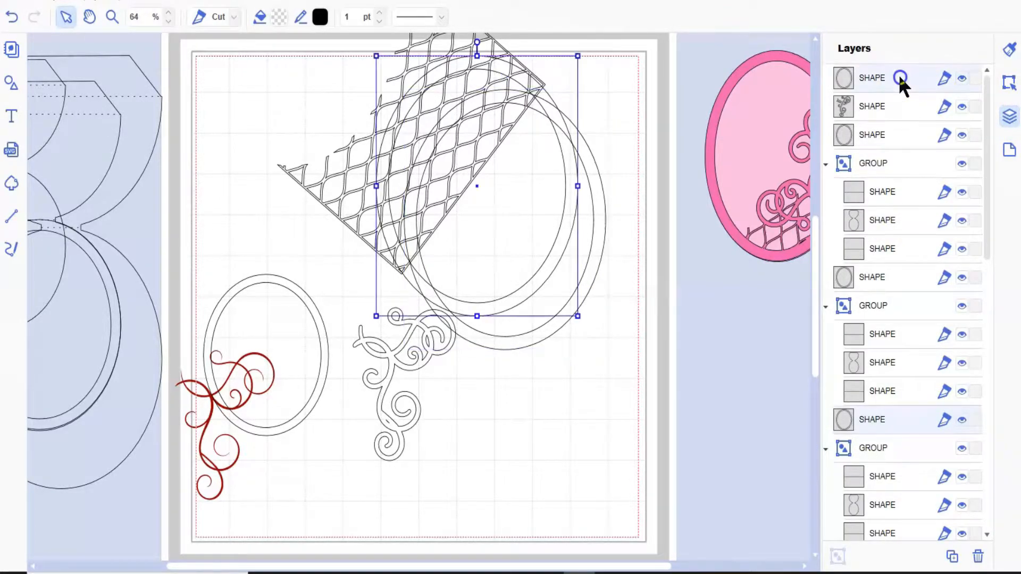
{"action": "left_click", "coordinate": [552, 262]}
{"action": "left_click_drag", "start_coordinate": [552, 262], "coordinate": [708, 494]}
- Select only the lattice pattern and shift it slightly down and to the right over the remaining ring frame
{"action": "left_click", "coordinate": [478, 135]}
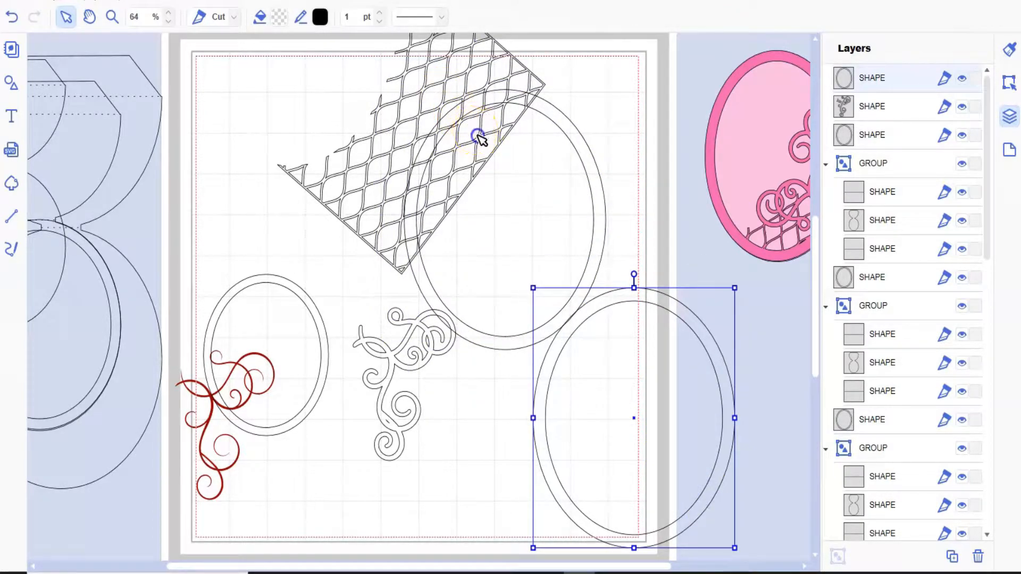
{"action": "left_click", "coordinate": [485, 155]}
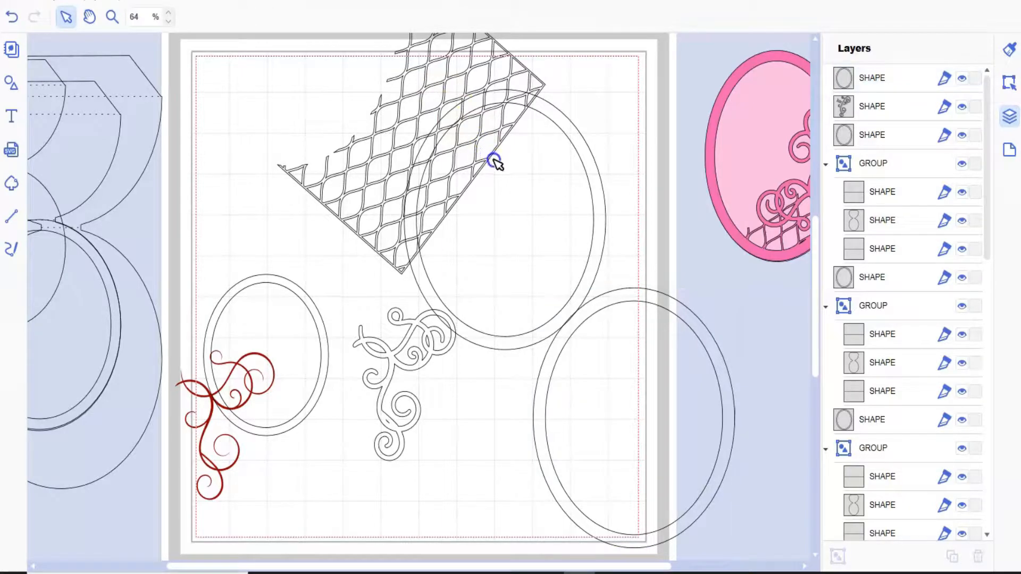
{"action": "left_click", "coordinate": [494, 162]}
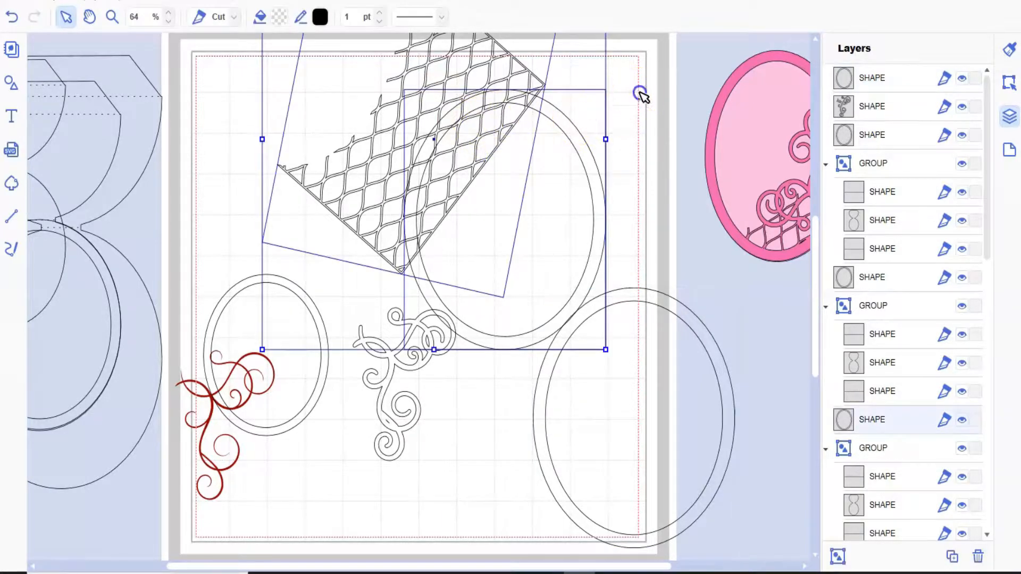
{"action": "left_click", "coordinate": [503, 127]}
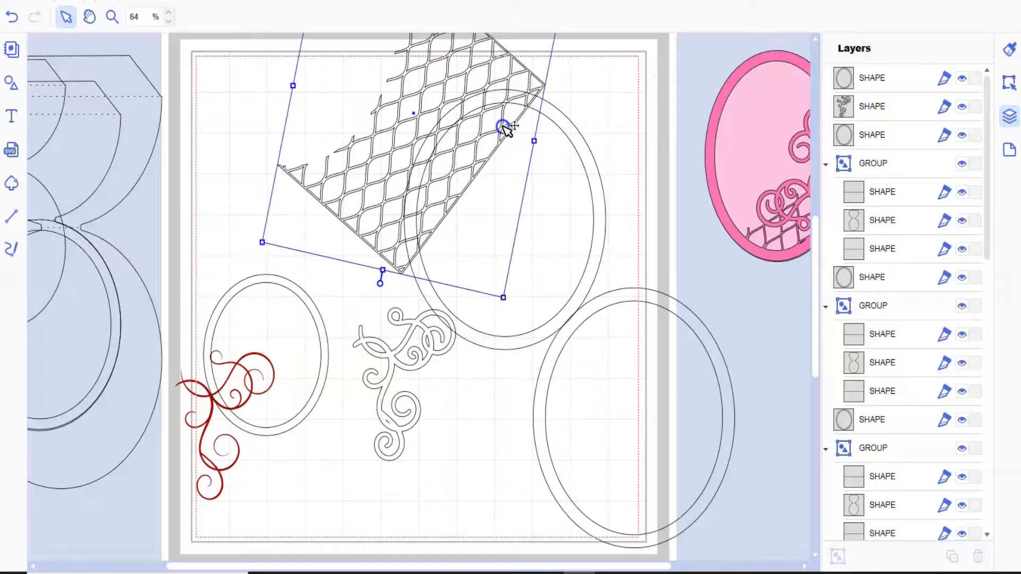
{"action": "left_click_drag", "start_coordinate": [503, 127], "coordinate": [529, 158]}
- Move the separate ring frame over the lattice, inside the other ring's lower right, and enlarge it slightly
{"action": "left_click", "coordinate": [732, 456]}
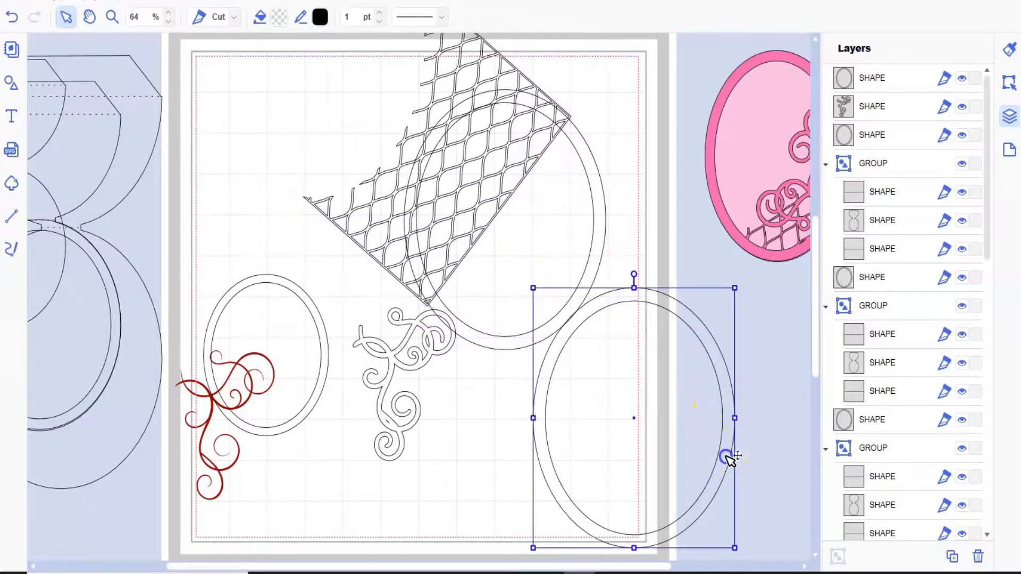
{"action": "mouse_move", "coordinate": [626, 300]}
{"action": "left_mouse_down"}
{"action": "mouse_move", "coordinate": [605, 271]}
{"action": "mouse_move", "coordinate": [638, 308]}
{"action": "mouse_move", "coordinate": [654, 351]}
{"action": "mouse_move", "coordinate": [628, 295]}
{"action": "left_mouse_up"}
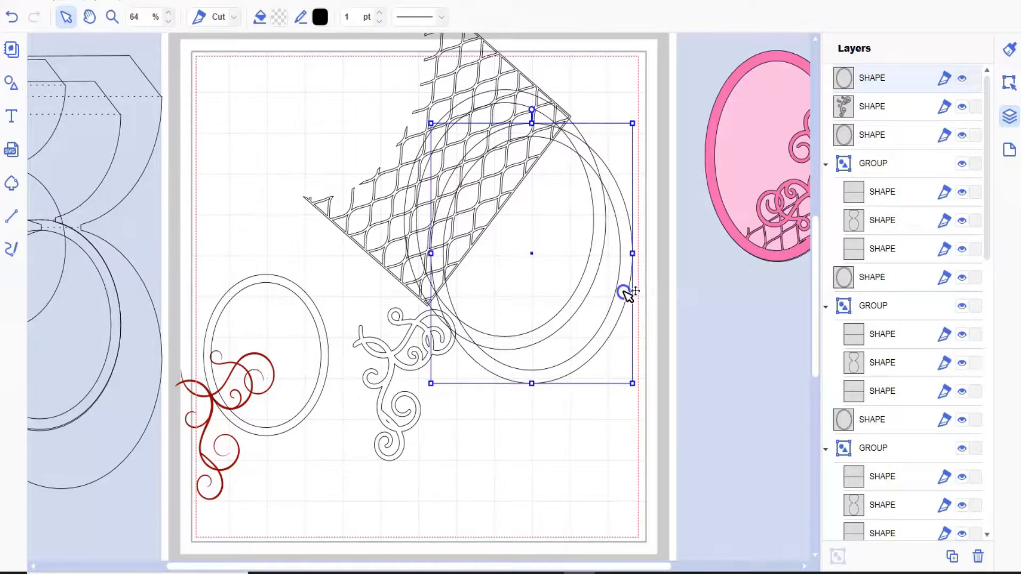
{"action": "left_click_drag", "start_coordinate": [625, 293], "coordinate": [628, 294]}
{"action": "left_click_drag", "start_coordinate": [436, 256], "coordinate": [432, 256]}
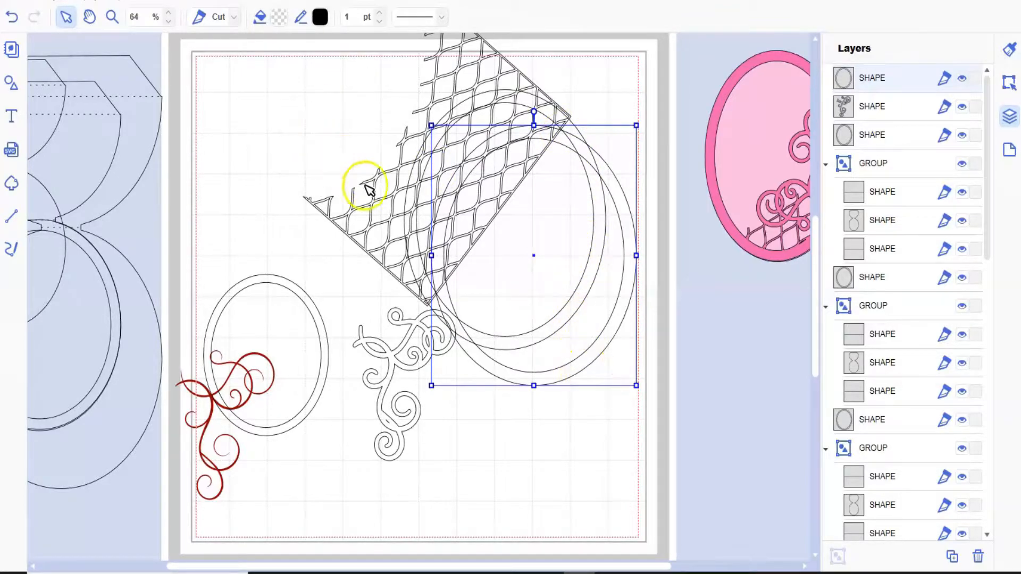
- Subtract the offset ring frame from the lattice pattern, cutting a curved gap through it
{"action": "left_click", "coordinate": [387, 245]}
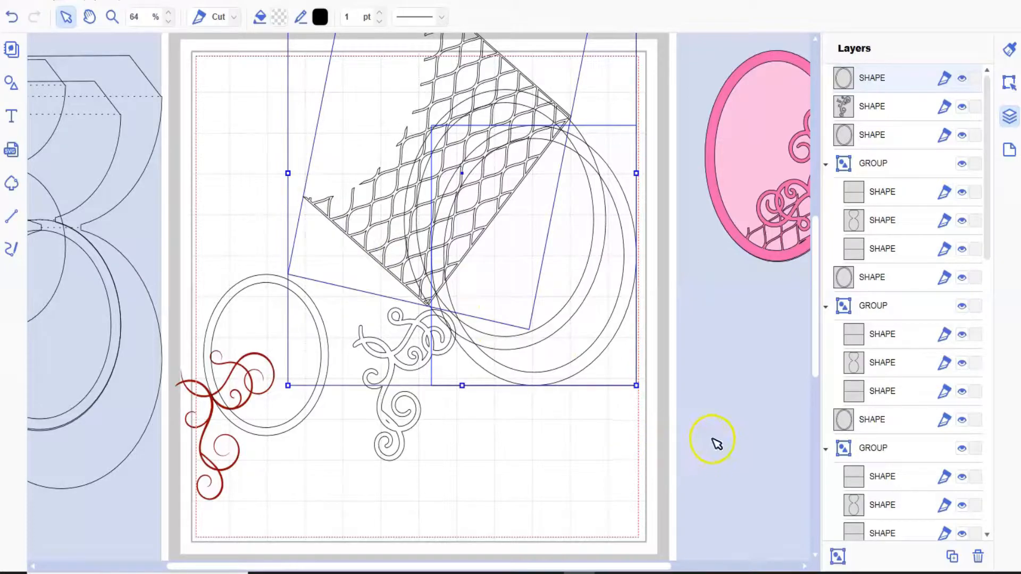
{"action": "left_click", "coordinate": [1012, 84]}
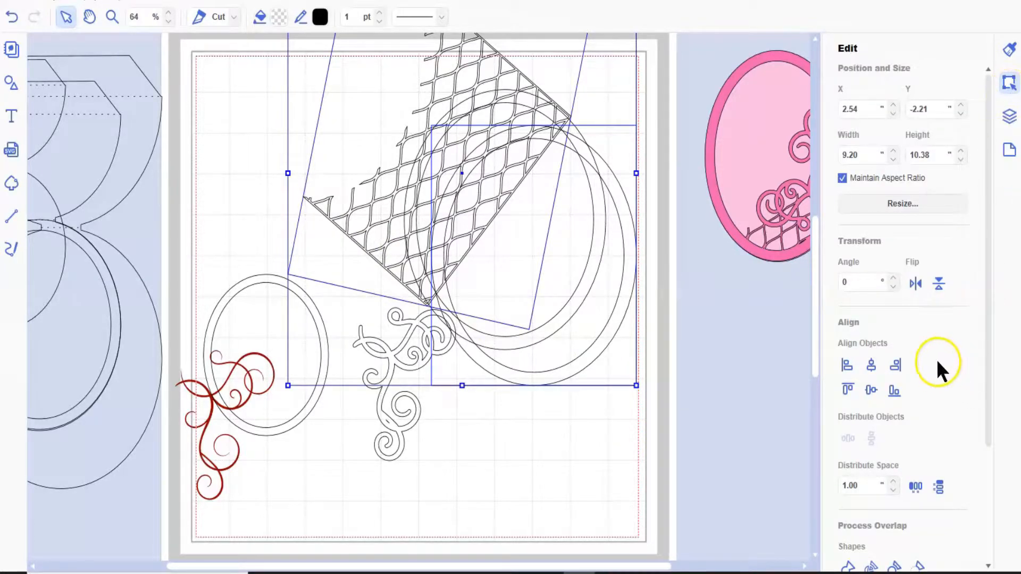
{"action": "scroll", "coordinate": [949, 376], "scroll_direction": "down", "scroll_amount": 3}
{"action": "left_click", "coordinate": [916, 434]}
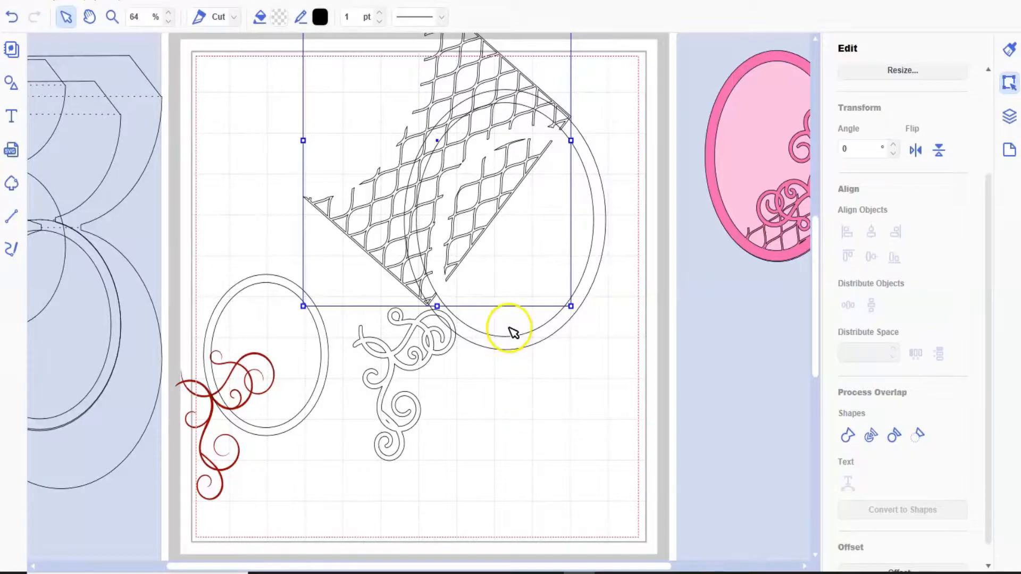
- Duplicate the remaining ring frame and fit a slightly enlarged copy closely around the original
{"action": "left_click", "coordinate": [515, 348]}
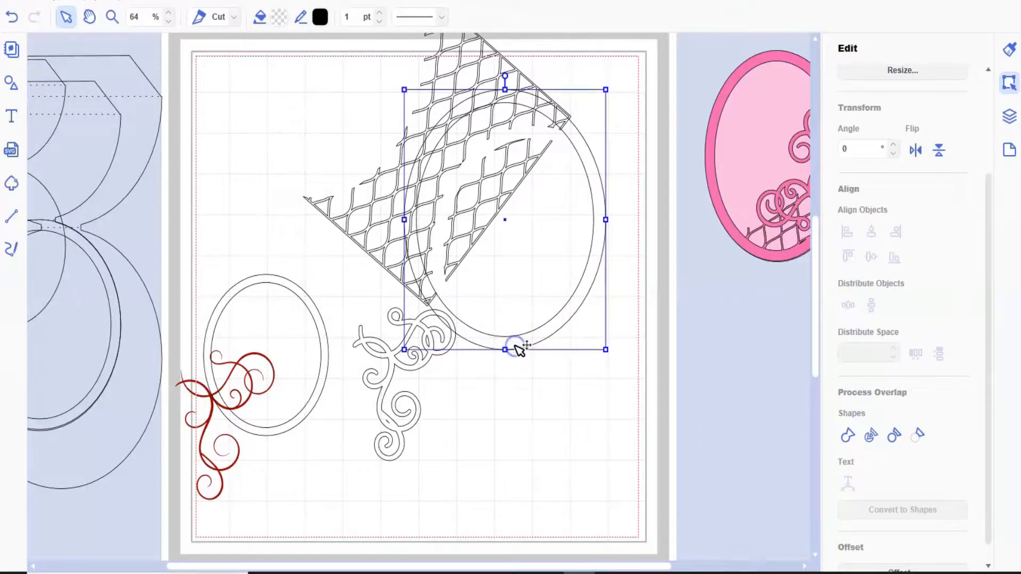
{"action": "left_click", "coordinate": [53, 2]}
{"action": "left_click", "coordinate": [69, 13]}
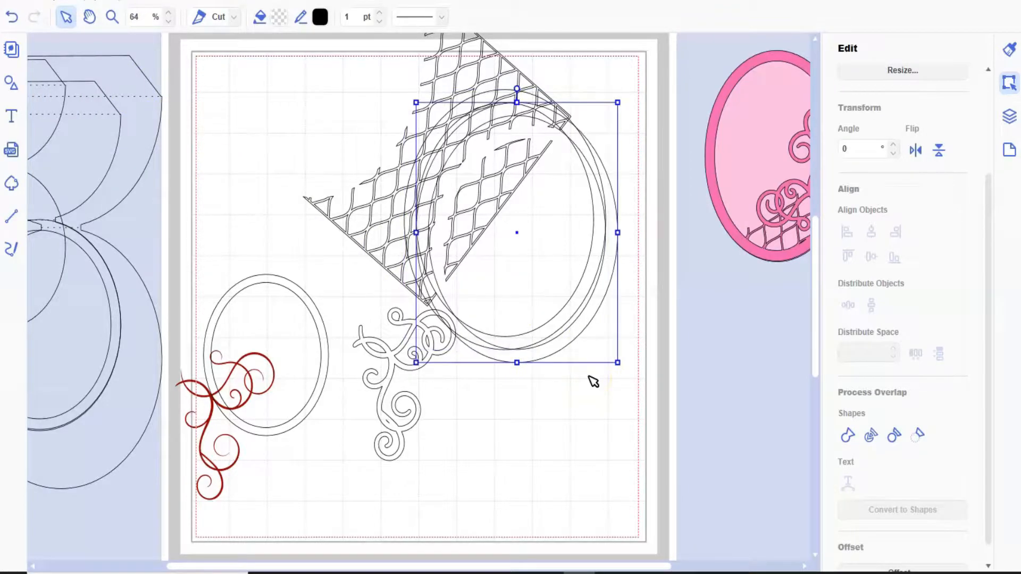
{"action": "left_click_drag", "start_coordinate": [619, 101], "coordinate": [638, 83]}
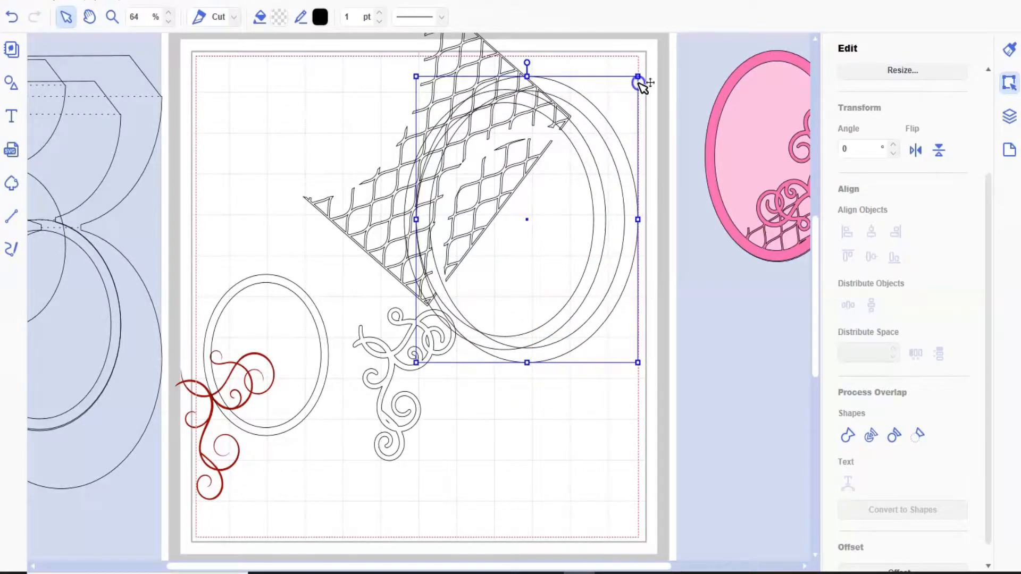
{"action": "mouse_move", "coordinate": [579, 330]}
{"action": "left_mouse_down"}
{"action": "mouse_move", "coordinate": [560, 328]}
{"action": "mouse_move", "coordinate": [569, 330]}
{"action": "left_mouse_up"}
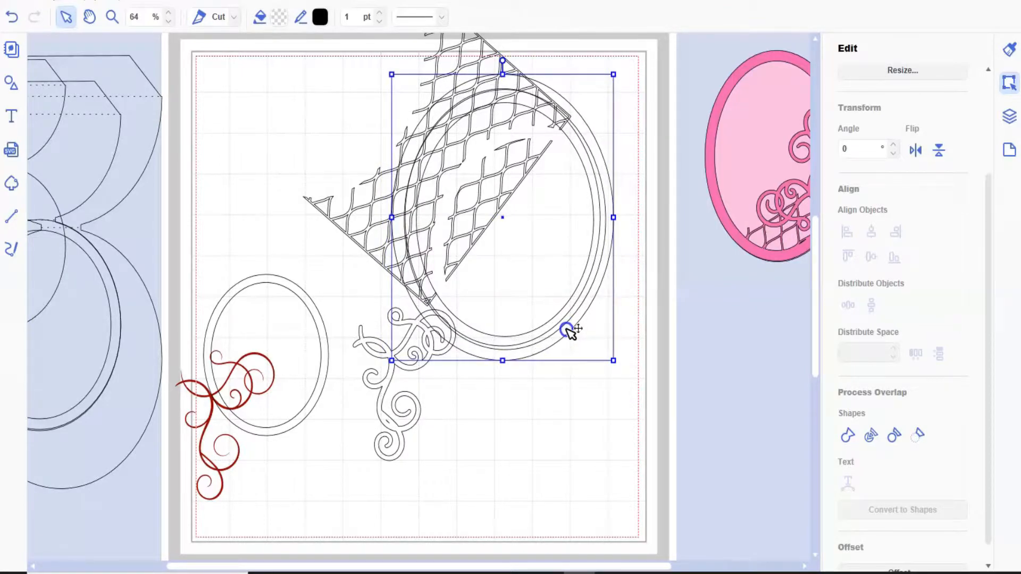
{"action": "left_click_drag", "start_coordinate": [569, 330], "coordinate": [571, 332]}
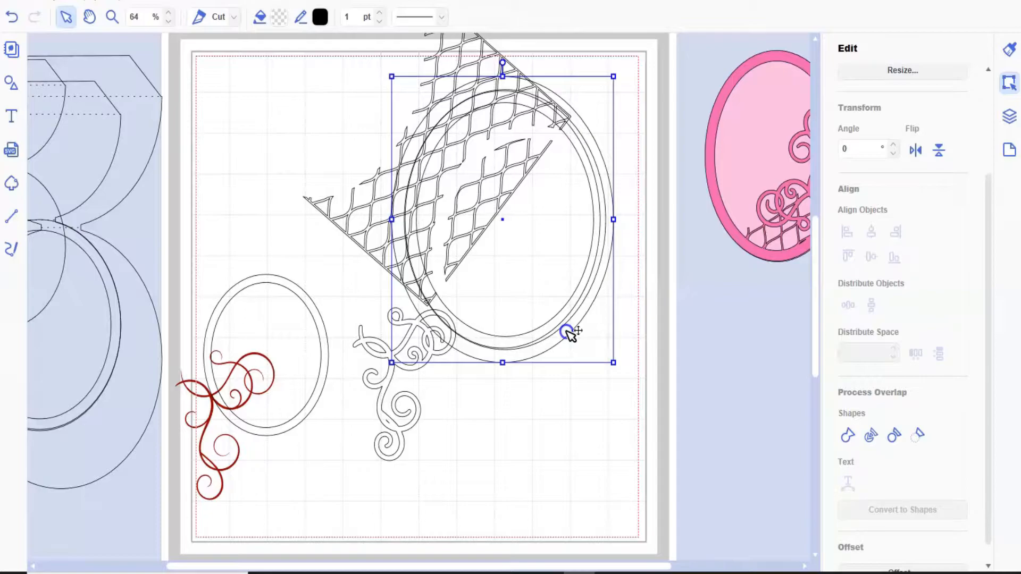
{"action": "left_click_drag", "start_coordinate": [613, 76], "coordinate": [611, 78]}
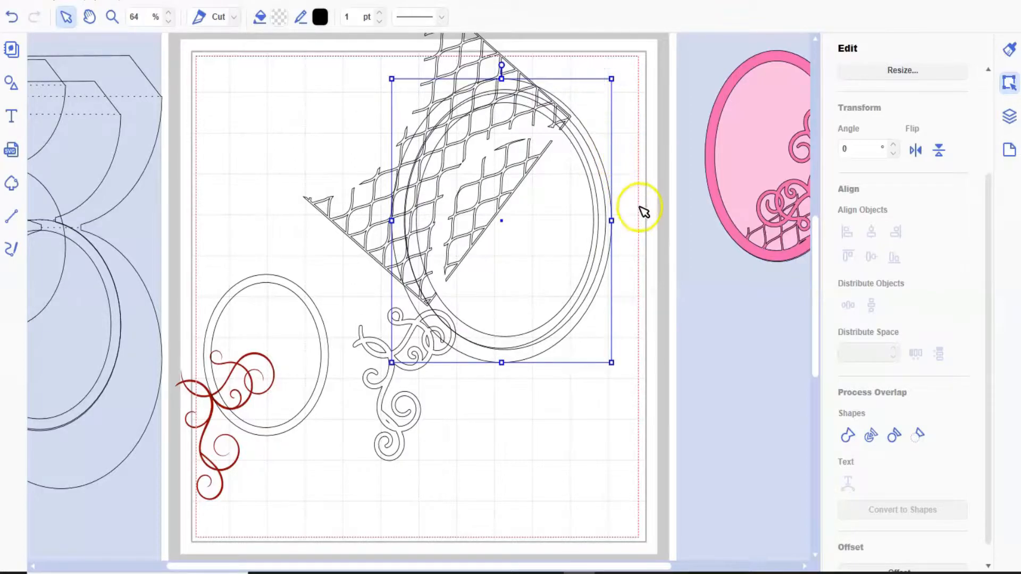
- Cut the enlarged ring copy out of the lattice and split the lattice into separate pieces
{"action": "left_click", "coordinate": [373, 230], "text": "shift"}
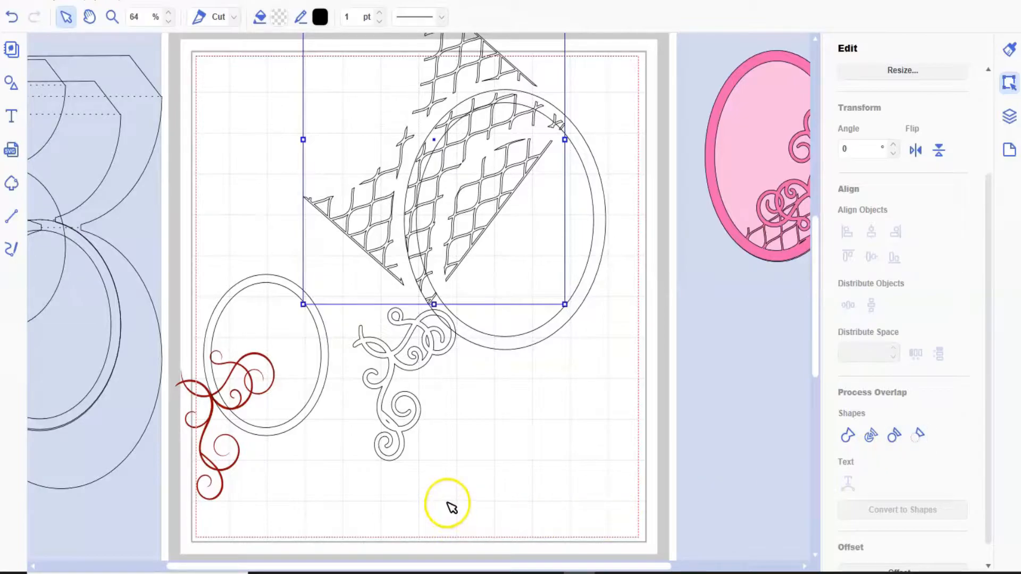
{"action": "left_click", "coordinate": [870, 436]}
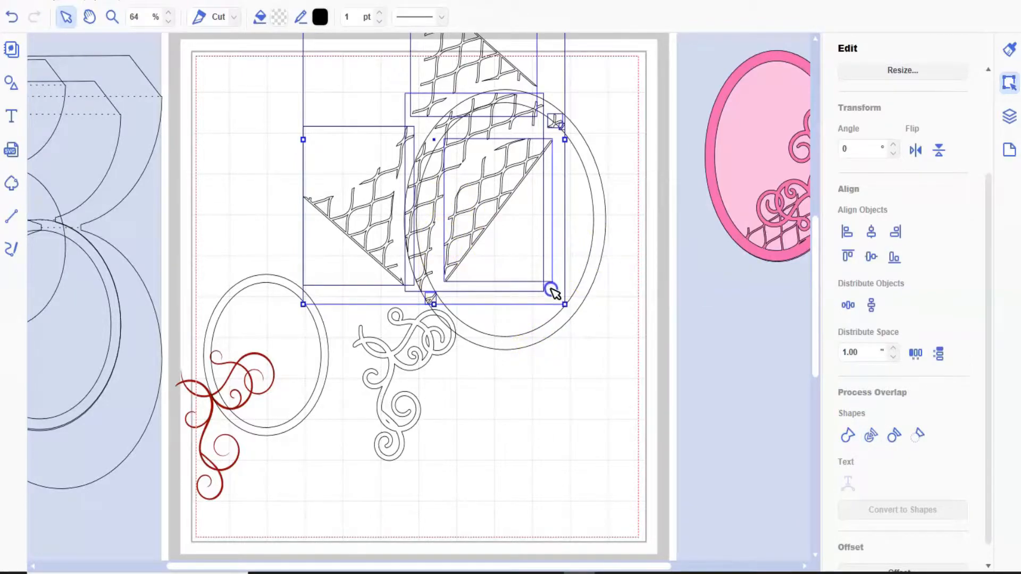
- Move the three large leftover lattice pieces to the page's right edge, clear of the ring frame
{"action": "left_click", "coordinate": [478, 230]}
{"action": "left_click_drag", "start_coordinate": [477, 230], "coordinate": [627, 375]}
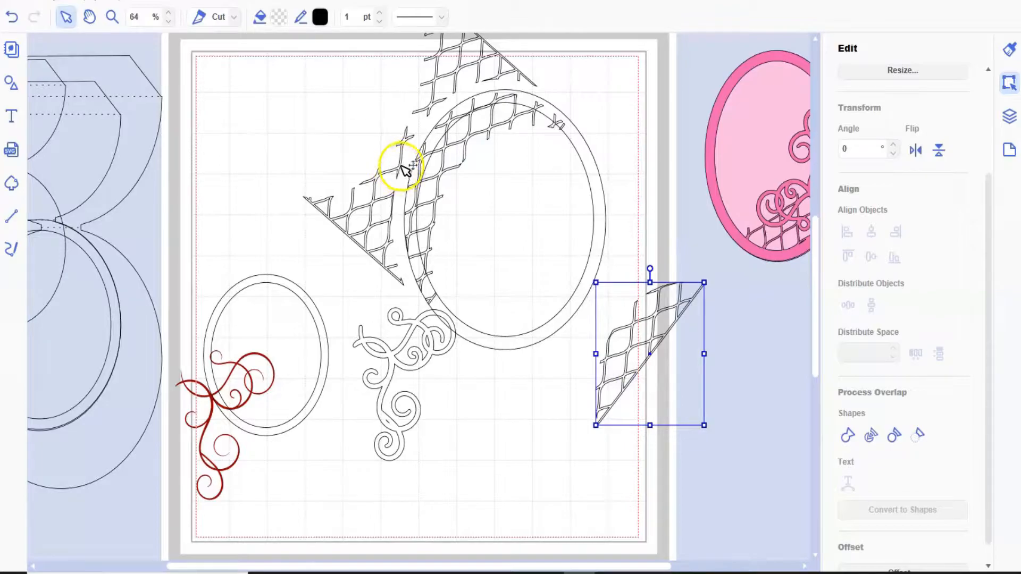
{"action": "left_click_drag", "start_coordinate": [404, 169], "coordinate": [688, 317]}
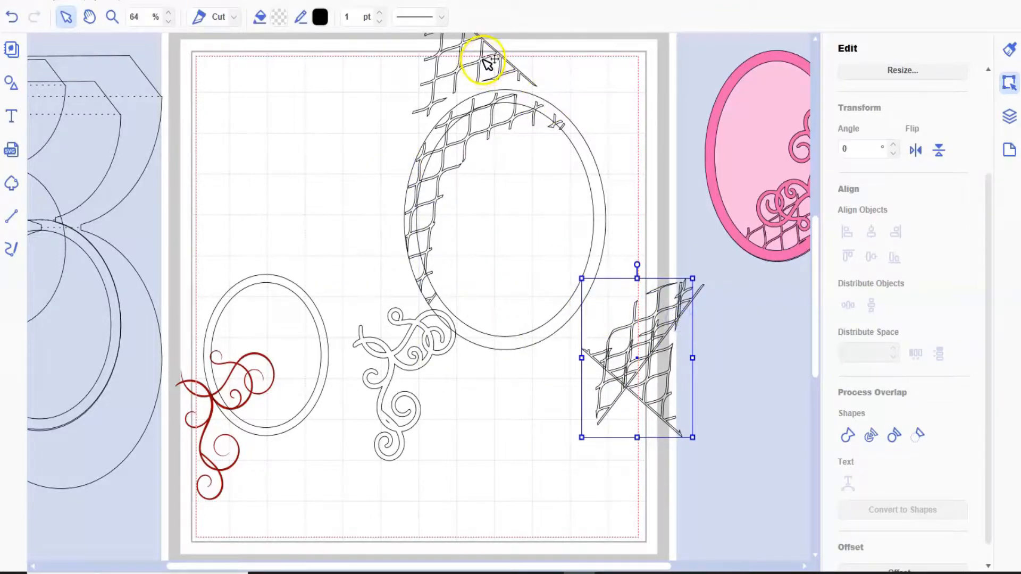
{"action": "left_click_drag", "start_coordinate": [485, 62], "coordinate": [669, 382]}
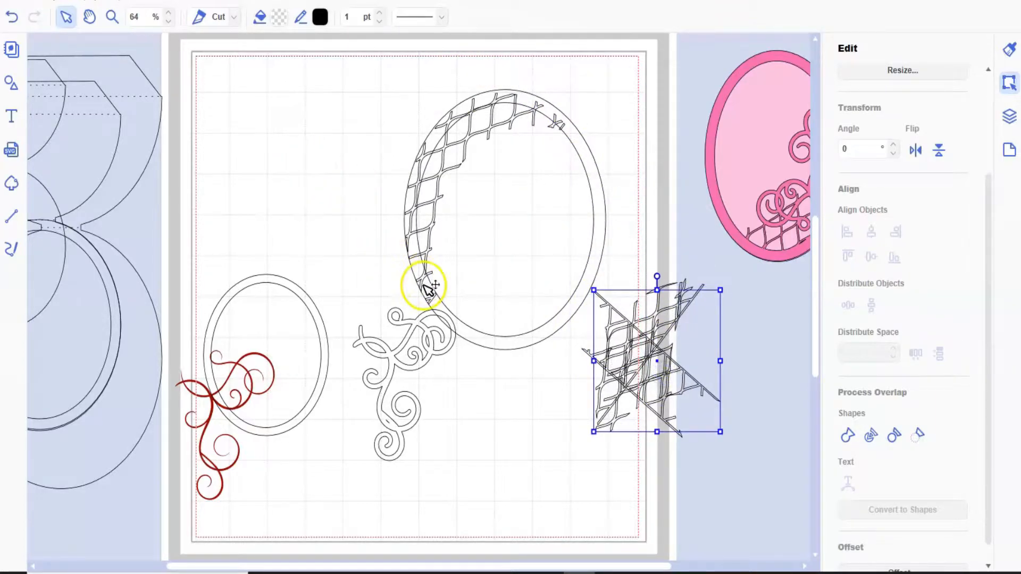
- Move the small lattice fragments at both ends of the curved strip onto the leftover pile at the page's right edge
{"action": "left_click_drag", "start_coordinate": [436, 299], "coordinate": [657, 349]}
{"action": "left_click", "coordinate": [555, 111]}
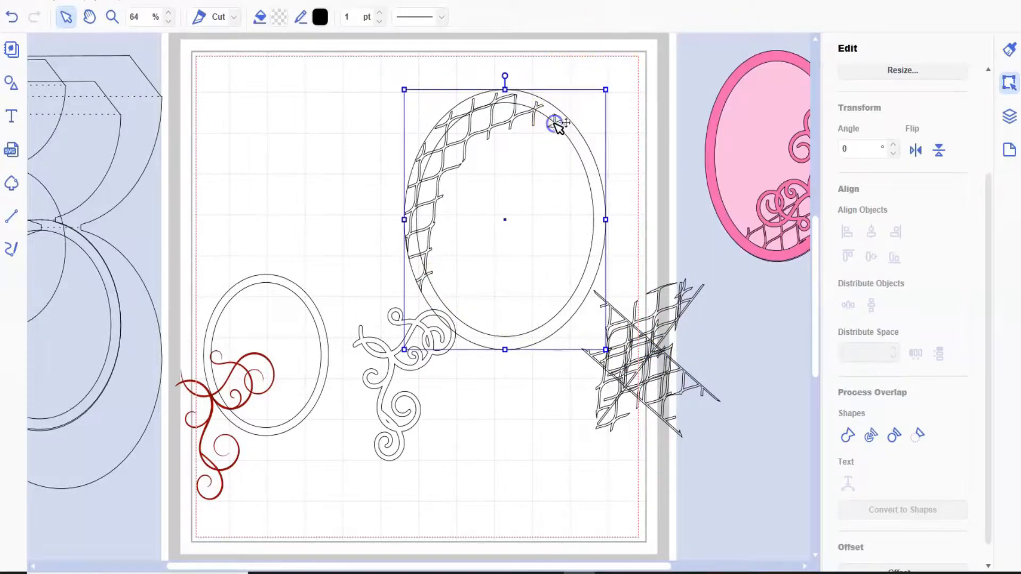
{"action": "left_click", "coordinate": [556, 123]}
{"action": "left_click_drag", "start_coordinate": [561, 137], "coordinate": [663, 297]}
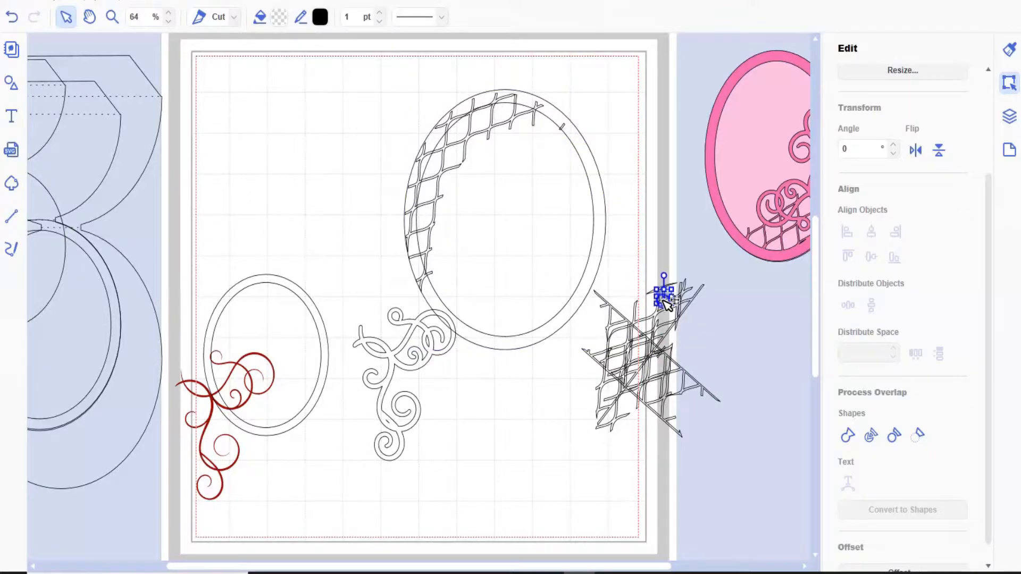
{"action": "left_click", "coordinate": [567, 126]}
{"action": "left_click", "coordinate": [566, 129]}
{"action": "left_click_drag", "start_coordinate": [568, 131], "coordinate": [665, 337]}
- Weld the curved lattice strip to the large ring frame
{"action": "left_click", "coordinate": [463, 156]}
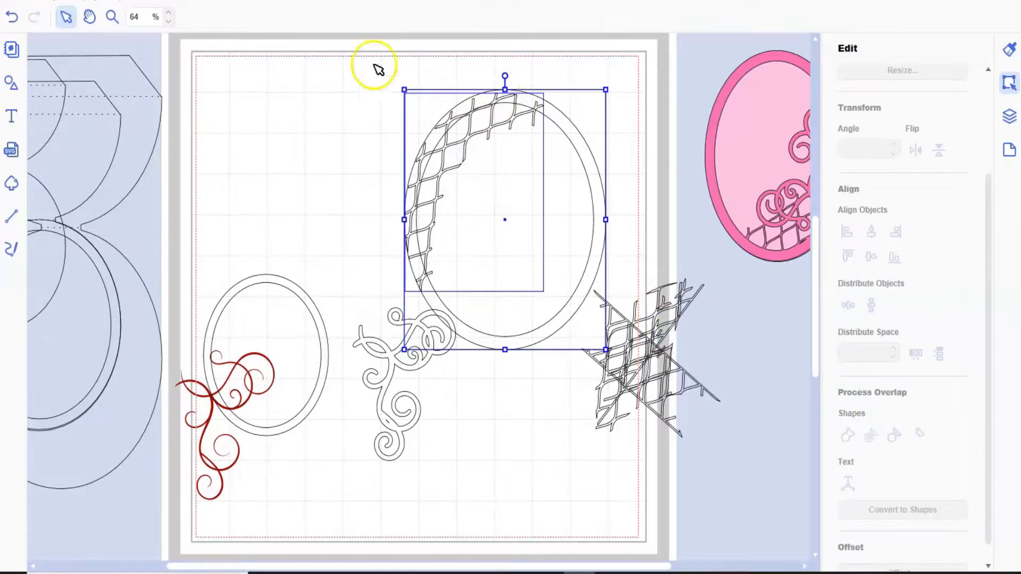
{"action": "left_click", "coordinate": [847, 435]}
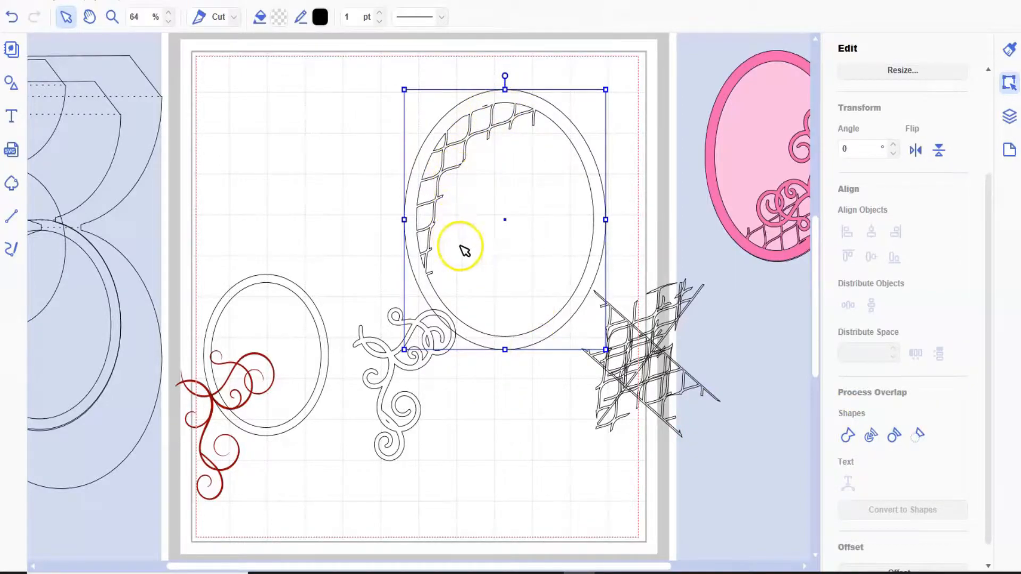
- Place the swirl outline over the lattice's inner edge, rotate it to 15°, and lengthen it slightly to fit
{"action": "left_click", "coordinate": [392, 361]}
{"action": "left_click_drag", "start_coordinate": [398, 340], "coordinate": [479, 181]}
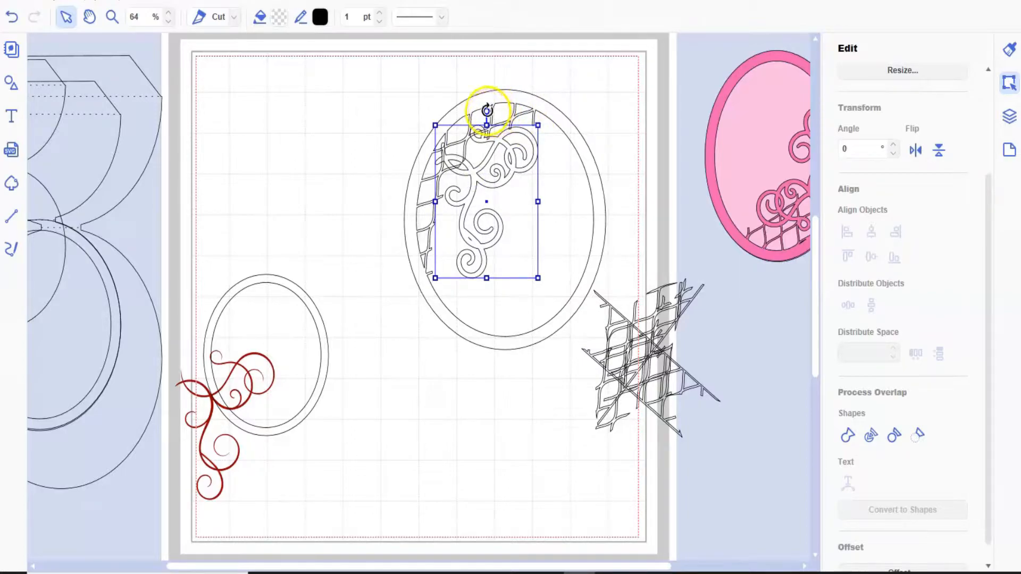
{"action": "left_click_drag", "start_coordinate": [490, 109], "coordinate": [508, 107]}
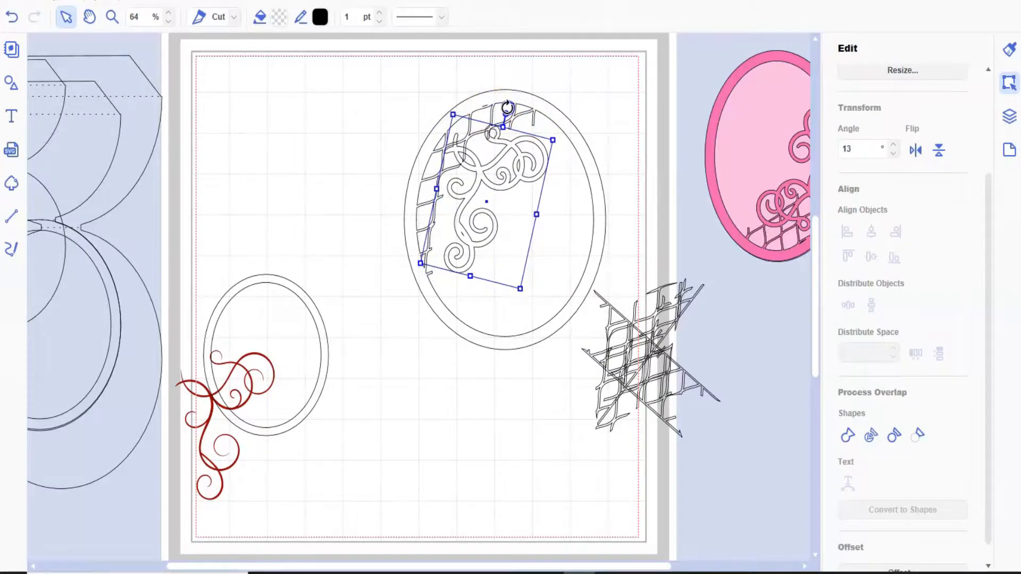
{"action": "left_click_drag", "start_coordinate": [475, 244], "coordinate": [458, 239]}
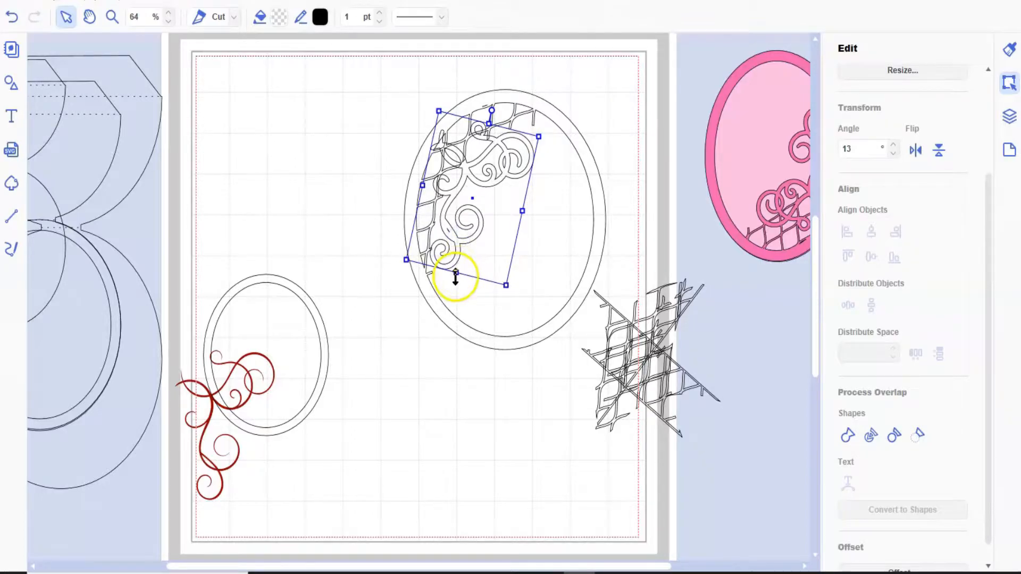
{"action": "left_click_drag", "start_coordinate": [457, 272], "coordinate": [449, 285]}
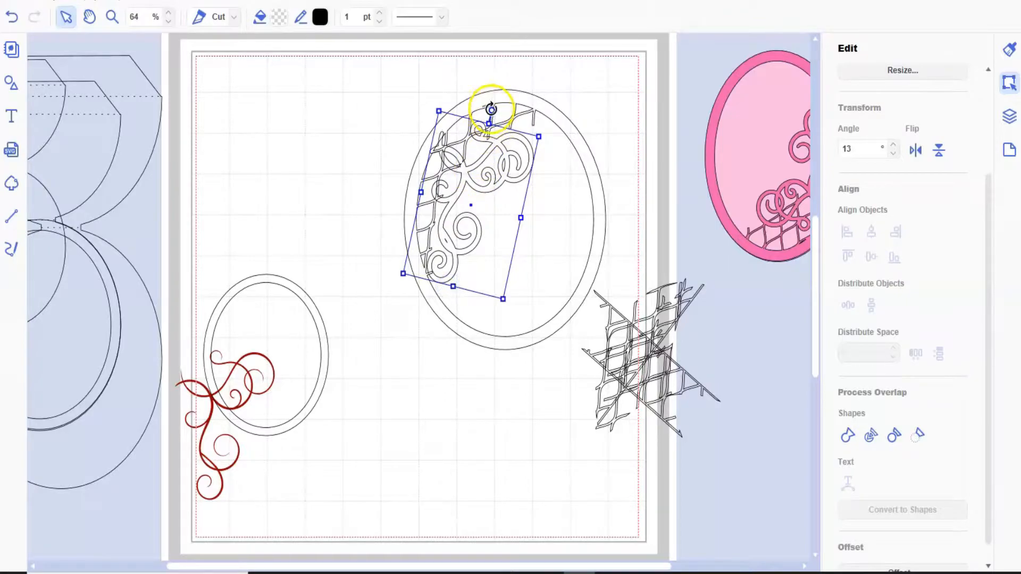
{"action": "left_click_drag", "start_coordinate": [496, 108], "coordinate": [498, 104]}
{"action": "left_click_drag", "start_coordinate": [472, 181], "coordinate": [474, 170]}
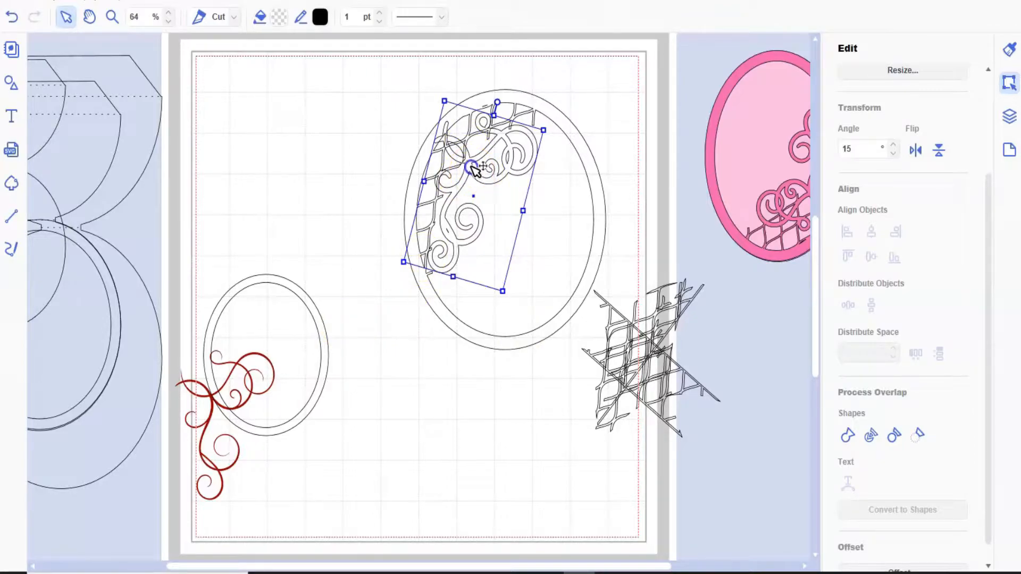
{"action": "key", "text": "Up"}
{"action": "left_click_drag", "start_coordinate": [471, 165], "coordinate": [471, 165]}
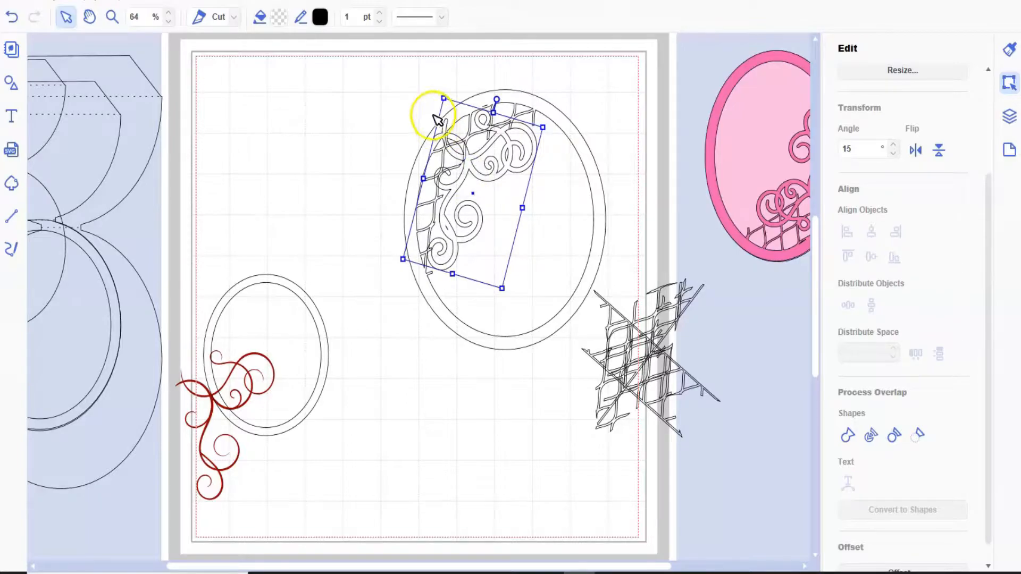
- Weld the swirl outline to the latticed ring frame and move the finished frame up and left on the page
{"action": "left_click", "coordinate": [450, 177]}
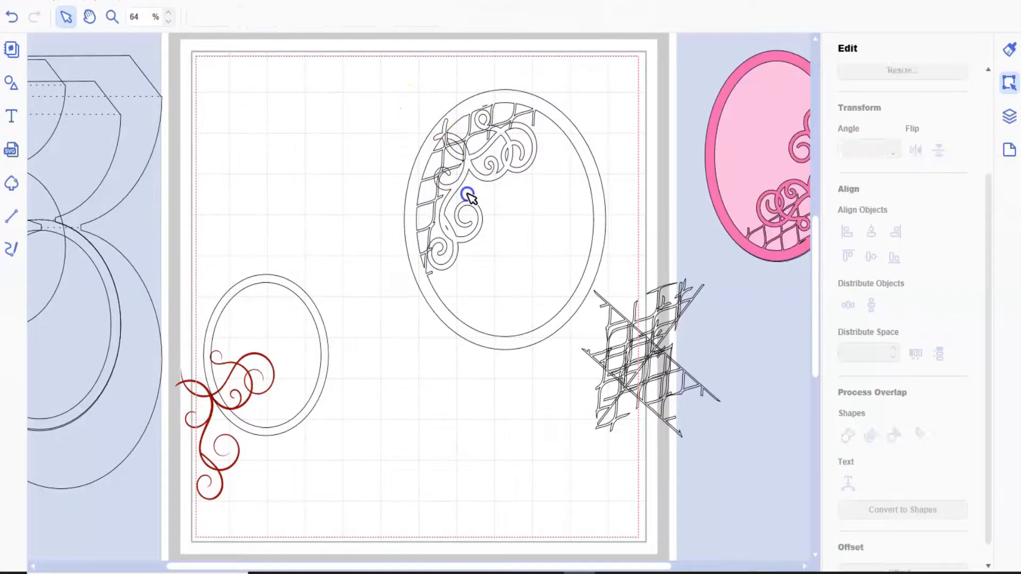
{"action": "left_click", "coordinate": [468, 197]}
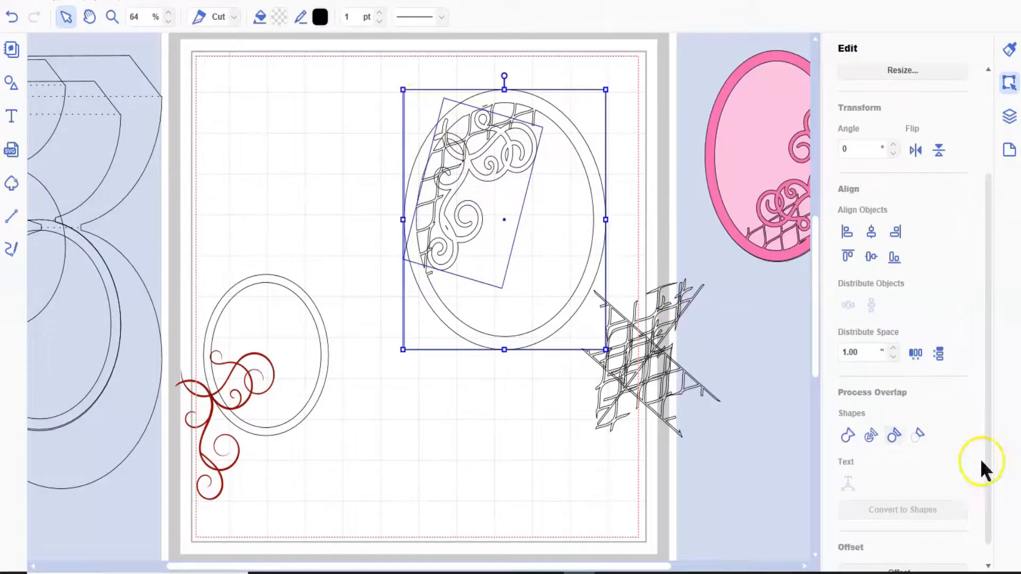
{"action": "left_click", "coordinate": [850, 431]}
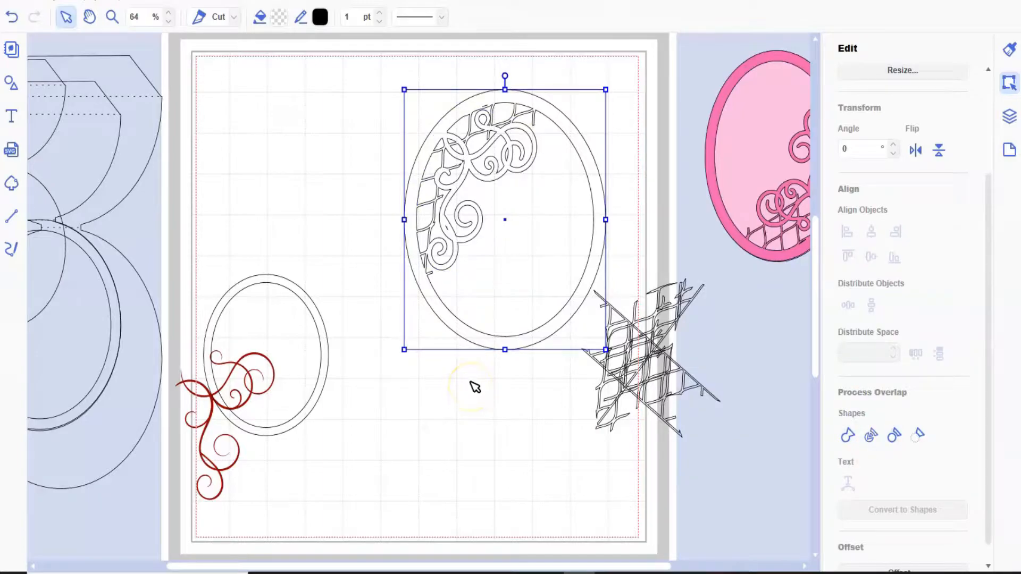
{"action": "left_click_drag", "start_coordinate": [486, 339], "coordinate": [409, 306]}
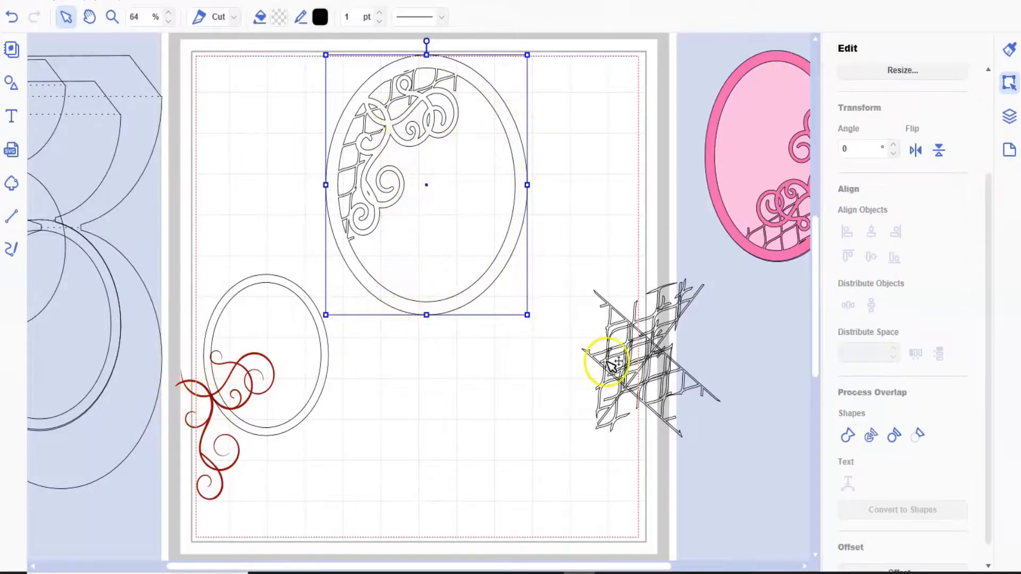
- Delete all the leftover lattice pieces at the page's right edge
{"action": "left_click", "coordinate": [662, 397]}
{"action": "left_click_drag", "start_coordinate": [575, 266], "coordinate": [613, 479]}
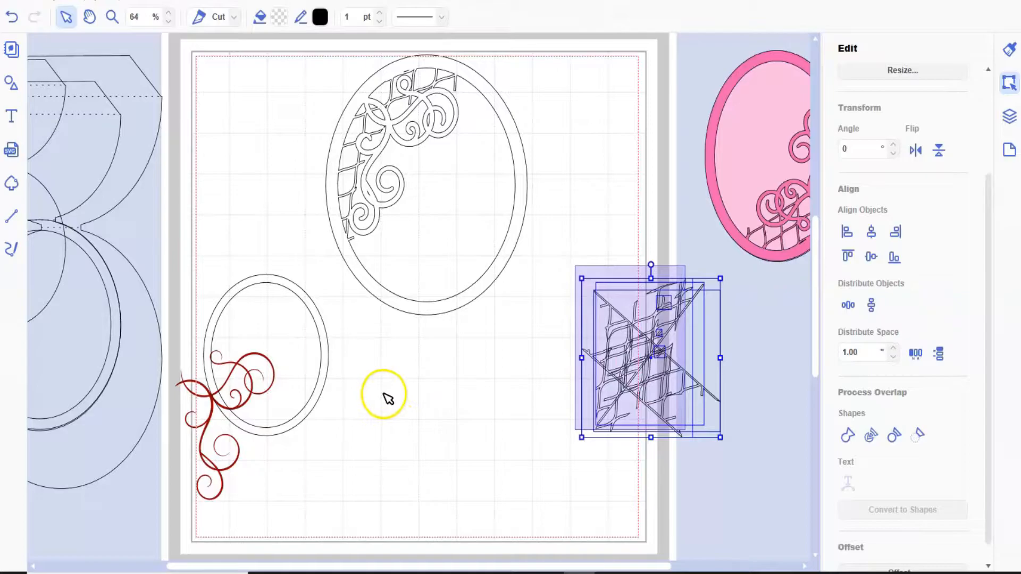
{"action": "key", "text": "Delete"}
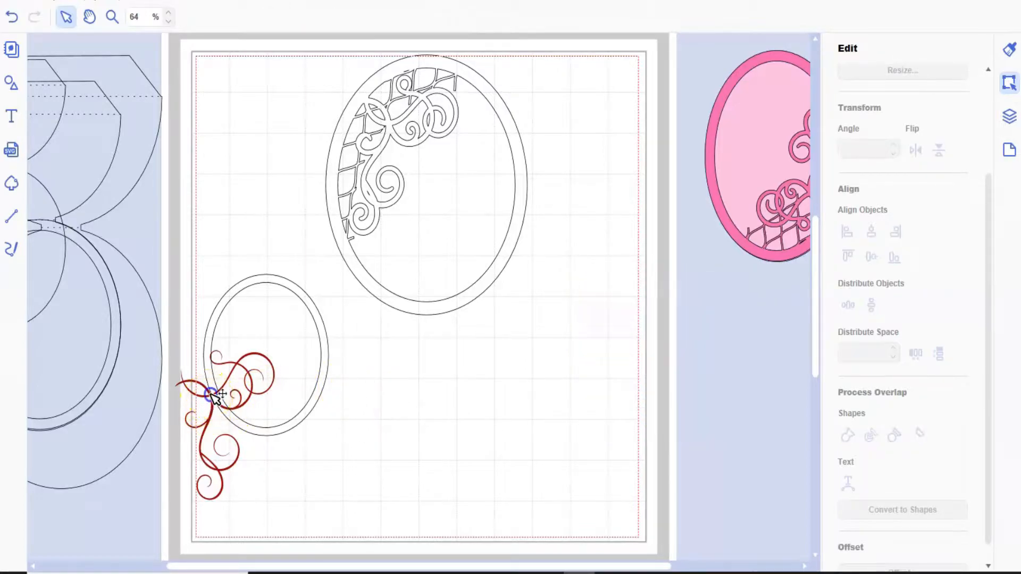
- Delete the leftover red swirl and bring the large oval card base from beside the mat onto the page
{"action": "left_click", "coordinate": [212, 396]}
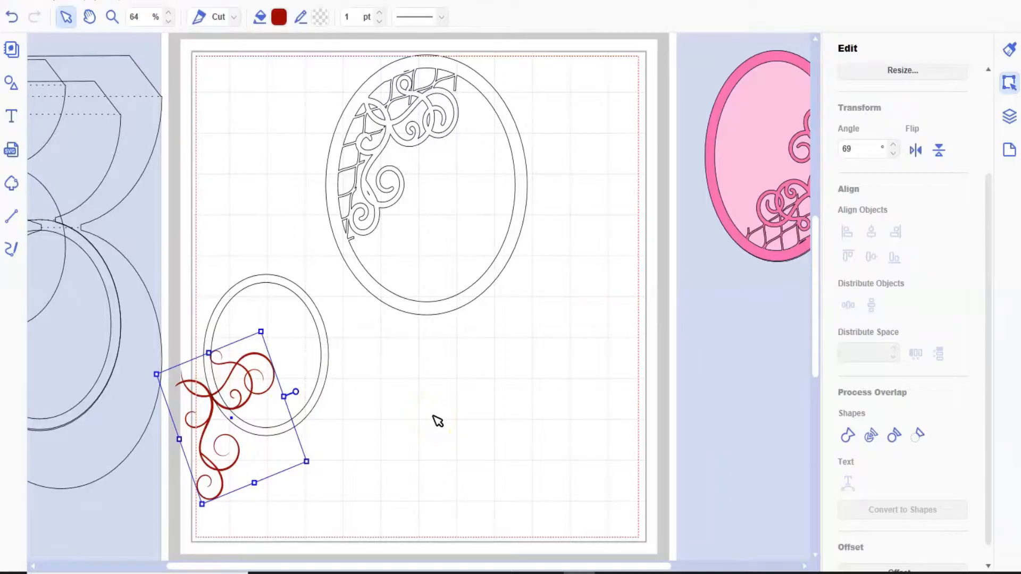
{"action": "key", "text": "Delete"}
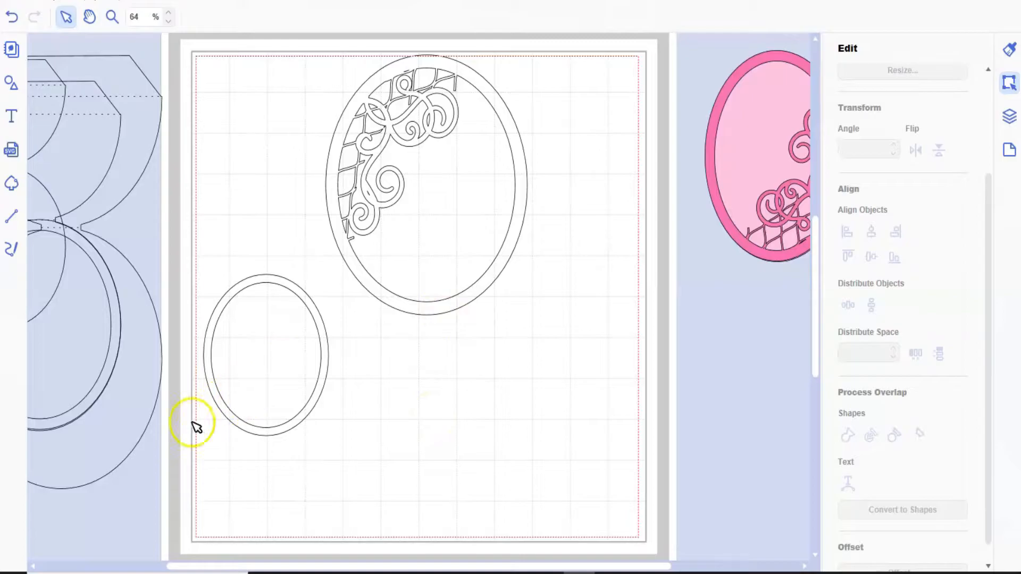
{"action": "left_click", "coordinate": [148, 410]}
{"action": "left_click_drag", "start_coordinate": [482, 415], "coordinate": [559, 417]}
- Fit the latticed ring frame over the card base's lower oval and move the medium ring frame above the small one
{"action": "left_click", "coordinate": [365, 267]}
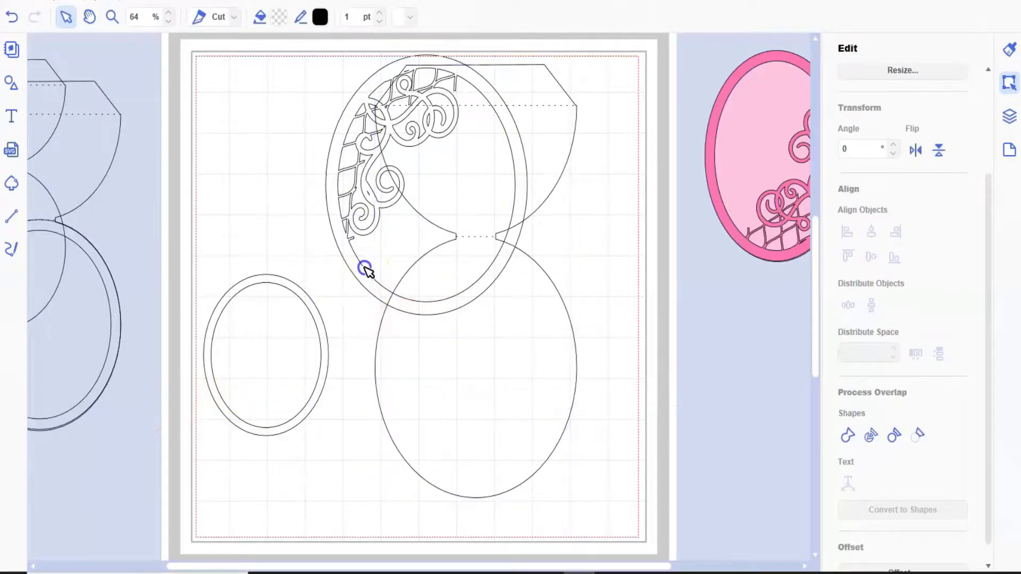
{"action": "left_click", "coordinate": [365, 288]}
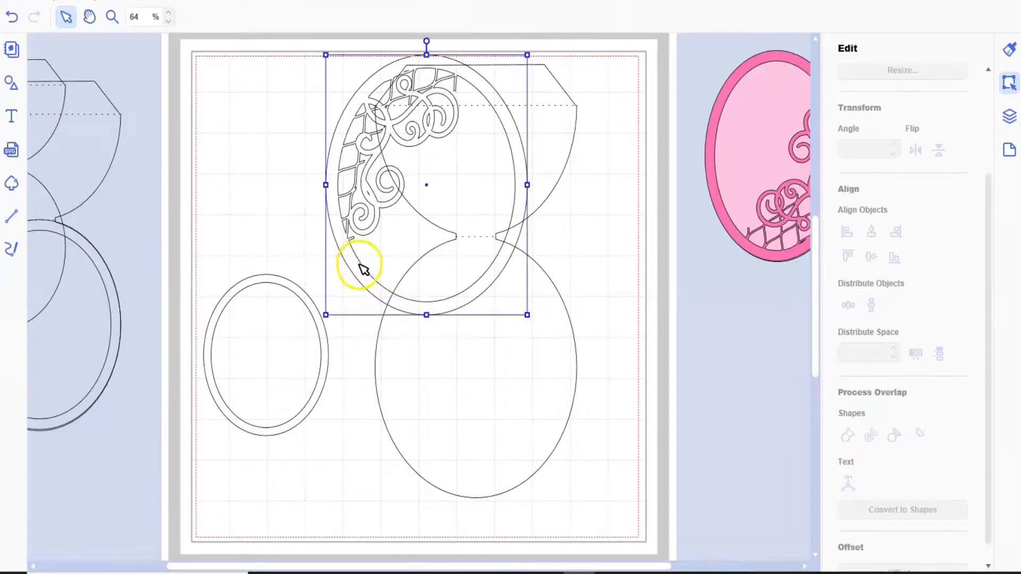
{"action": "left_click_drag", "start_coordinate": [360, 270], "coordinate": [414, 455]}
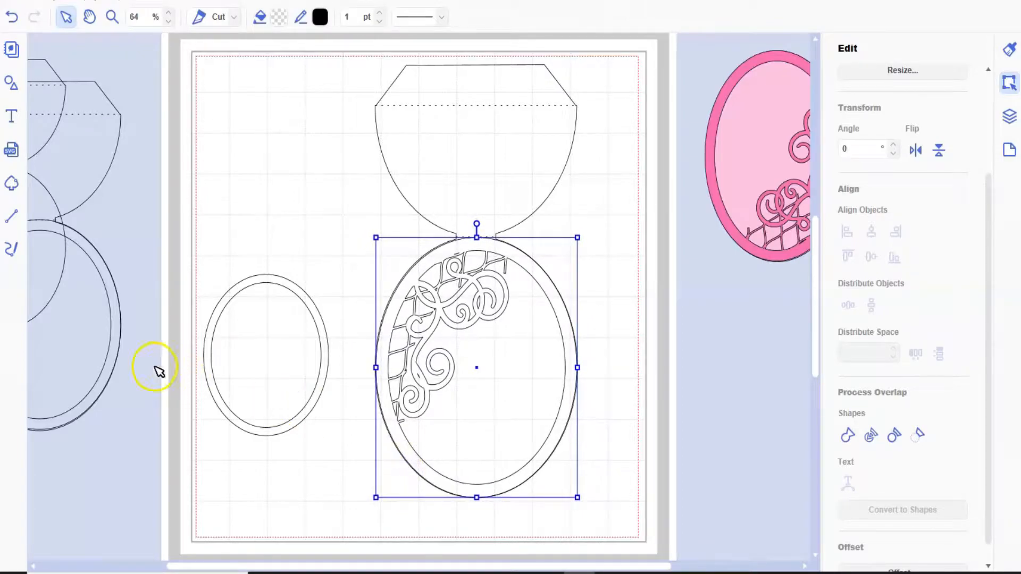
{"action": "left_click_drag", "start_coordinate": [160, 356], "coordinate": [342, 202]}
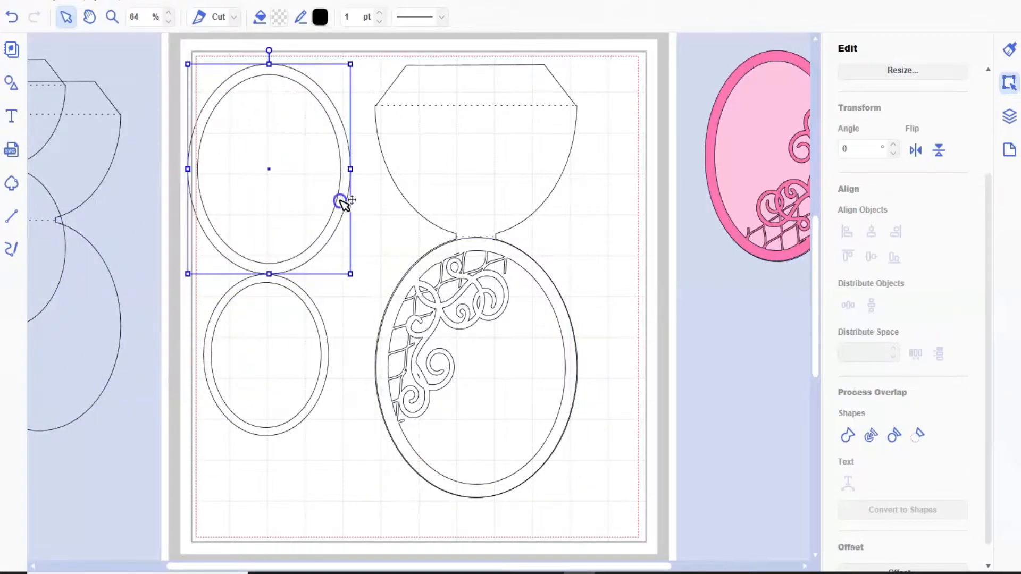
- Duplicate the latticed ring frame, rotate the copy to 180°, and move it up and left off the original
{"action": "left_click", "coordinate": [462, 297]}
{"action": "left_click", "coordinate": [57, 17]}
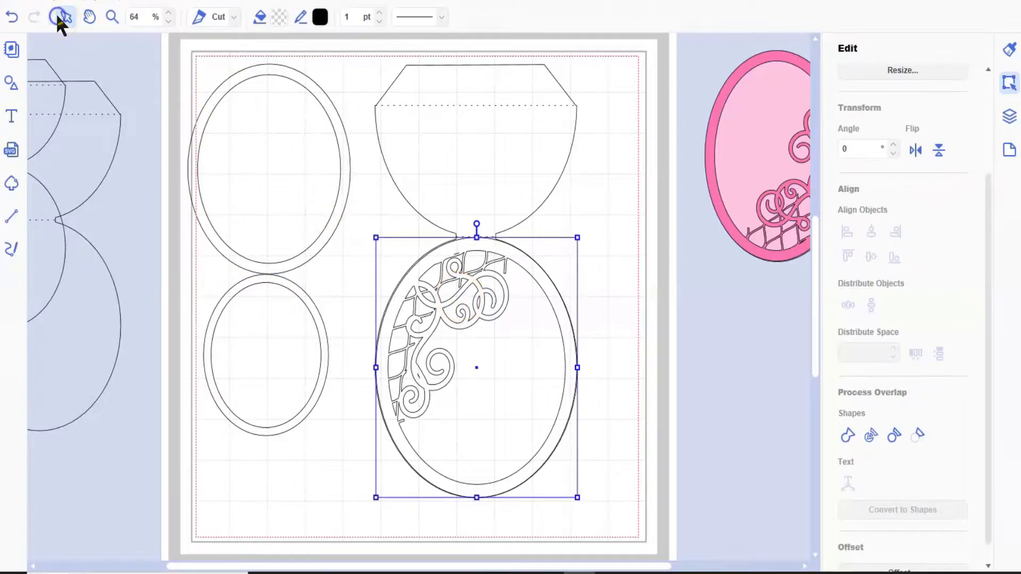
{"action": "left_click", "coordinate": [57, 0]}
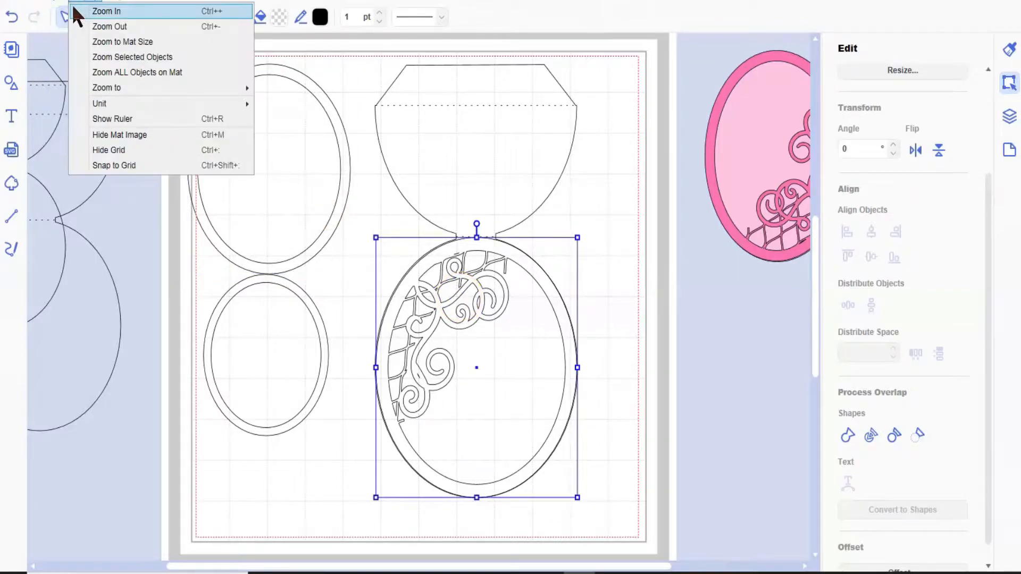
{"action": "left_click", "coordinate": [66, 9]}
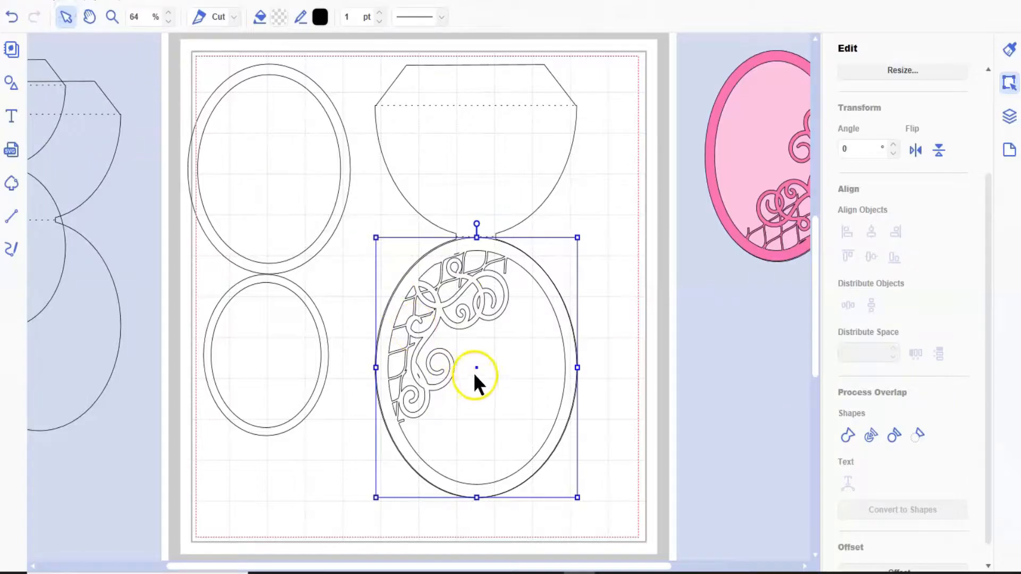
{"action": "left_click_drag", "start_coordinate": [475, 375], "coordinate": [487, 387]}
{"action": "left_click", "coordinate": [526, 403]}
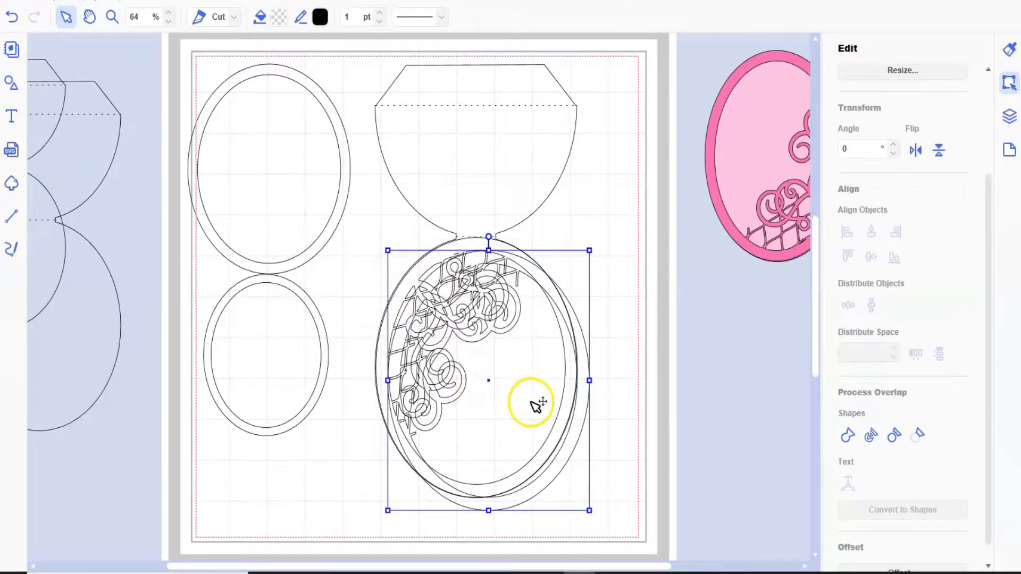
{"action": "left_click", "coordinate": [843, 147]}
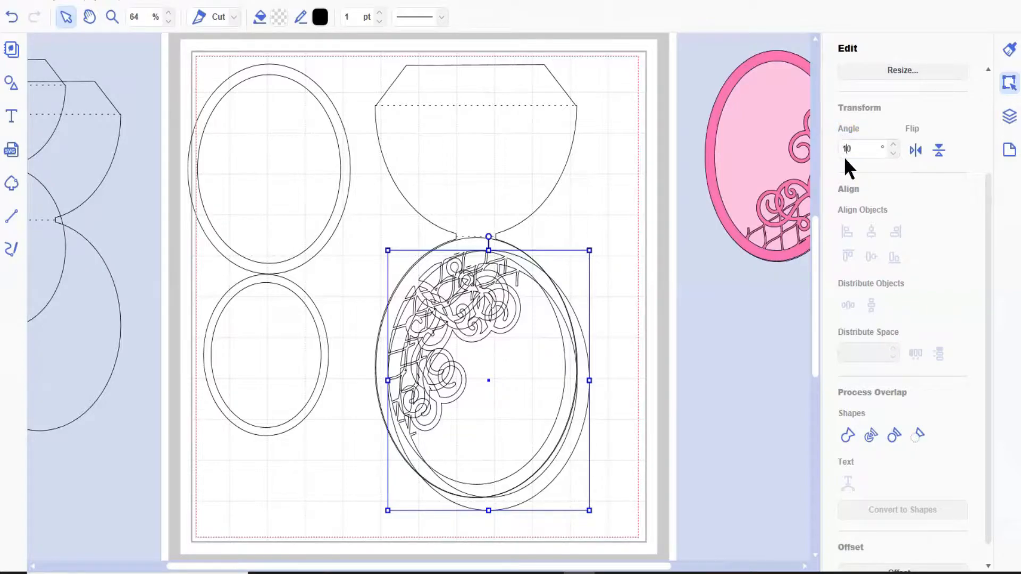
{"action": "key", "text": "Return"}
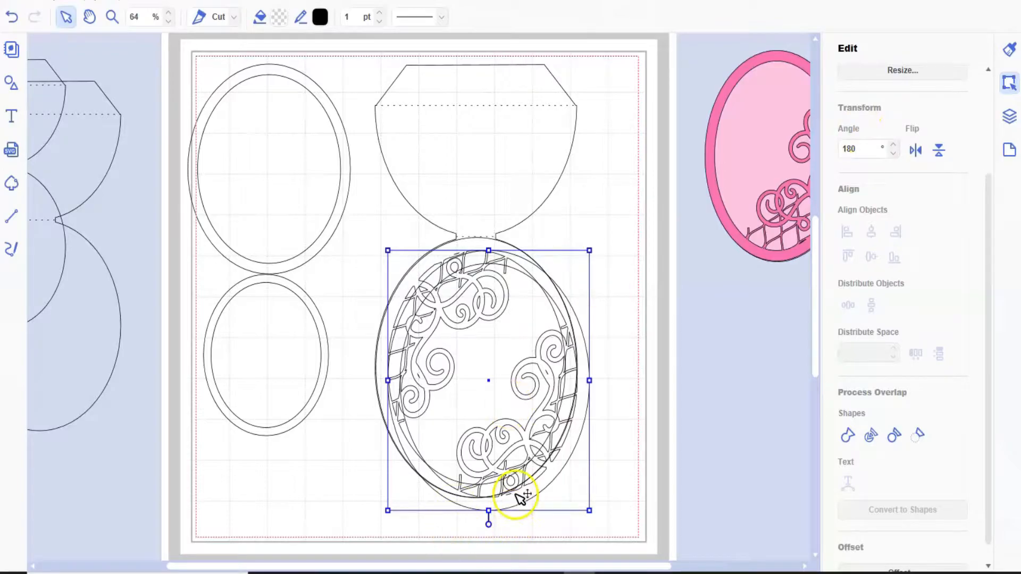
{"action": "left_click_drag", "start_coordinate": [508, 471], "coordinate": [424, 286]}
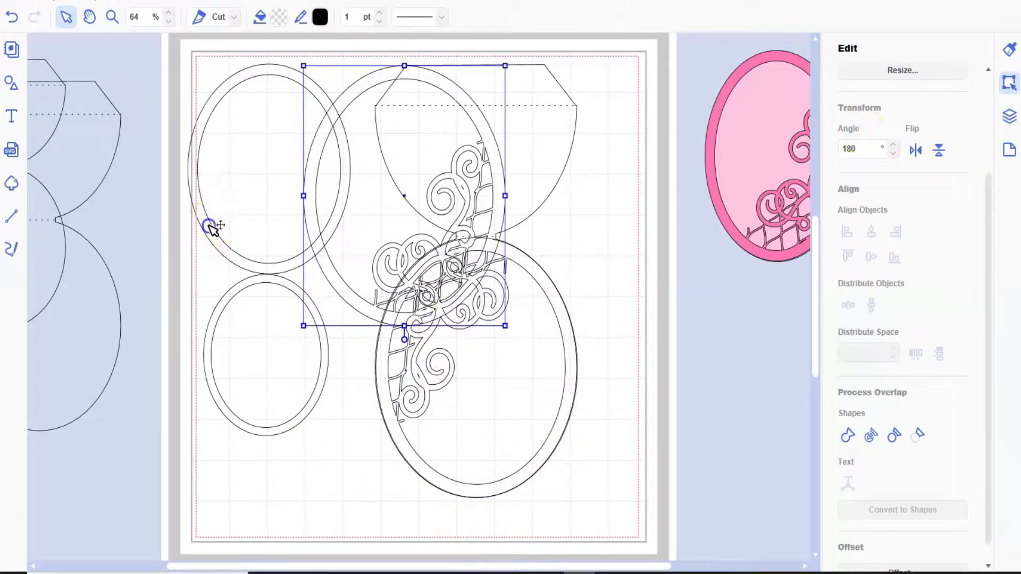
- Scale the rotated frame copy proportionally to the medium ring's 4.29" width and move it to the page's lower right edge
{"action": "left_click", "coordinate": [210, 226]}
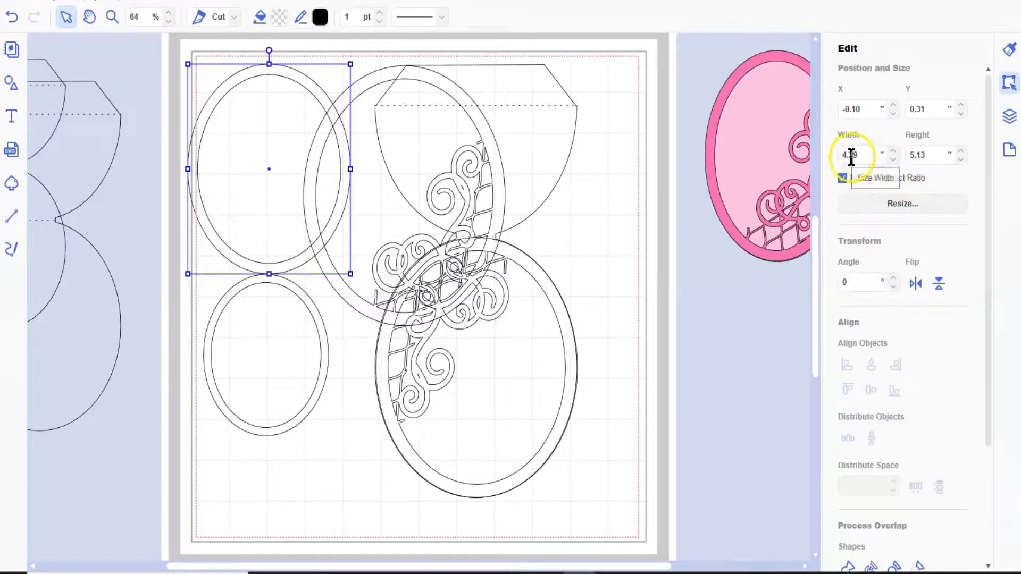
{"action": "left_click", "coordinate": [390, 78]}
{"action": "double_click", "coordinate": [845, 154]}
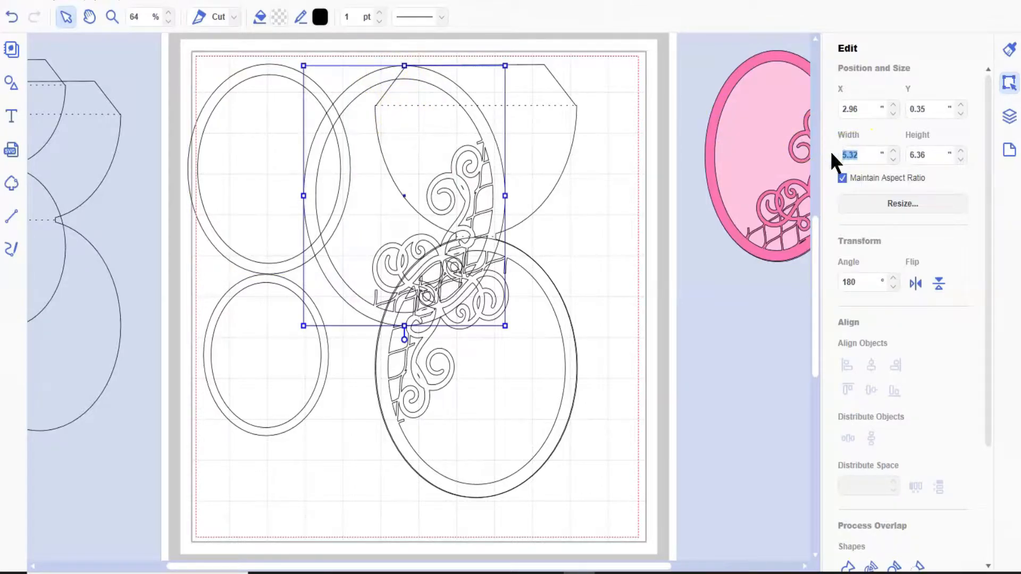
{"action": "type", "text": "4.29"}
{"action": "key", "text": "Return"}
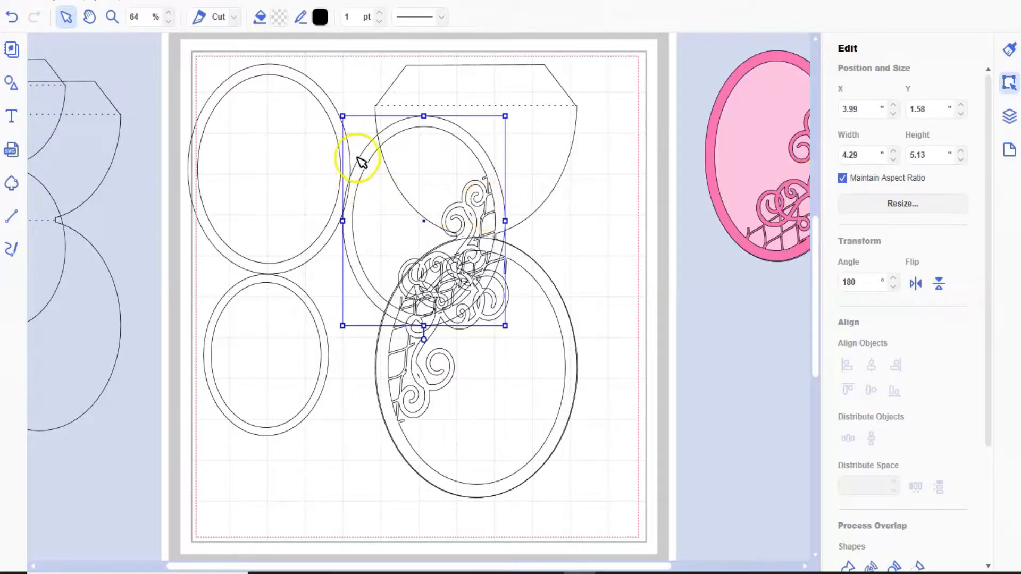
{"action": "left_click_drag", "start_coordinate": [365, 154], "coordinate": [212, 102]}
{"action": "left_click_drag", "start_coordinate": [212, 101], "coordinate": [567, 346]}
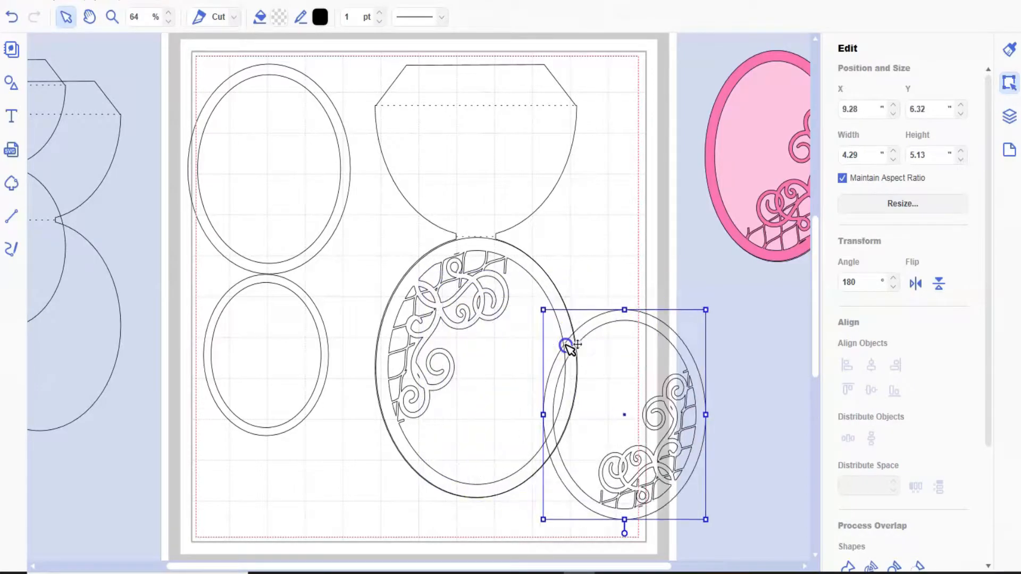
- Separate the pink sample frames beside the mat, pulling the smaller latticed ring off its oval and the larger one off the word pieces
{"action": "left_click", "coordinate": [758, 246]}
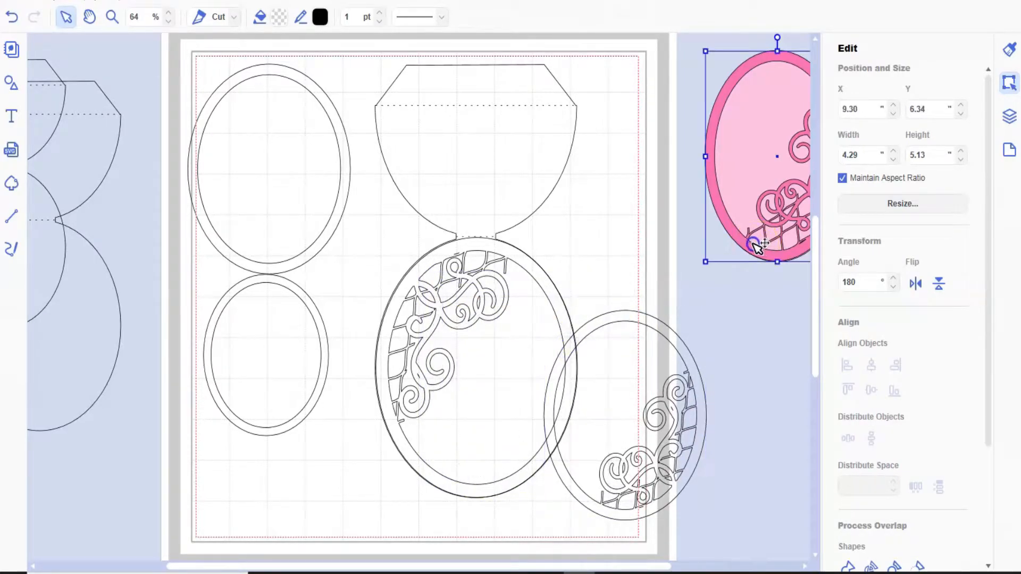
{"action": "left_click_drag", "start_coordinate": [433, 564], "coordinate": [553, 565]}
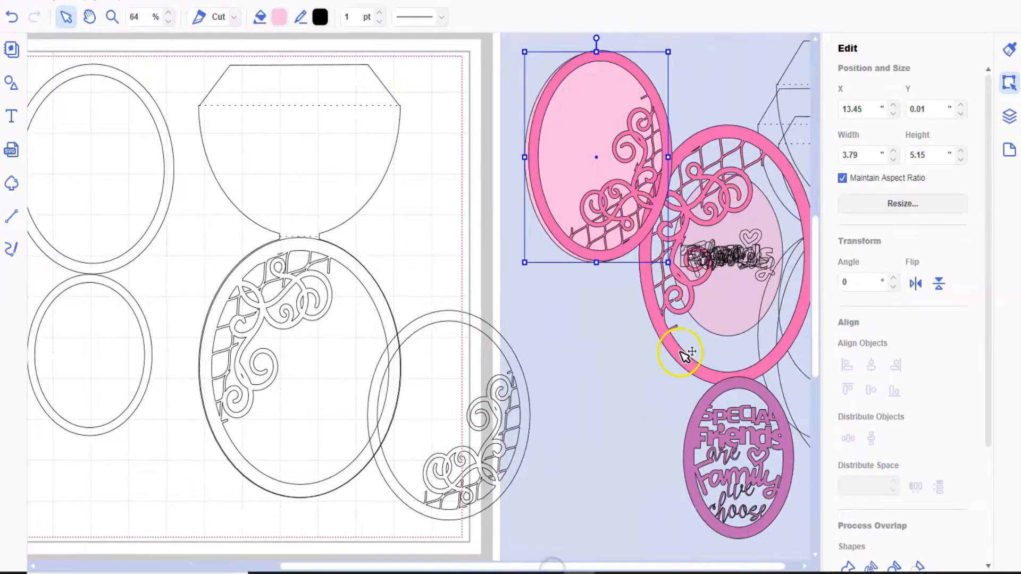
{"action": "left_click_drag", "start_coordinate": [672, 350], "coordinate": [429, 258]}
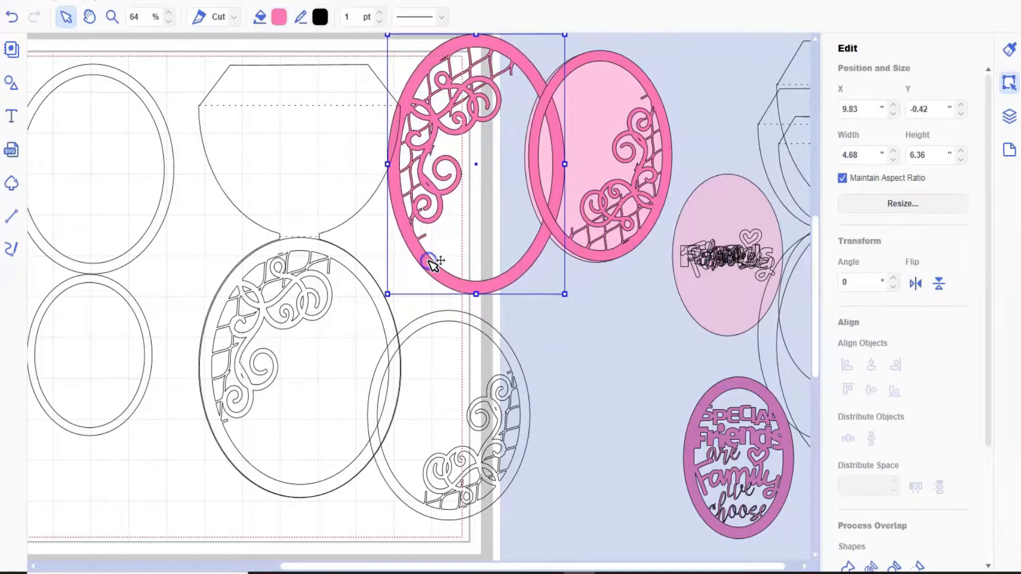
{"action": "left_click", "coordinate": [597, 256]}
{"action": "left_click_drag", "start_coordinate": [581, 320], "coordinate": [573, 340]}
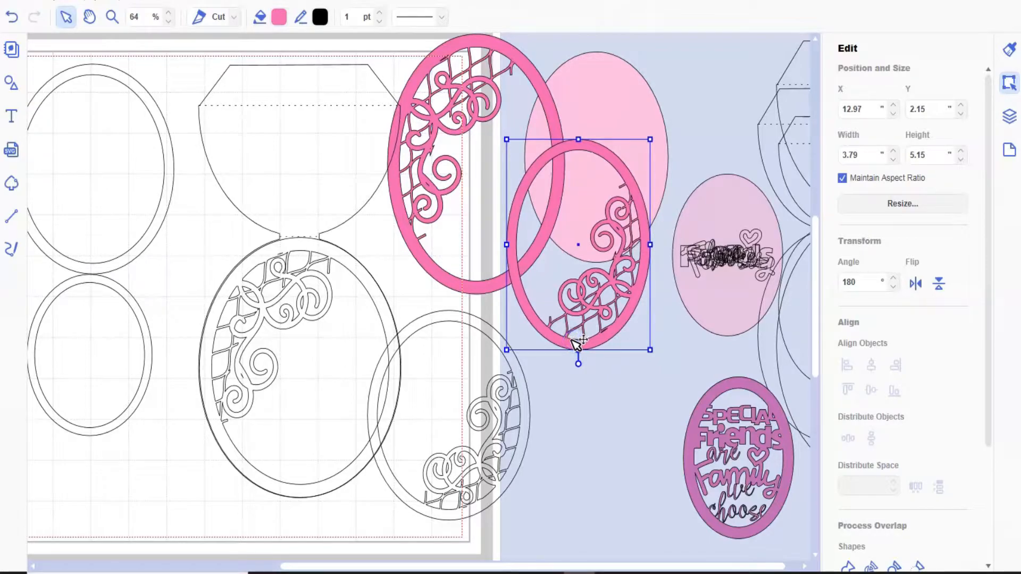
{"action": "left_click", "coordinate": [485, 282]}
{"action": "left_click_drag", "start_coordinate": [543, 280], "coordinate": [667, 285]}
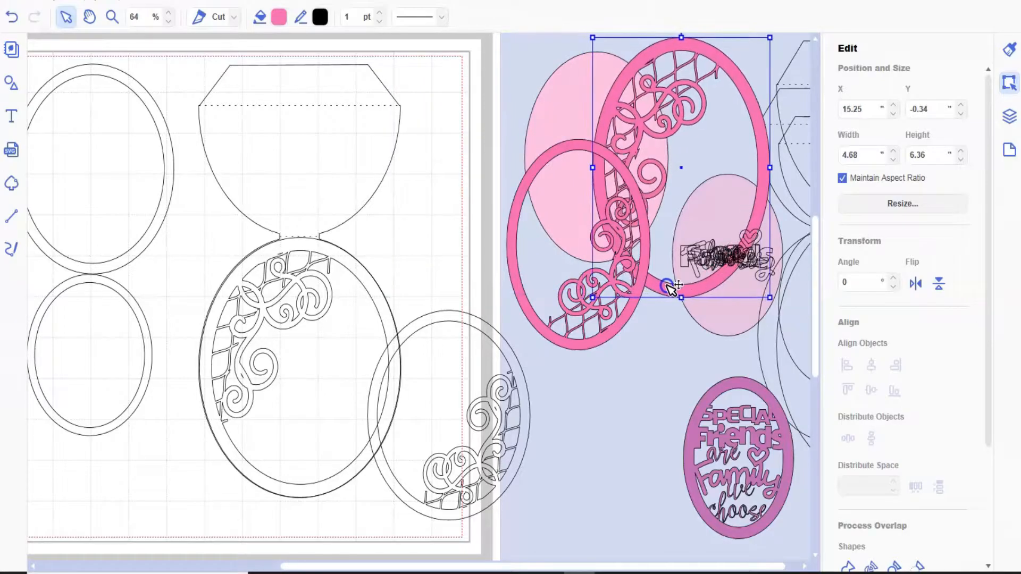
- Move the small ring frame down and slightly left to the page's lower left corner, about X -0.35", Y 7.64"
{"action": "scroll", "coordinate": [205, 394], "scroll_direction": "up", "scroll_amount": 2}
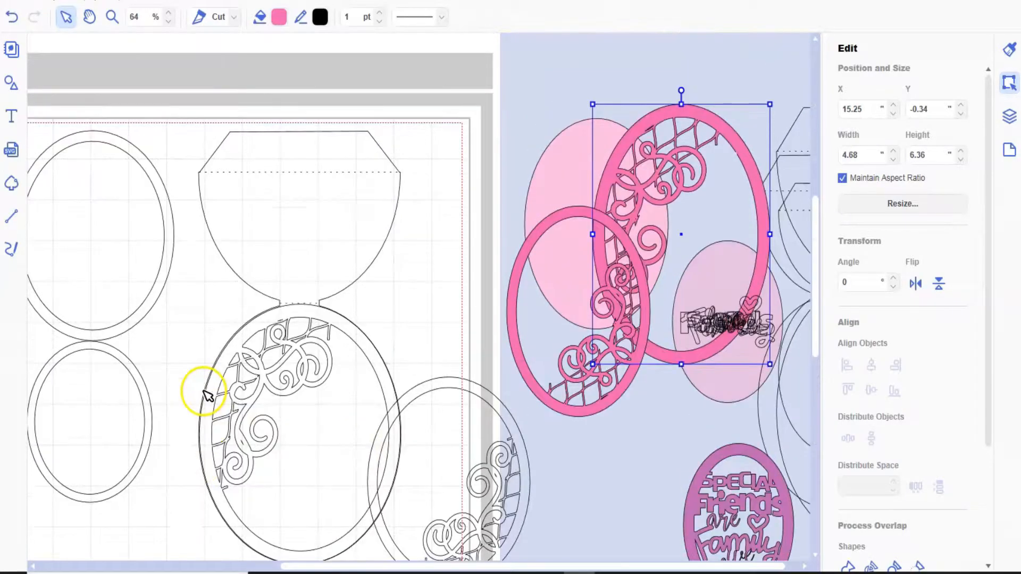
{"action": "scroll", "coordinate": [205, 393], "scroll_direction": "down", "scroll_amount": 4}
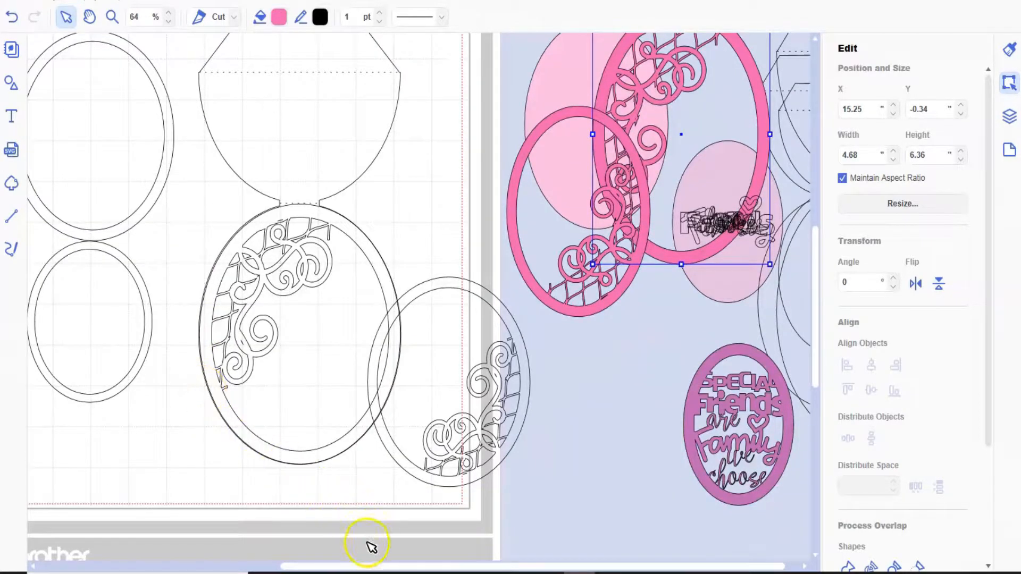
{"action": "left_click_drag", "start_coordinate": [381, 568], "coordinate": [151, 547]}
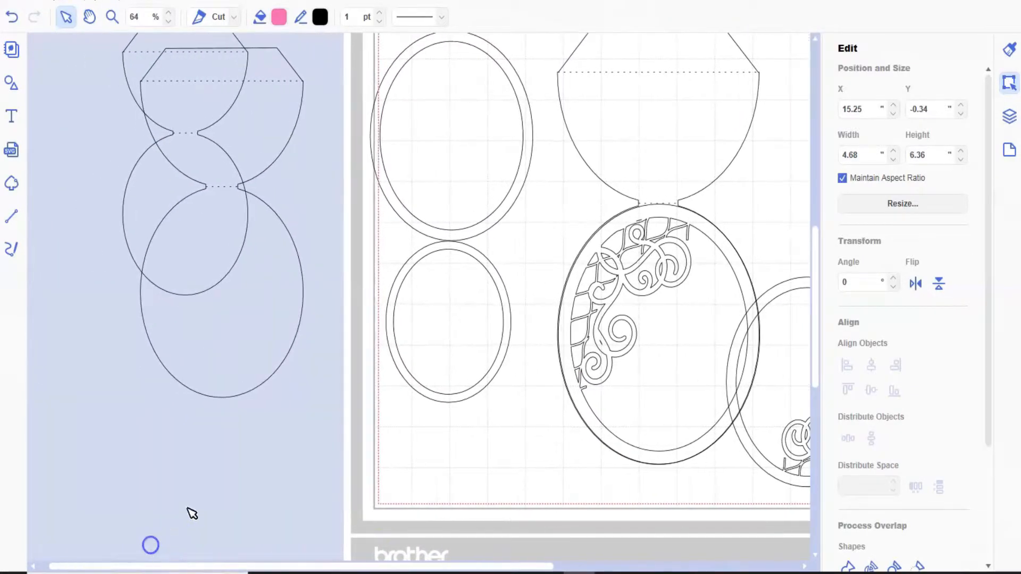
{"action": "left_click", "coordinate": [424, 255]}
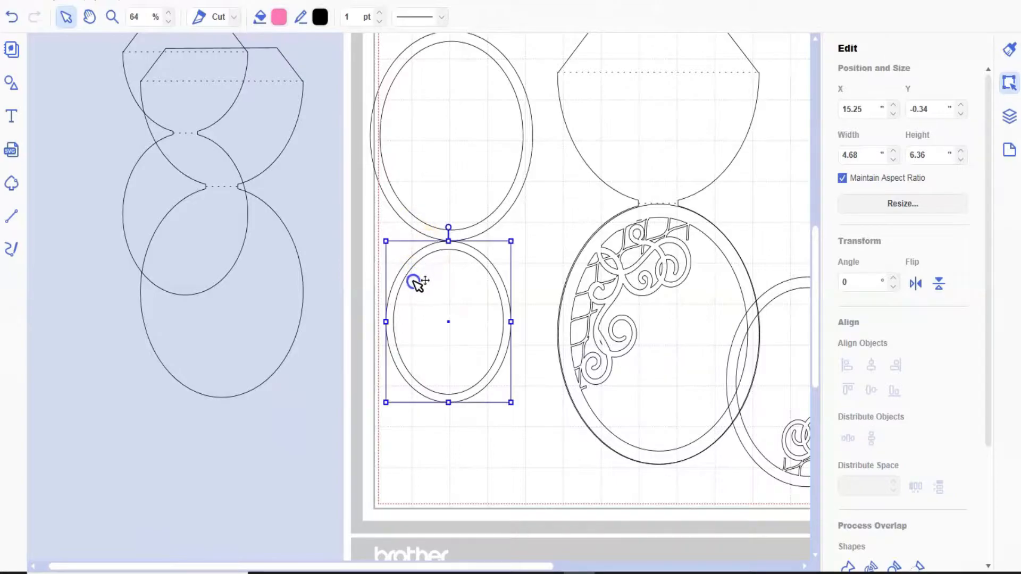
{"action": "left_click_drag", "start_coordinate": [405, 323], "coordinate": [402, 343]}
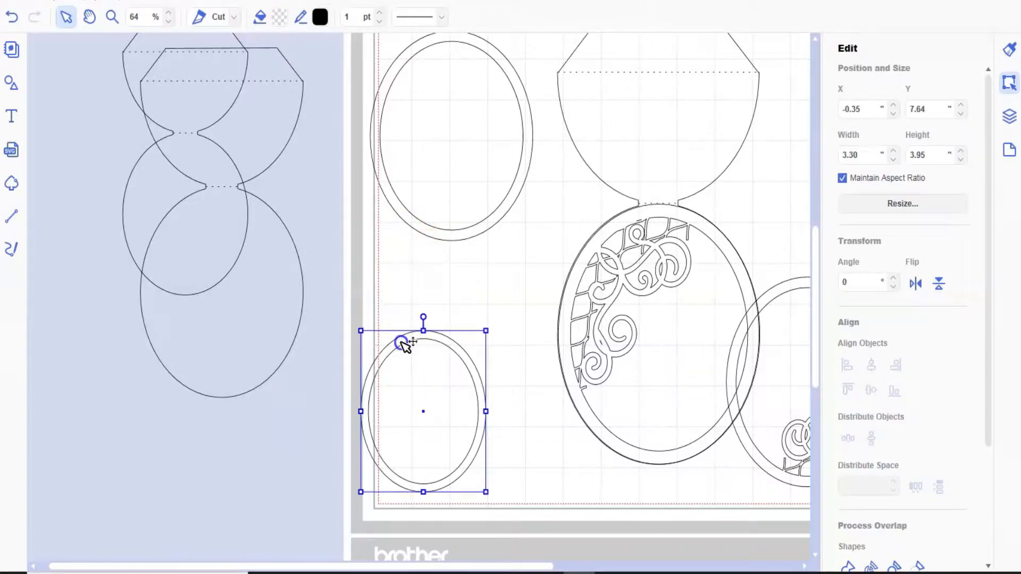
- Insert the "Family" word shape from the built-in Words shapes onto the page
{"action": "left_click", "coordinate": [10, 84]}
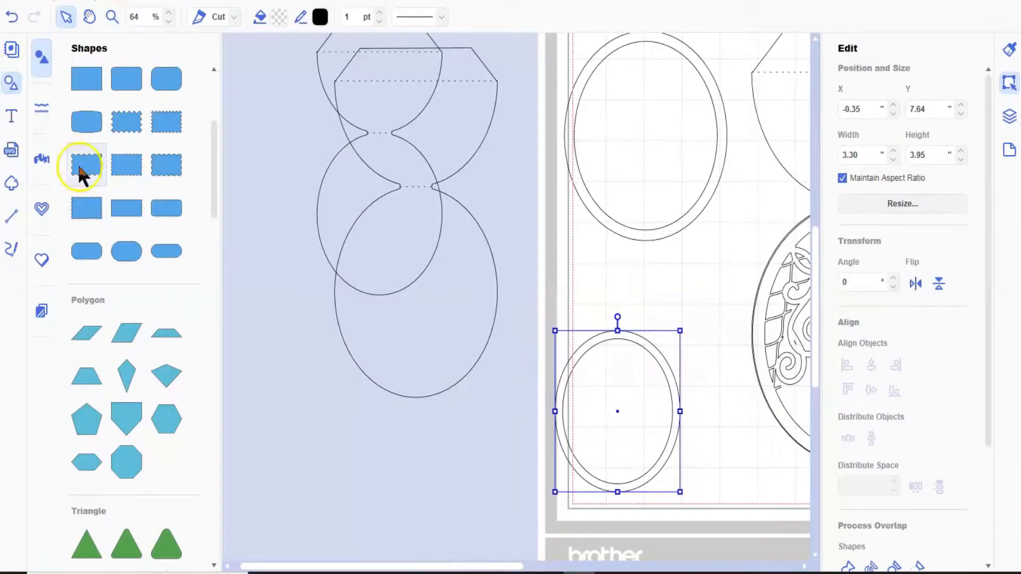
{"action": "left_click", "coordinate": [44, 156]}
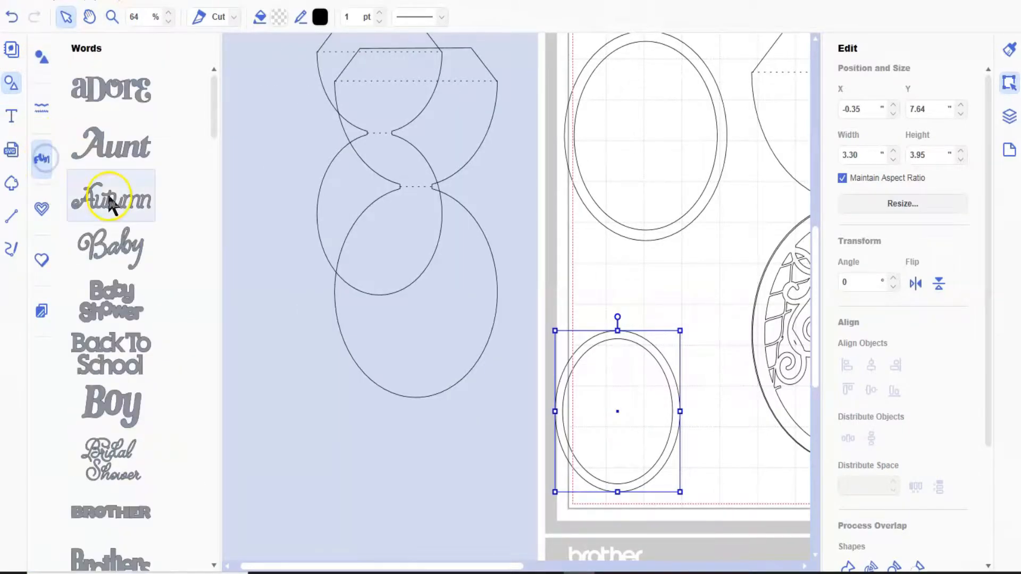
{"action": "scroll", "coordinate": [110, 205], "scroll_direction": "down", "scroll_amount": 5}
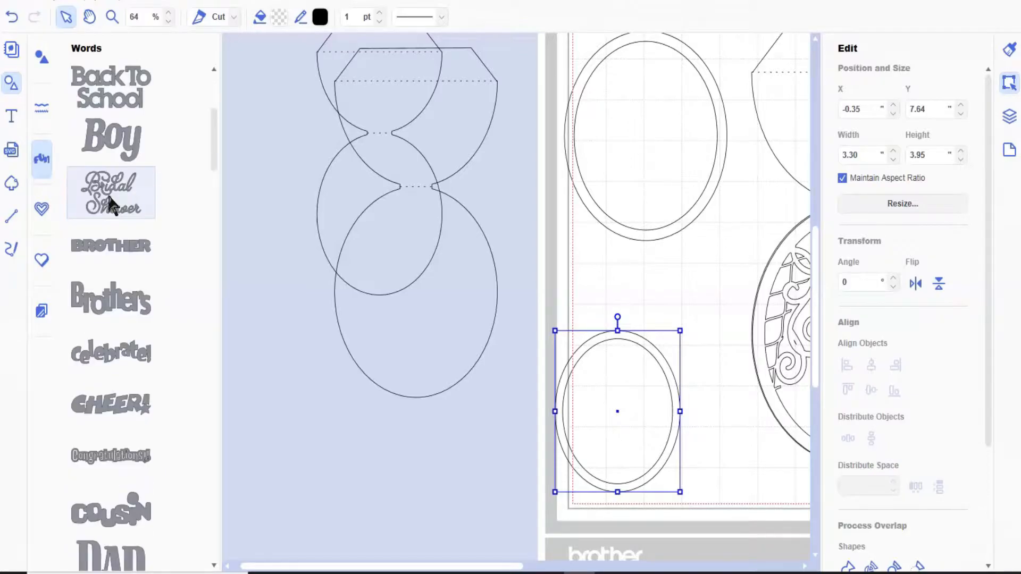
{"action": "scroll", "coordinate": [109, 198], "scroll_direction": "down", "scroll_amount": 8}
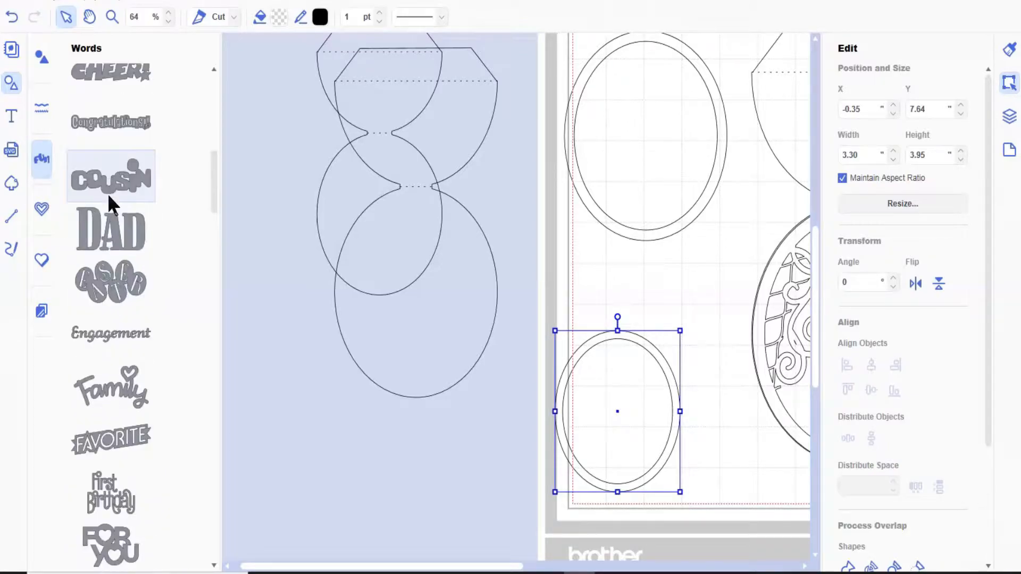
{"action": "left_click", "coordinate": [128, 288]}
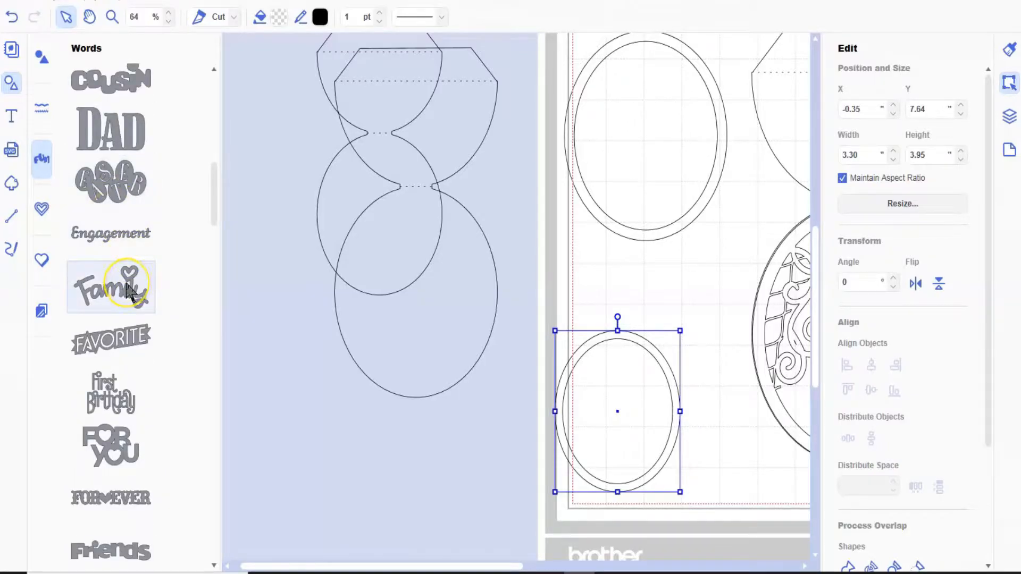
{"action": "left_click", "coordinate": [128, 287]}
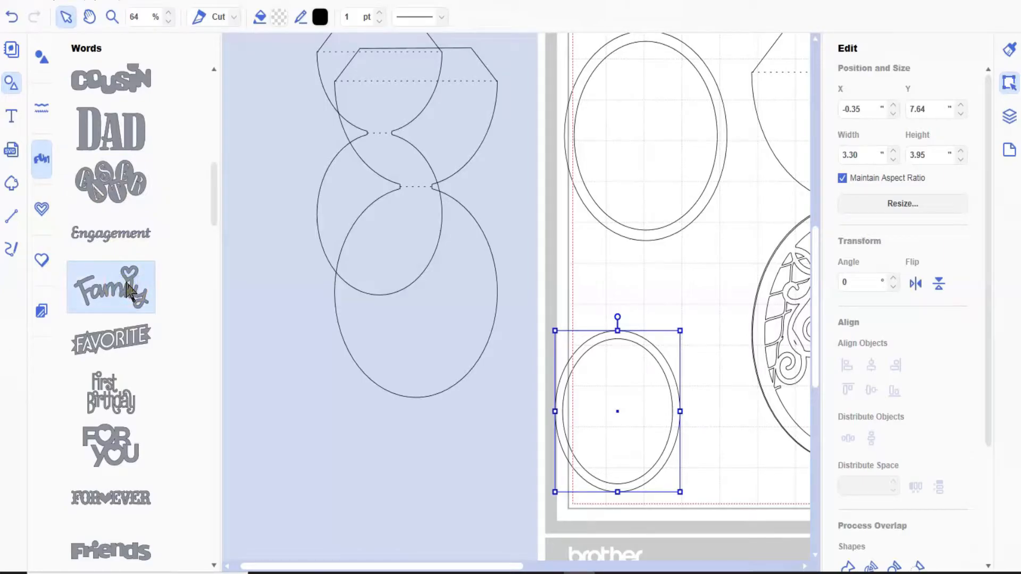
- Insert the "Friends" word shape from the same Words collection onto the page
{"action": "scroll", "coordinate": [126, 282], "scroll_direction": "down", "scroll_amount": 1}
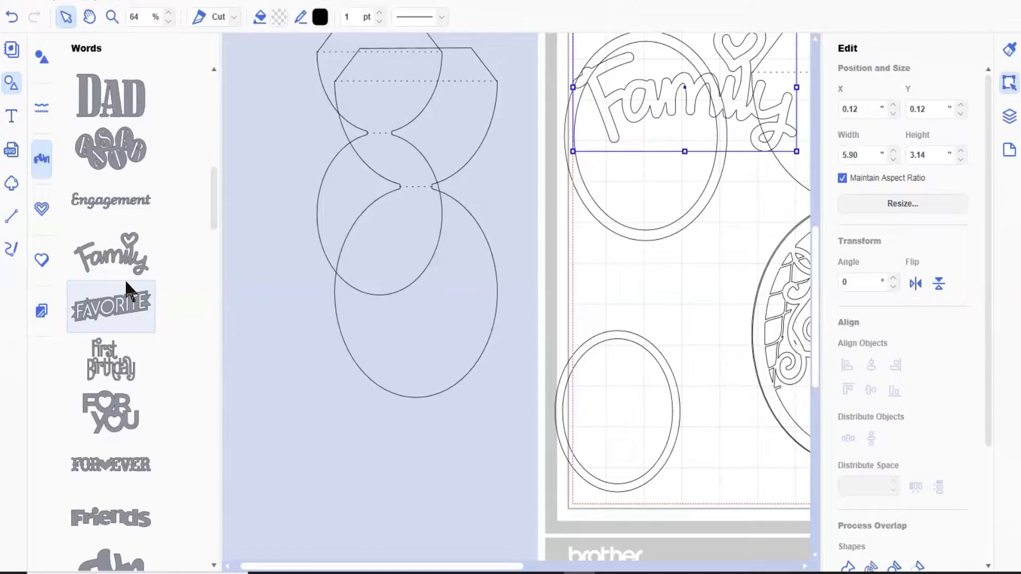
{"action": "scroll", "coordinate": [126, 280], "scroll_direction": "down", "scroll_amount": 2}
{"action": "left_click", "coordinate": [145, 461]}
{"action": "left_click", "coordinate": [136, 456]}
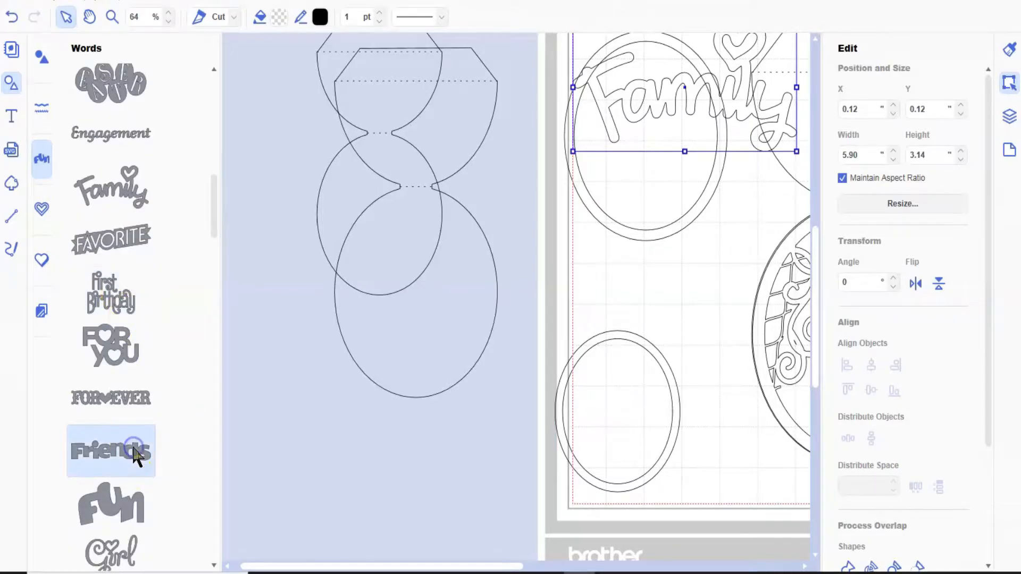
{"action": "left_click", "coordinate": [135, 334]}
{"action": "scroll", "coordinate": [135, 332], "scroll_direction": "down", "scroll_amount": 2}
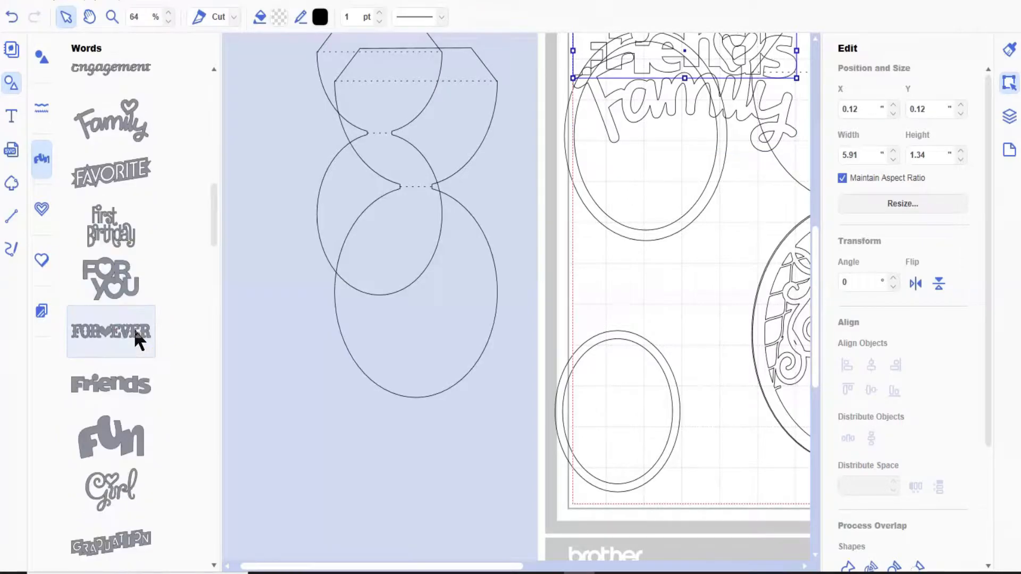
- Insert the "Special" word shape from the built-in Words collection onto the page
{"action": "scroll", "coordinate": [136, 340], "scroll_direction": "down", "scroll_amount": 2}
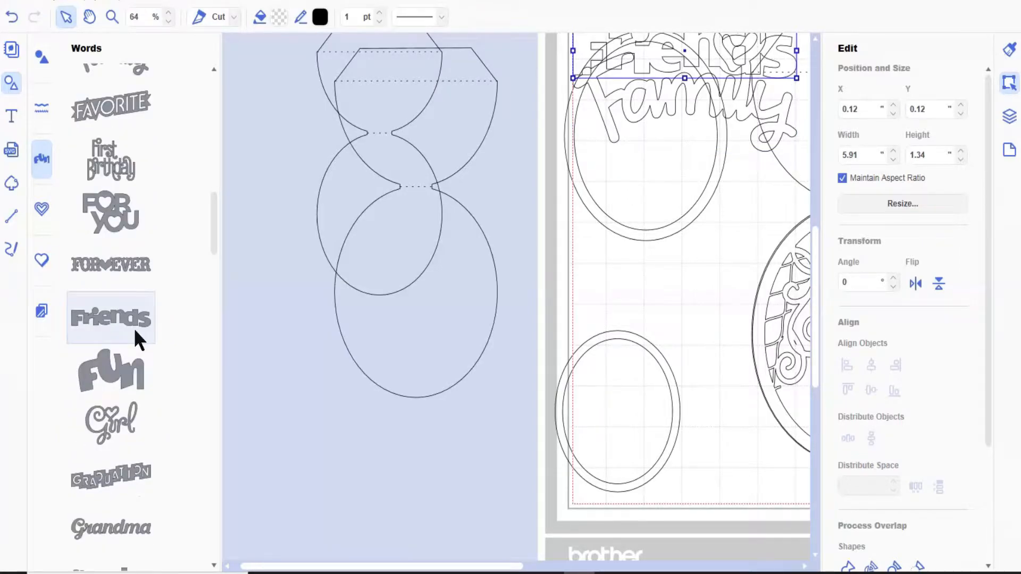
{"action": "scroll", "coordinate": [136, 339], "scroll_direction": "down", "scroll_amount": 4}
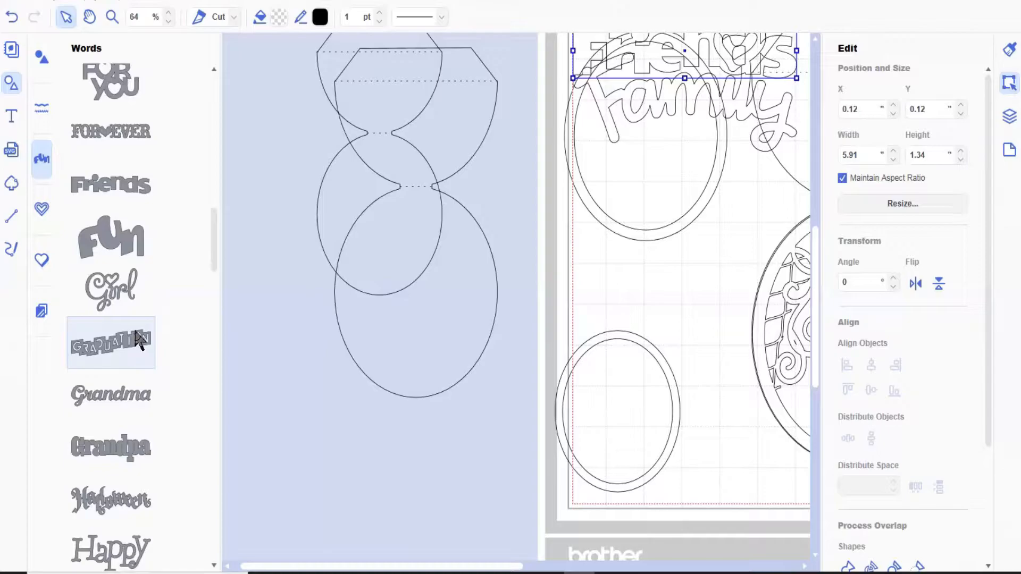
{"action": "scroll", "coordinate": [136, 333], "scroll_direction": "down", "scroll_amount": 20}
{"action": "scroll", "coordinate": [133, 328], "scroll_direction": "down", "scroll_amount": 11}
{"action": "scroll", "coordinate": [133, 327], "scroll_direction": "down", "scroll_amount": 5}
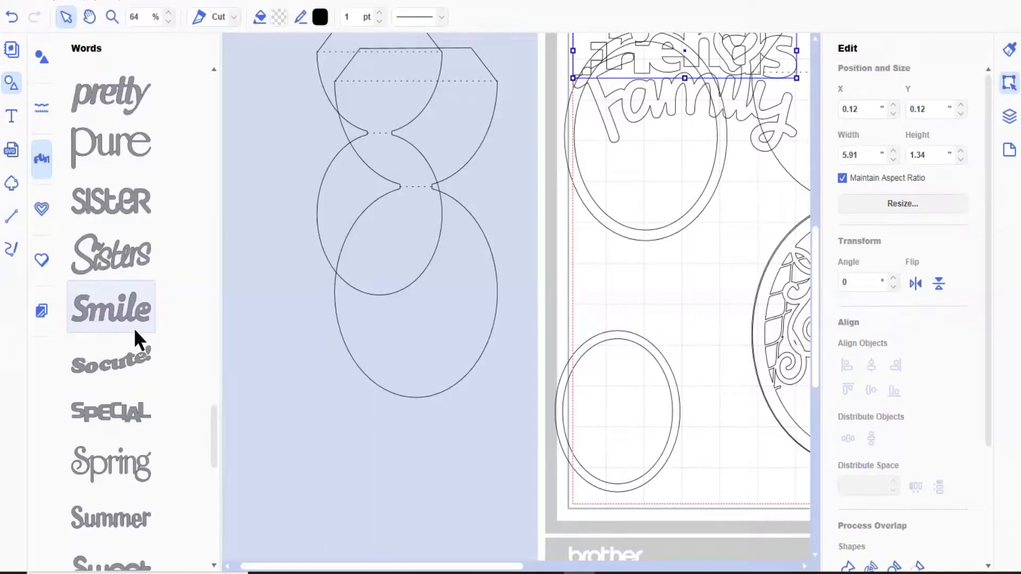
{"action": "scroll", "coordinate": [133, 327], "scroll_direction": "down", "scroll_amount": 5}
{"action": "scroll", "coordinate": [133, 327], "scroll_direction": "down", "scroll_amount": 2}
{"action": "scroll", "coordinate": [133, 328], "scroll_direction": "up", "scroll_amount": 1}
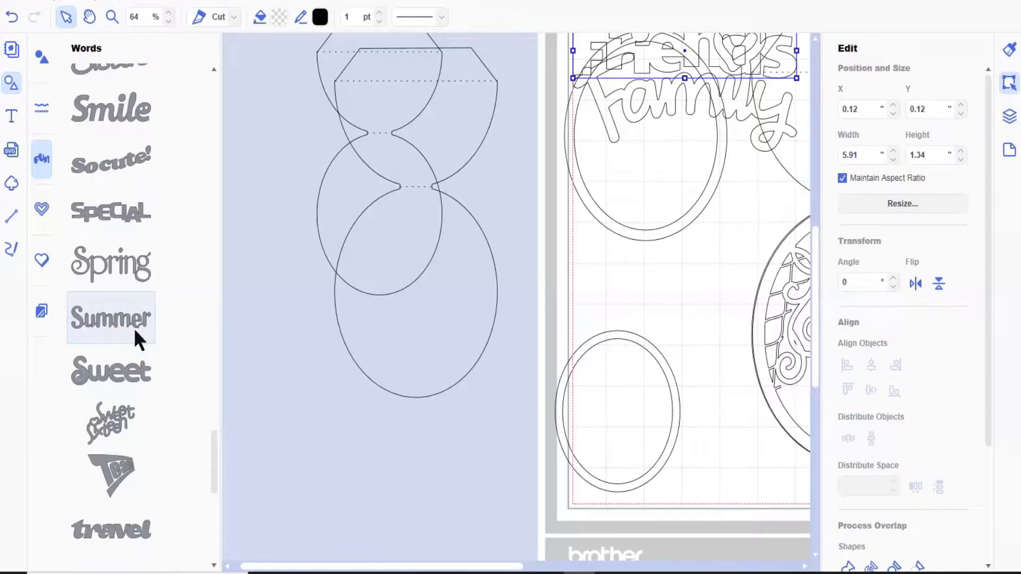
{"action": "left_click", "coordinate": [112, 212]}
{"action": "left_click", "coordinate": [9, 84]}
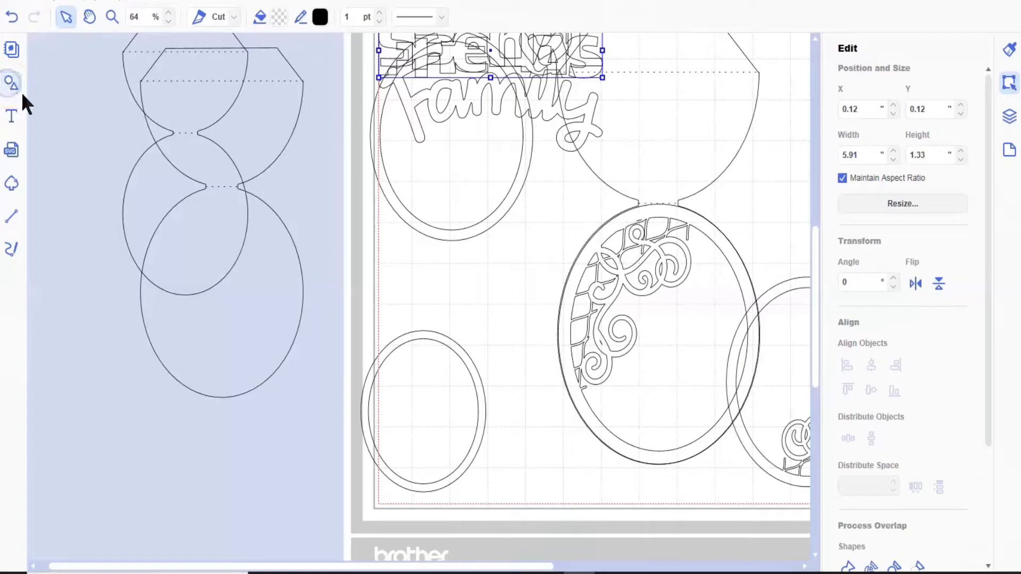
- Move the small ring up to about Y 6.93" and place "Special" across its upper part, shrunk to about 3.09" wide
{"action": "left_click", "coordinate": [437, 341]}
{"action": "left_click_drag", "start_coordinate": [439, 333], "coordinate": [441, 313]}
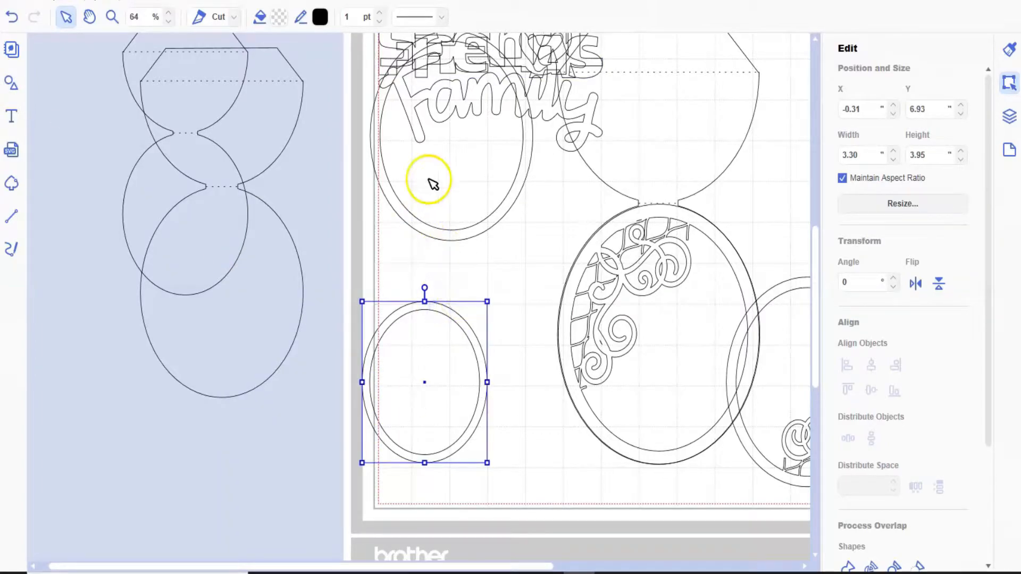
{"action": "left_click", "coordinate": [457, 51]}
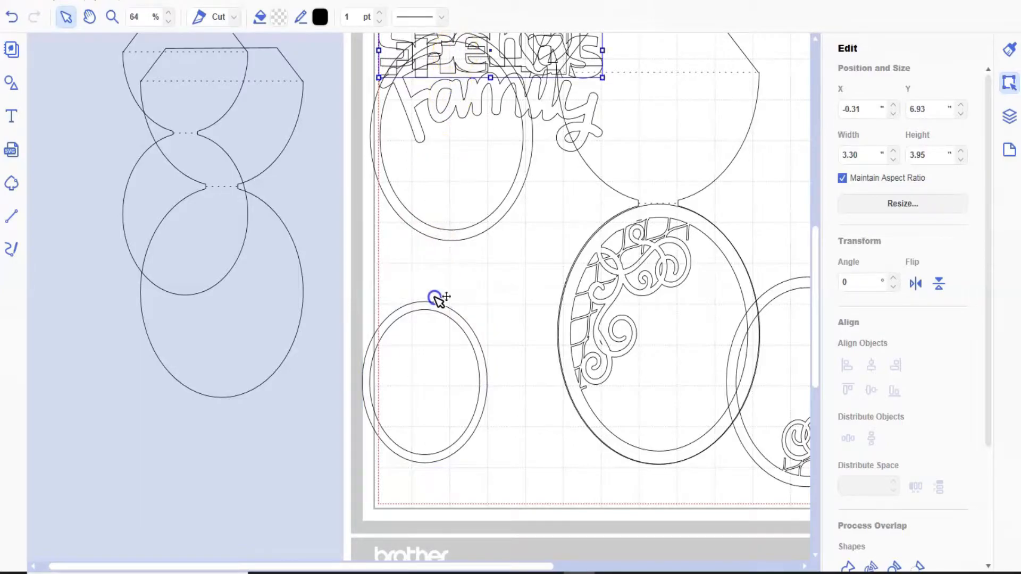
{"action": "left_click_drag", "start_coordinate": [439, 317], "coordinate": [420, 337]}
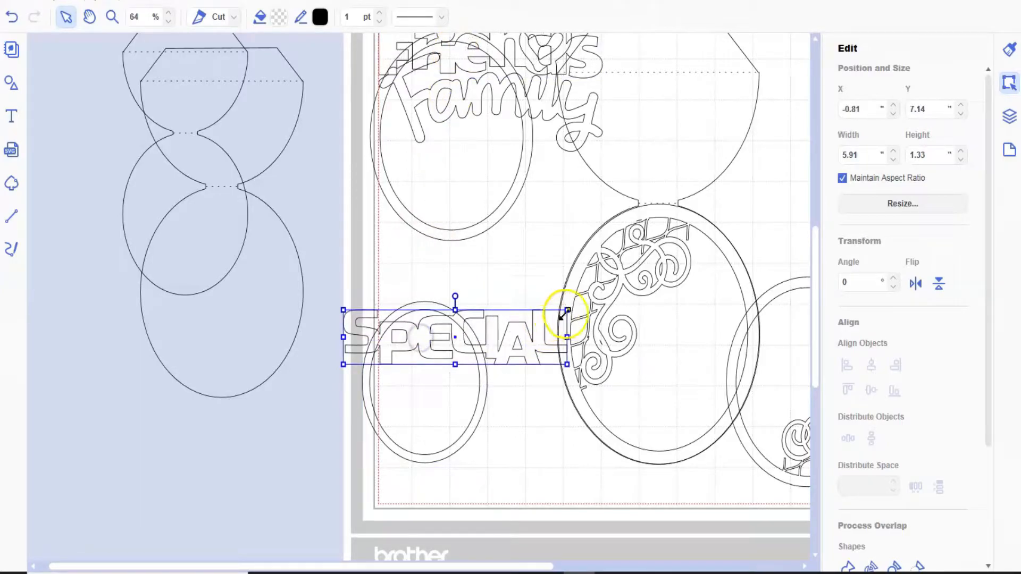
{"action": "left_click_drag", "start_coordinate": [567, 310], "coordinate": [431, 348]}
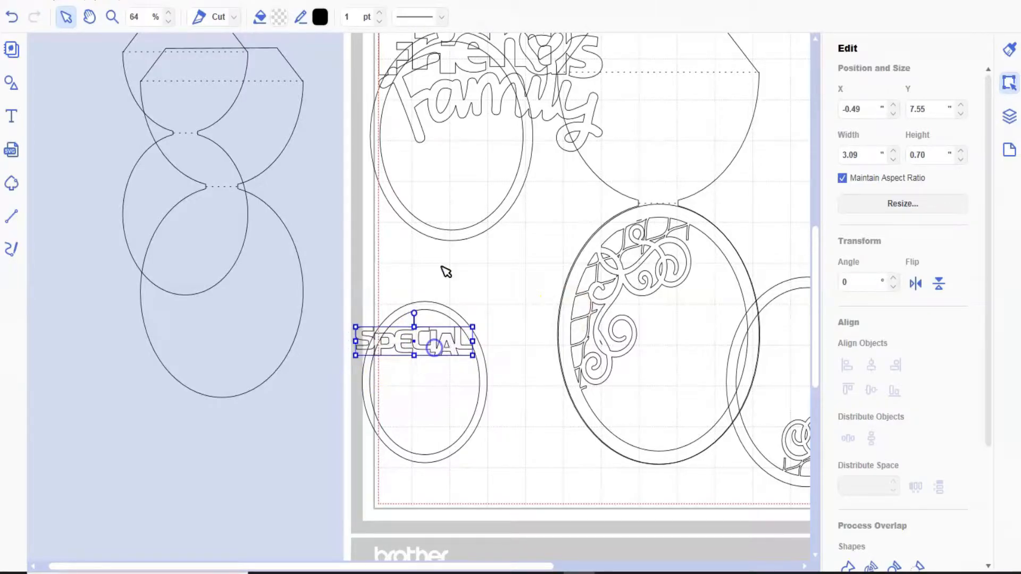
- Move the "Friends" word just above the small ring and the "Family" word over the ring's lower part
{"action": "left_click_drag", "start_coordinate": [457, 78], "coordinate": [387, 296]}
{"action": "left_click", "coordinate": [468, 107]}
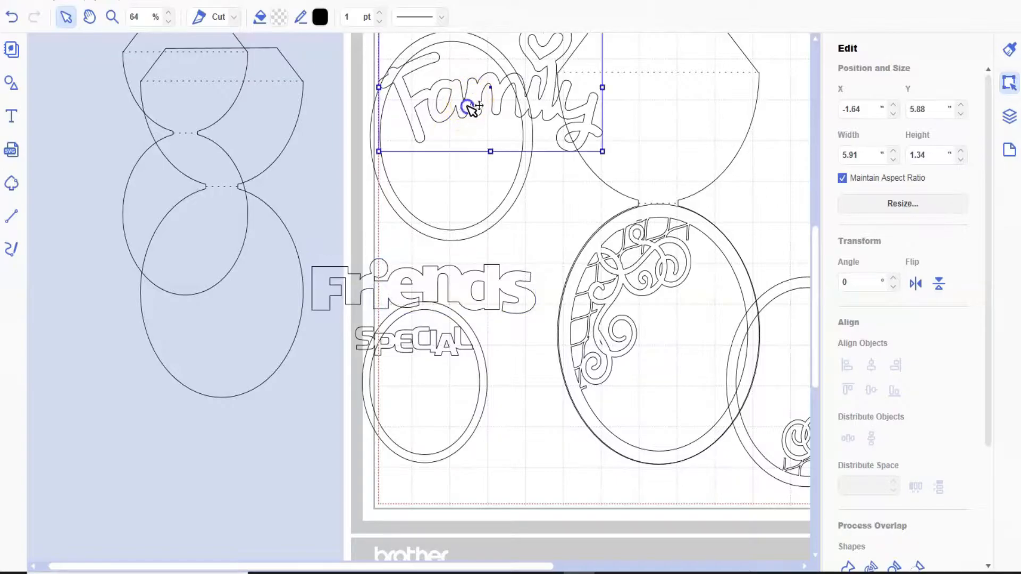
{"action": "left_click_drag", "start_coordinate": [427, 180], "coordinate": [356, 442]}
- Shrink "Special" to about 2.61" wide and center it across the ring's upper part, its ends overlapping the frame, about X 0.09", Y 7.53"
{"action": "left_click", "coordinate": [113, 16]}
{"action": "left_click_drag", "start_coordinate": [347, 257], "coordinate": [487, 472]}
{"action": "left_click_drag", "start_coordinate": [313, 139], "coordinate": [500, 416]}
{"action": "left_click", "coordinate": [63, 14]}
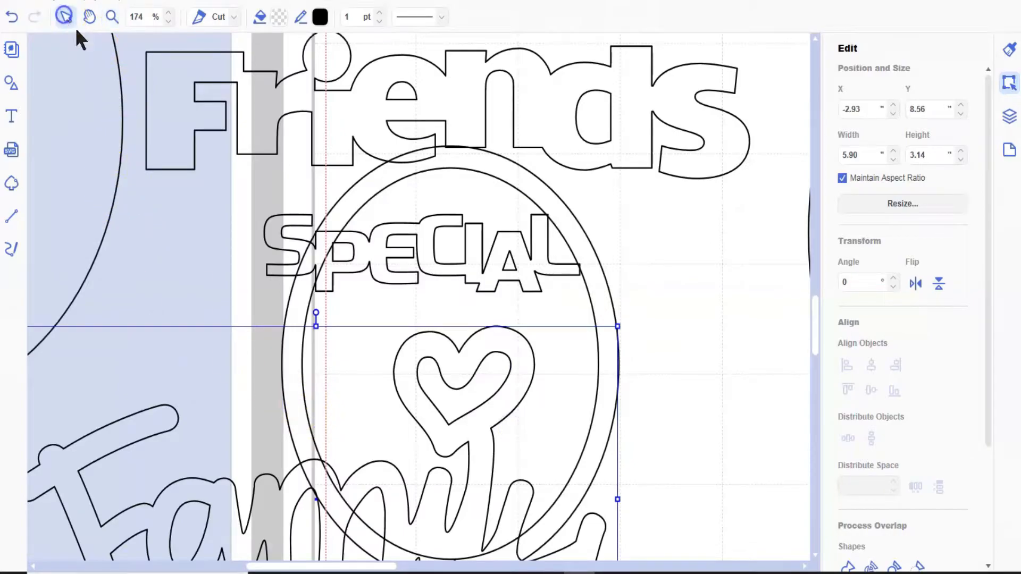
{"action": "left_click", "coordinate": [481, 276]}
{"action": "left_click_drag", "start_coordinate": [499, 274], "coordinate": [505, 266]}
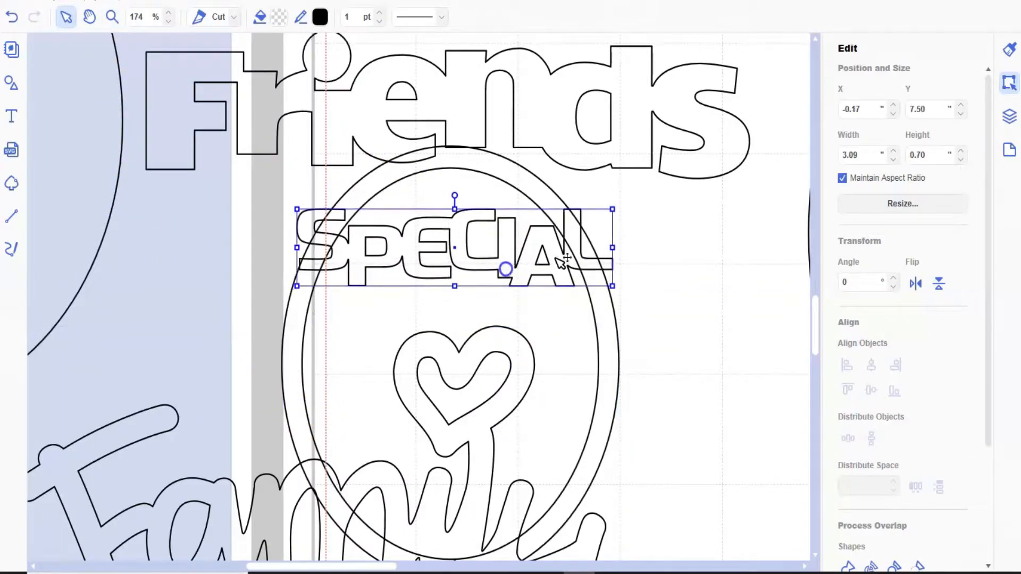
{"action": "left_click_drag", "start_coordinate": [613, 210], "coordinate": [578, 217]}
{"action": "left_click_drag", "start_coordinate": [510, 272], "coordinate": [521, 268]}
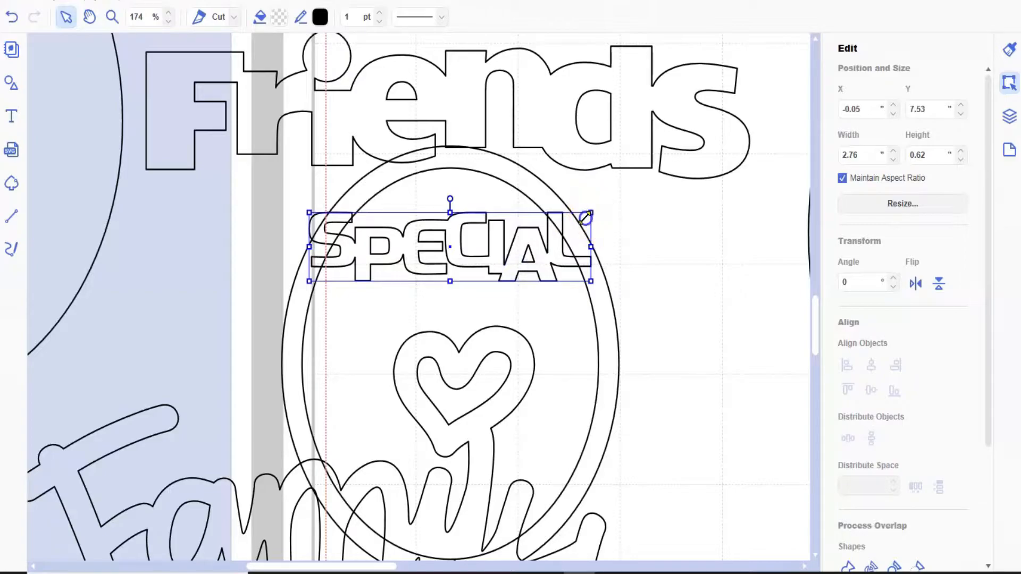
{"action": "left_click_drag", "start_coordinate": [590, 213], "coordinate": [584, 217]}
{"action": "left_click_drag", "start_coordinate": [546, 259], "coordinate": [553, 255]}
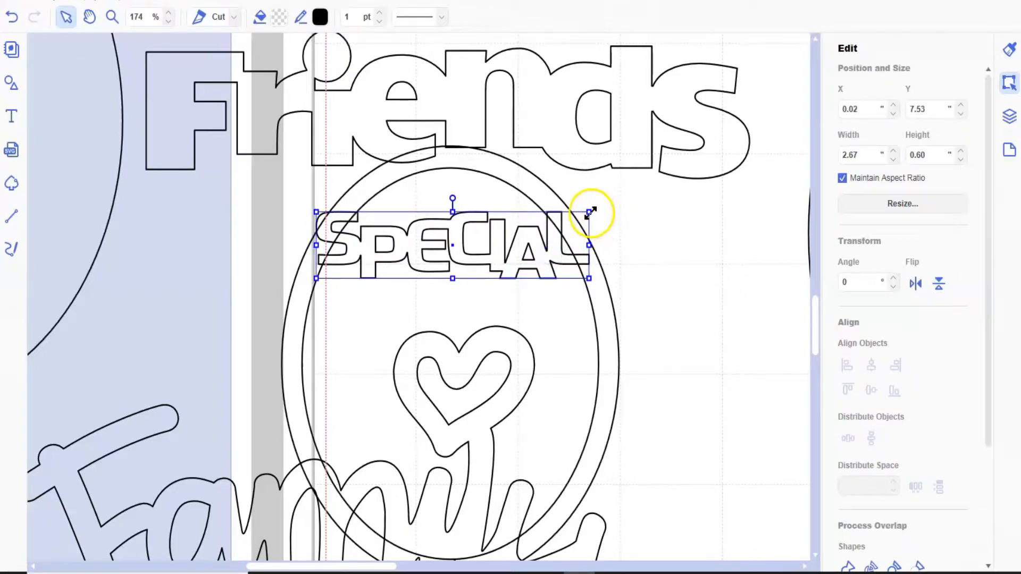
{"action": "left_click_drag", "start_coordinate": [588, 212], "coordinate": [583, 215]}
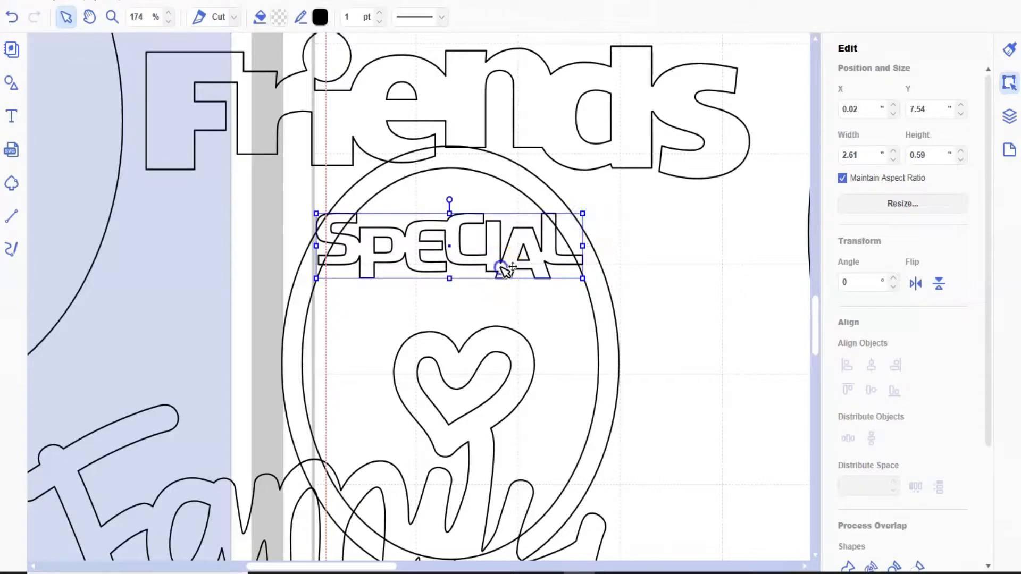
{"action": "left_click_drag", "start_coordinate": [507, 269], "coordinate": [511, 268]}
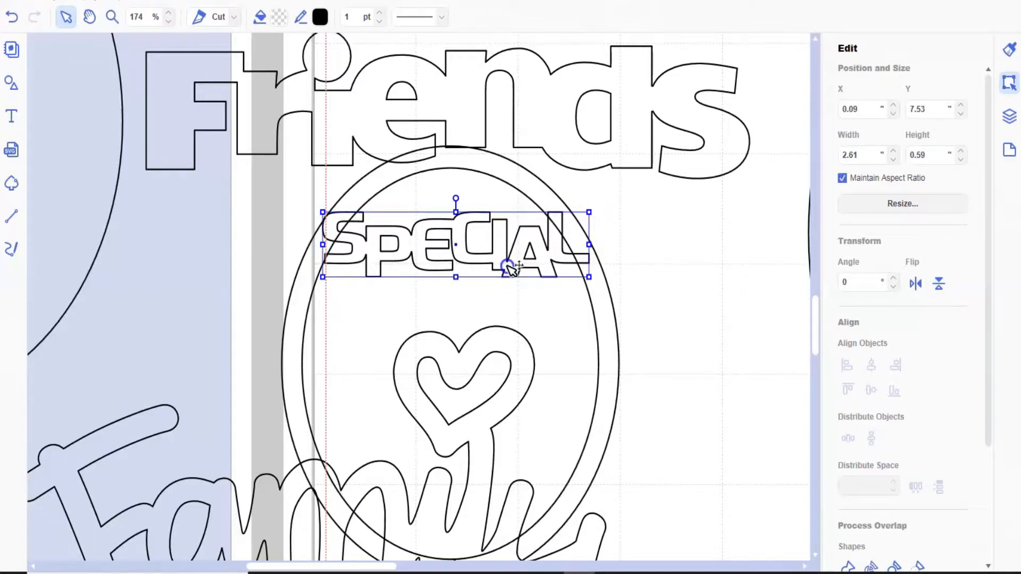
- Scale "Friends" down to about 3.10" wide and place it directly below "Special" so it touches both sides of the ring
{"action": "left_click", "coordinate": [405, 99]}
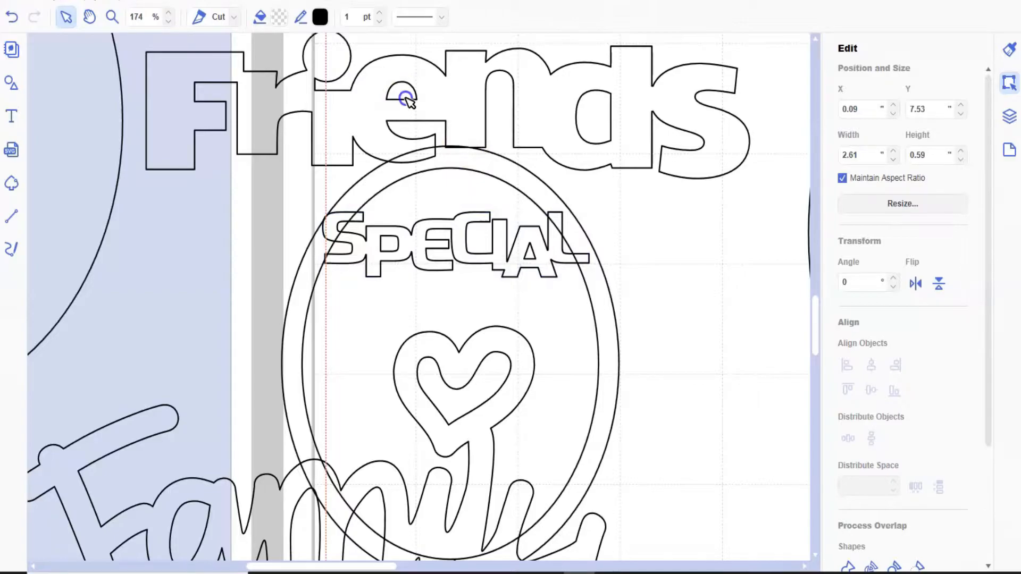
{"action": "left_click", "coordinate": [405, 109]}
{"action": "left_click_drag", "start_coordinate": [449, 88], "coordinate": [462, 294]}
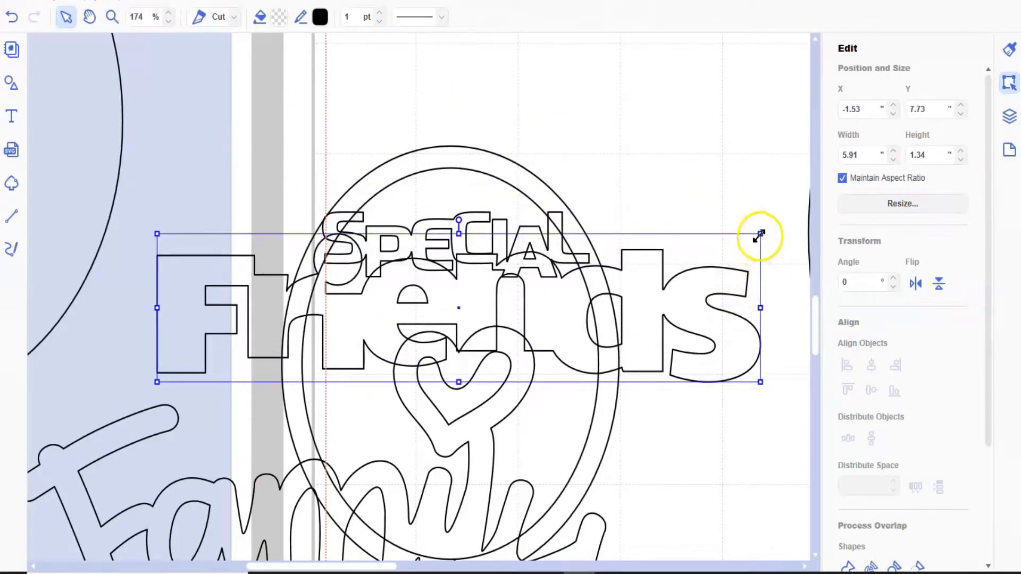
{"action": "left_click_drag", "start_coordinate": [761, 234], "coordinate": [471, 318]}
{"action": "left_click_drag", "start_coordinate": [367, 352], "coordinate": [517, 324]}
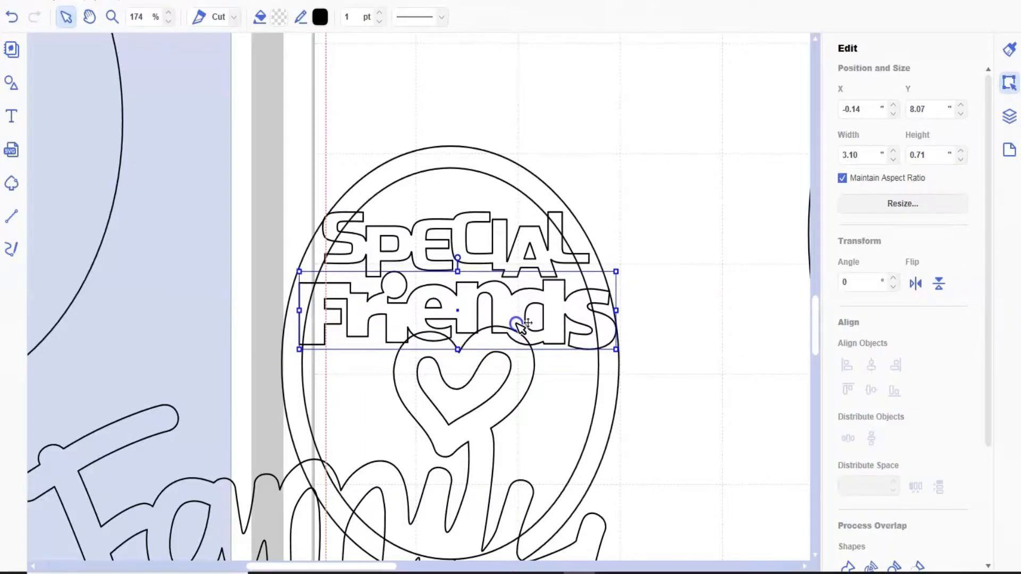
- Scale "Family" down to about 3.06" wide and position it across the lower part of the ring, about X -0.20", Y 8.94"
{"action": "left_click", "coordinate": [481, 502]}
{"action": "left_click_drag", "start_coordinate": [581, 410], "coordinate": [515, 388]}
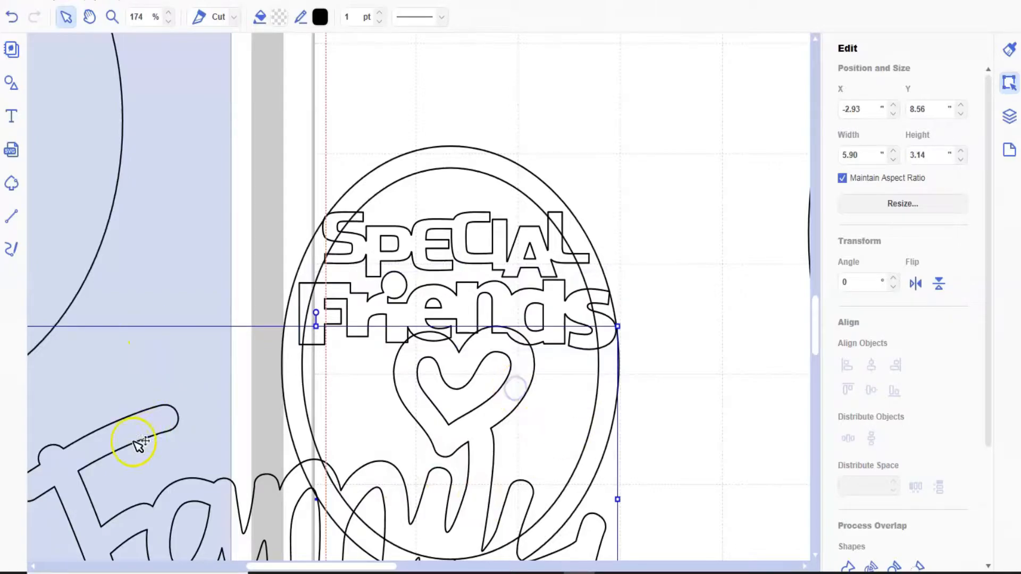
{"action": "left_click_drag", "start_coordinate": [136, 435], "coordinate": [345, 449]}
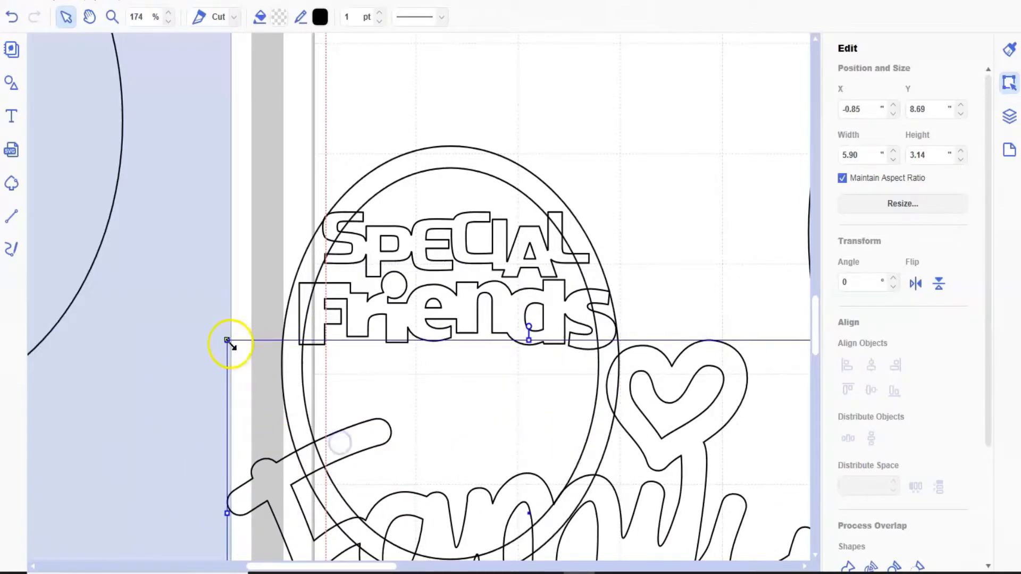
{"action": "left_click_drag", "start_coordinate": [235, 349], "coordinate": [518, 509]}
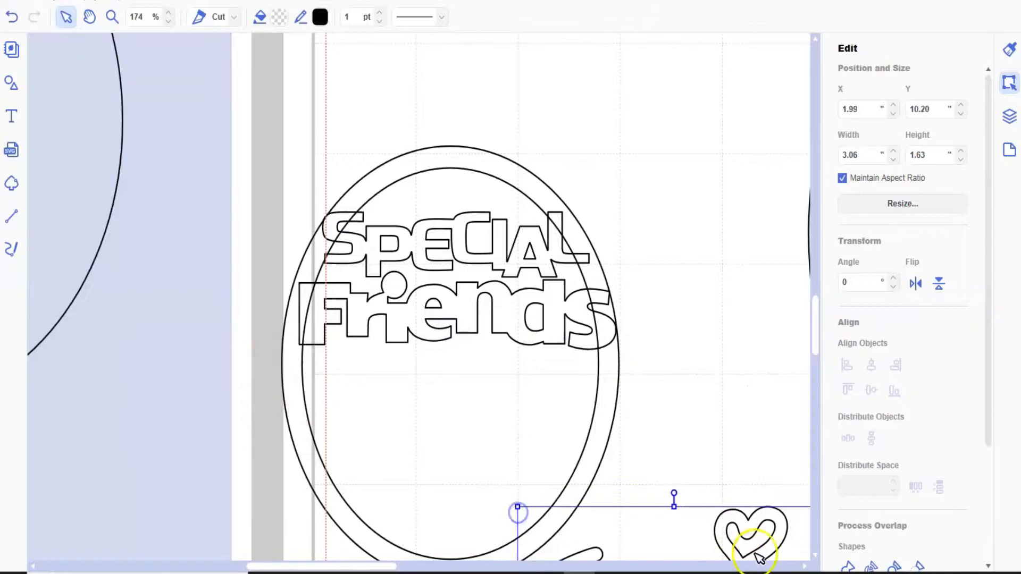
{"action": "left_click_drag", "start_coordinate": [756, 525], "coordinate": [533, 389]}
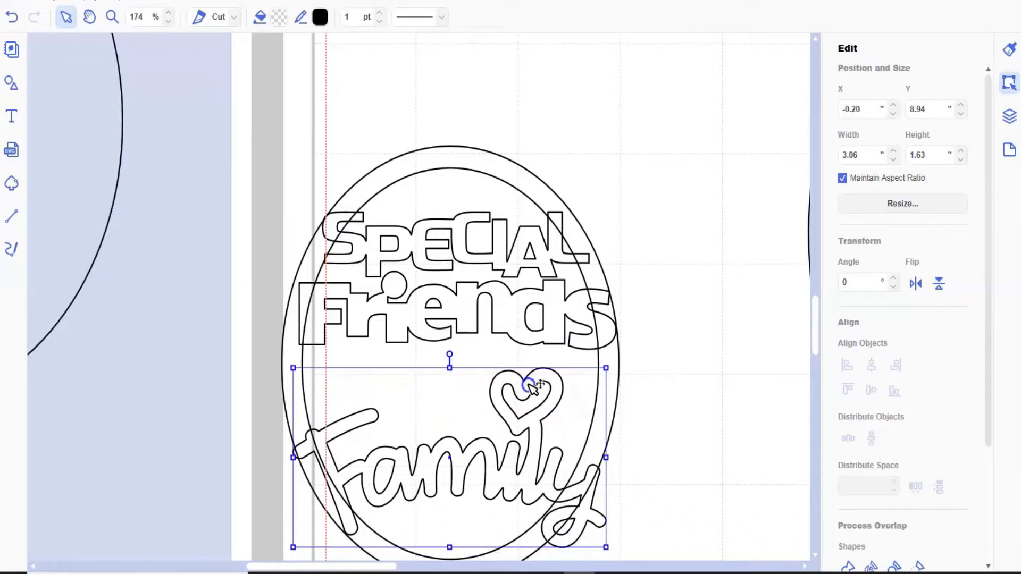
- Stretch "Friends" vertically to about 0.78" high and nudge it slightly left to about X -0.17", Y 8.06"
{"action": "left_click", "coordinate": [520, 321]}
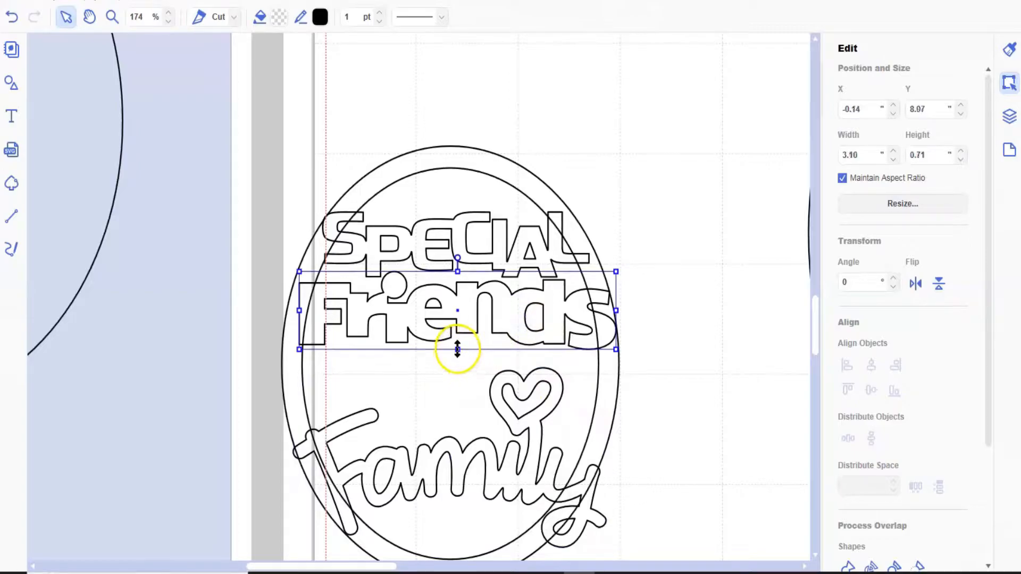
{"action": "left_click_drag", "start_coordinate": [457, 354], "coordinate": [459, 358]}
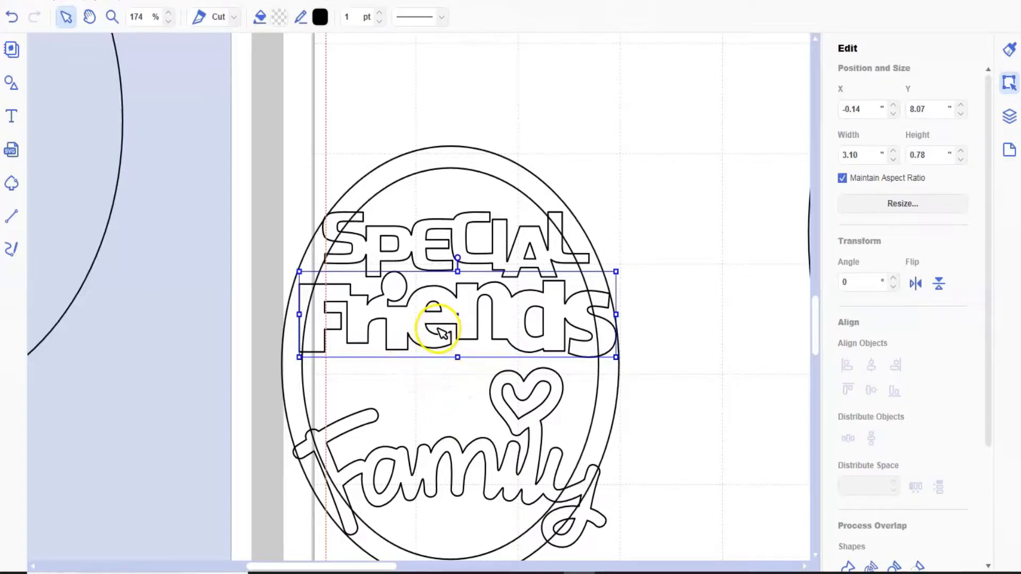
{"action": "left_click_drag", "start_coordinate": [429, 333], "coordinate": [426, 331]}
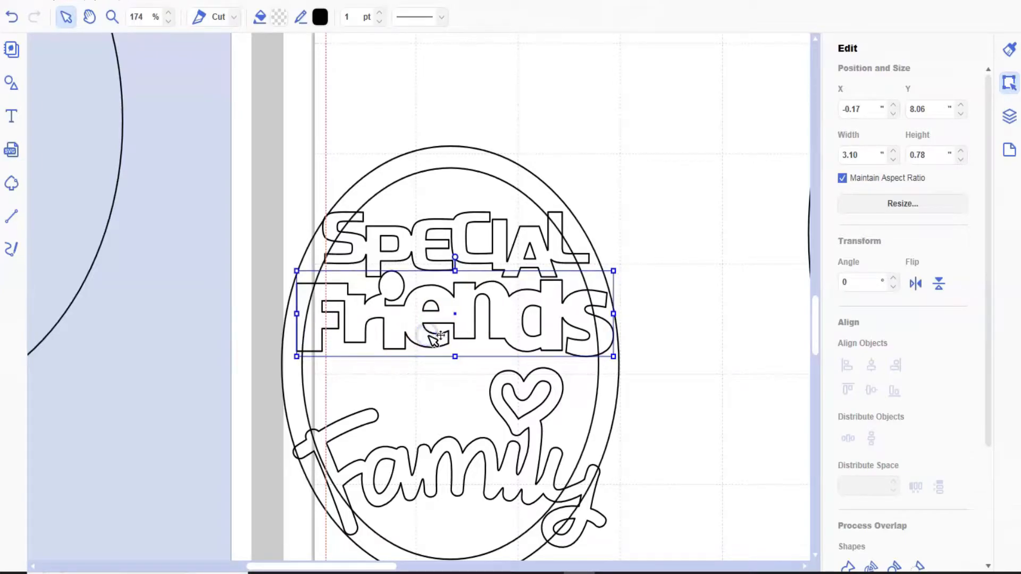
- Add the text "are" in the script font beside the ring's upper edge and select it
{"action": "left_click", "coordinate": [12, 114]}
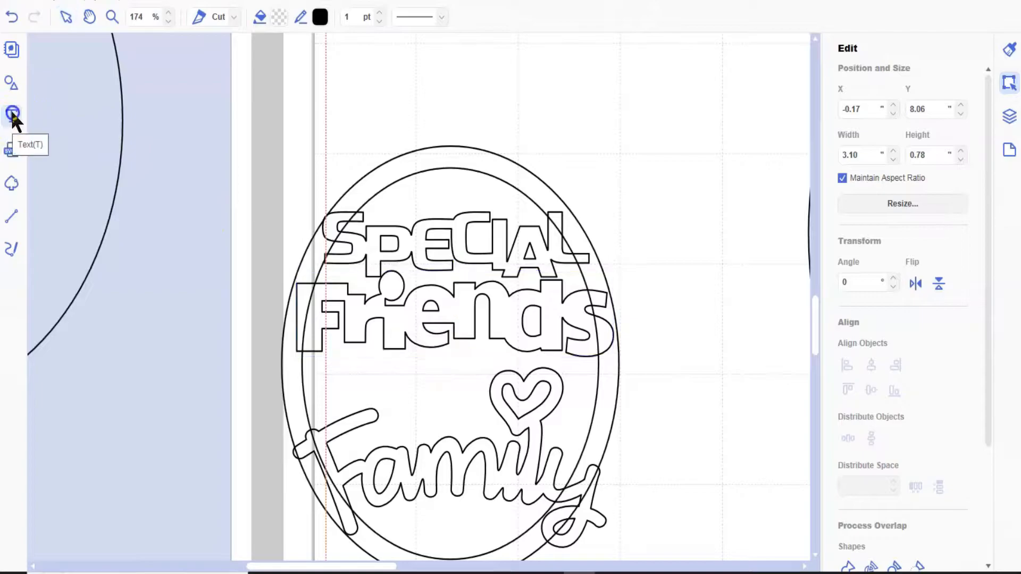
{"action": "left_click", "coordinate": [236, 120]}
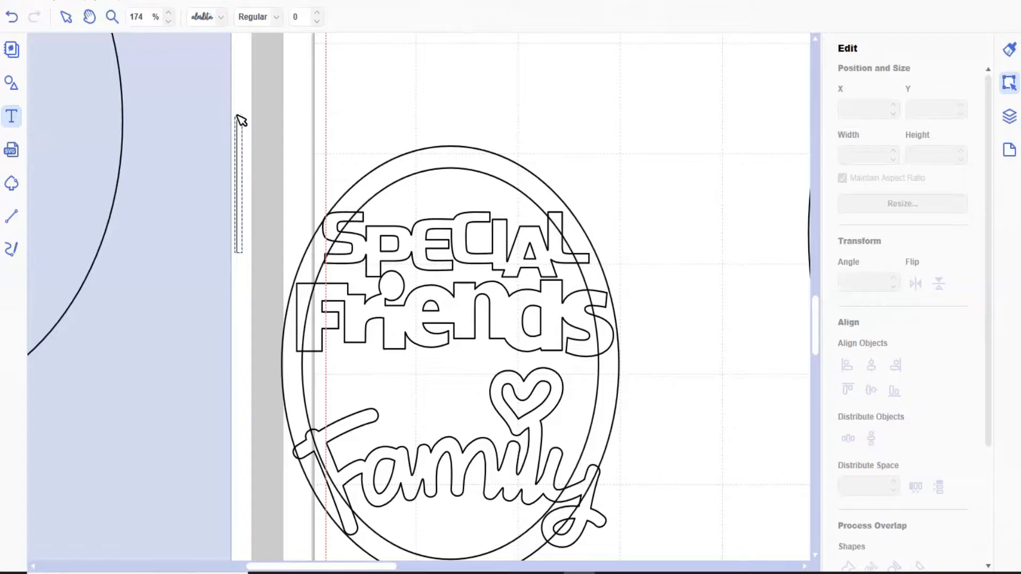
{"action": "key", "text": "Escape"}
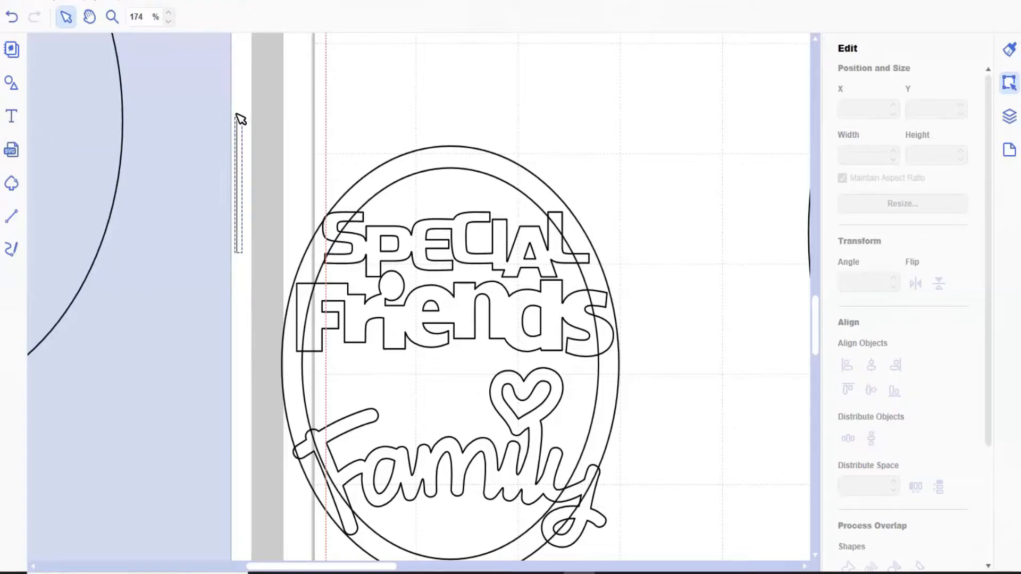
{"action": "type", "text": "are"}
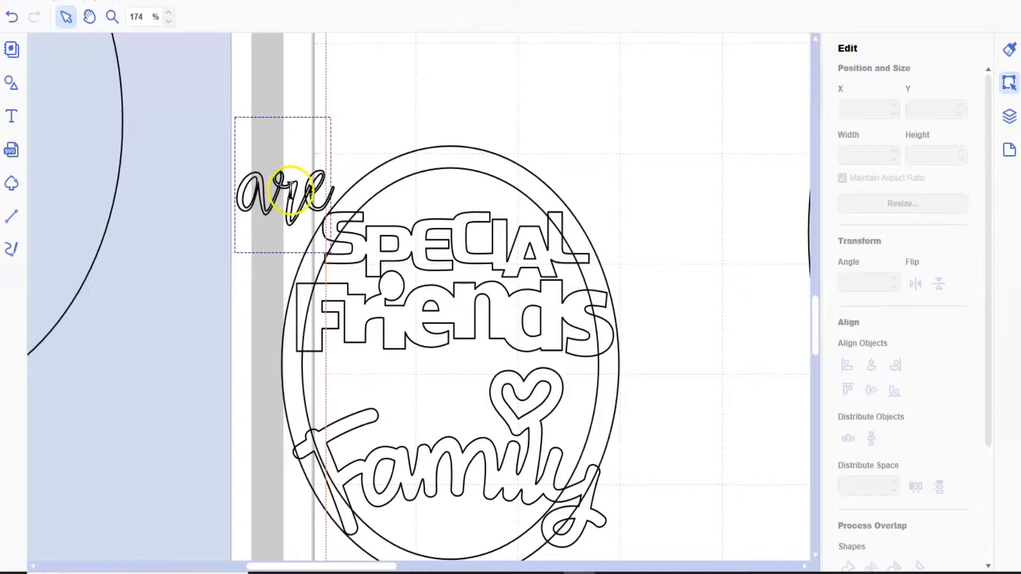
{"action": "left_click", "coordinate": [240, 271]}
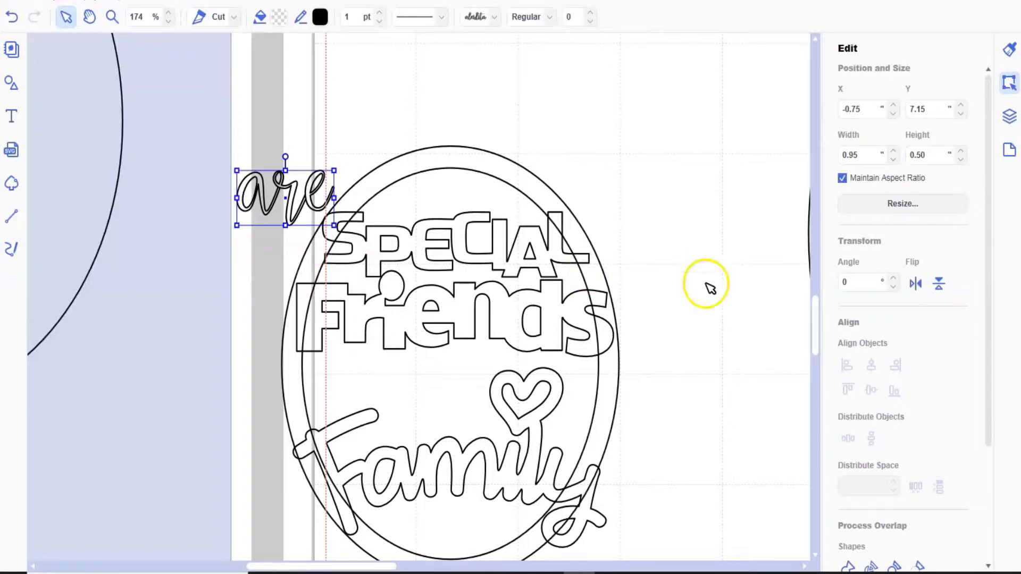
- Weld the letters of "are" and place the word below "Friends", reduced to about 0.81" wide
{"action": "left_click", "coordinate": [848, 566]}
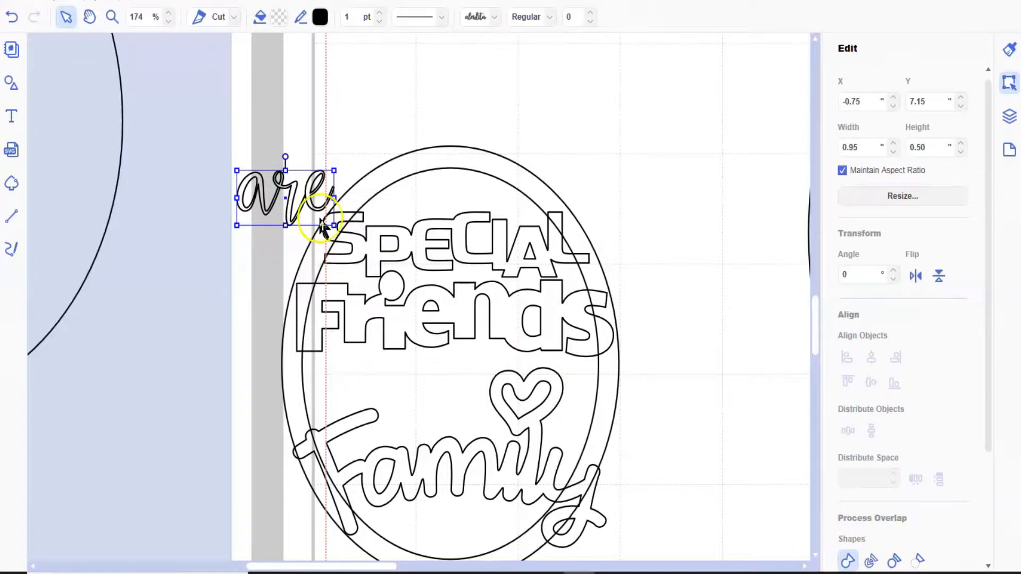
{"action": "left_click_drag", "start_coordinate": [313, 201], "coordinate": [458, 365]}
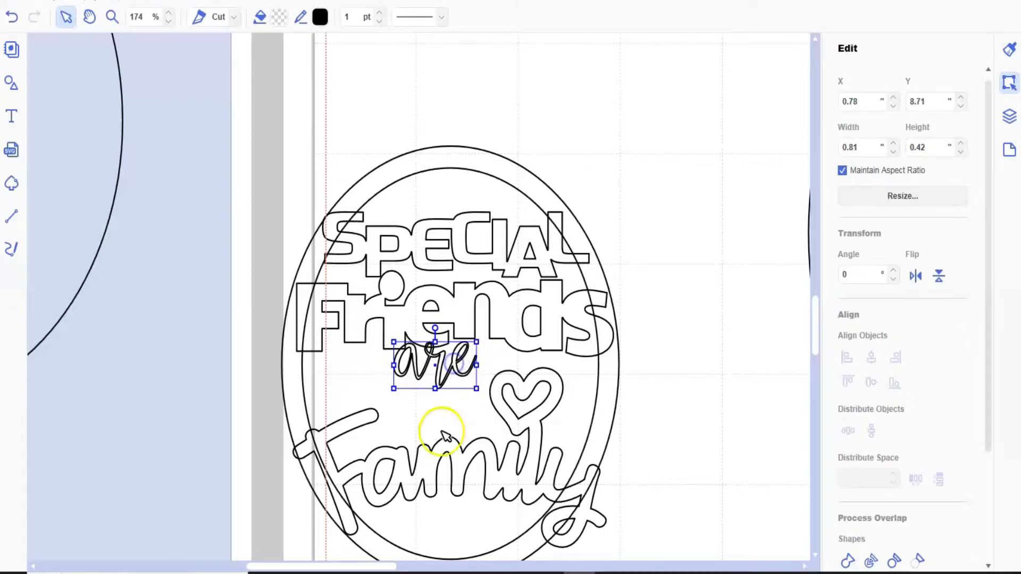
- Move "Family" up beneath "are" and shrink it to about 2.85" wide, about X -0.19", Y 8.74"
{"action": "left_click", "coordinate": [431, 464]}
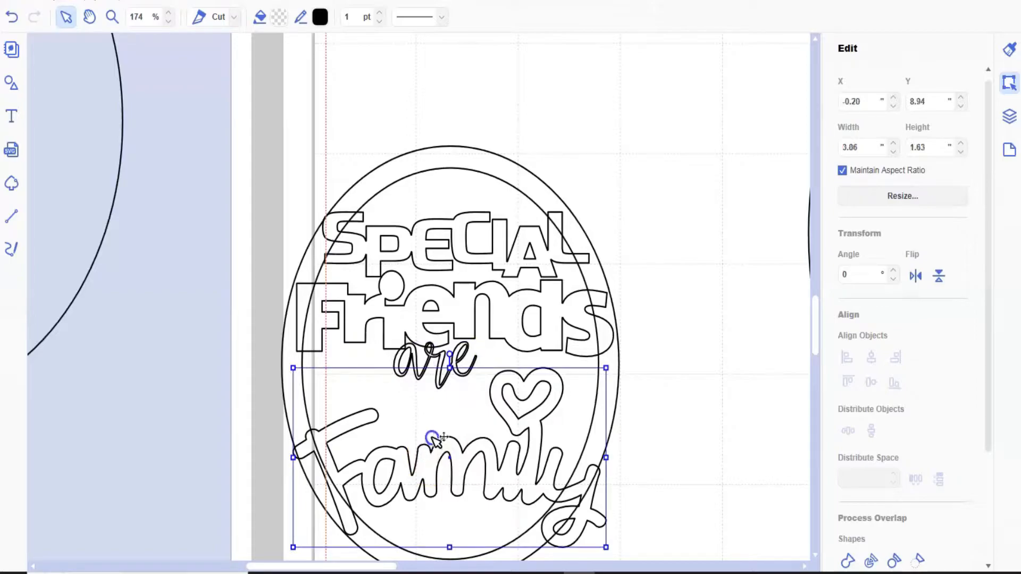
{"action": "left_click_drag", "start_coordinate": [434, 453], "coordinate": [437, 426]}
{"action": "left_click_drag", "start_coordinate": [611, 341], "coordinate": [589, 354]}
{"action": "left_click_drag", "start_coordinate": [497, 451], "coordinate": [493, 445]}
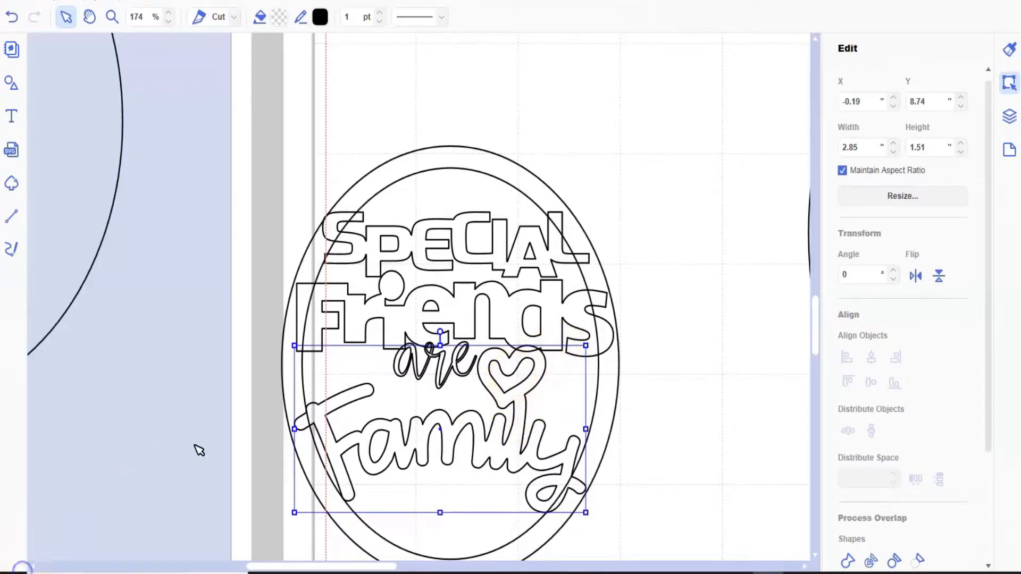
- Add the text "we choose" in the script font beside the ring's upper edge and select it
{"action": "left_click", "coordinate": [10, 115]}
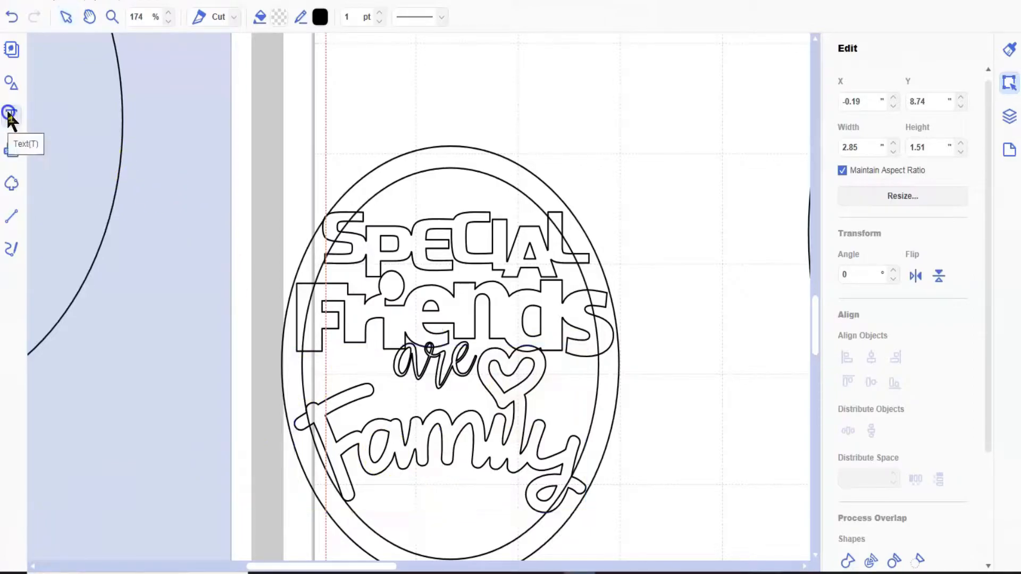
{"action": "left_click", "coordinate": [252, 110]}
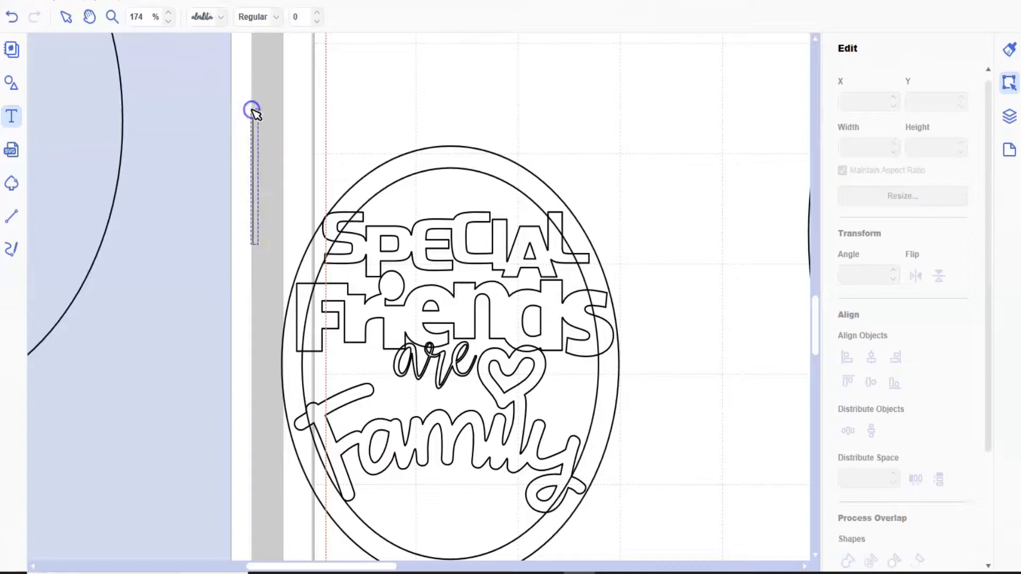
{"action": "type", "text": "we"}
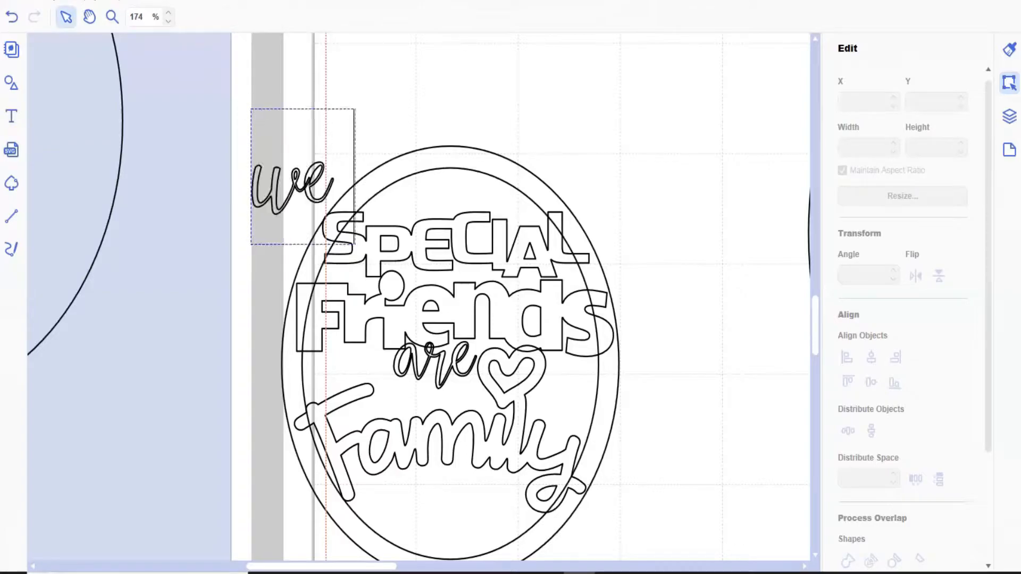
{"action": "type", "text": " choose"}
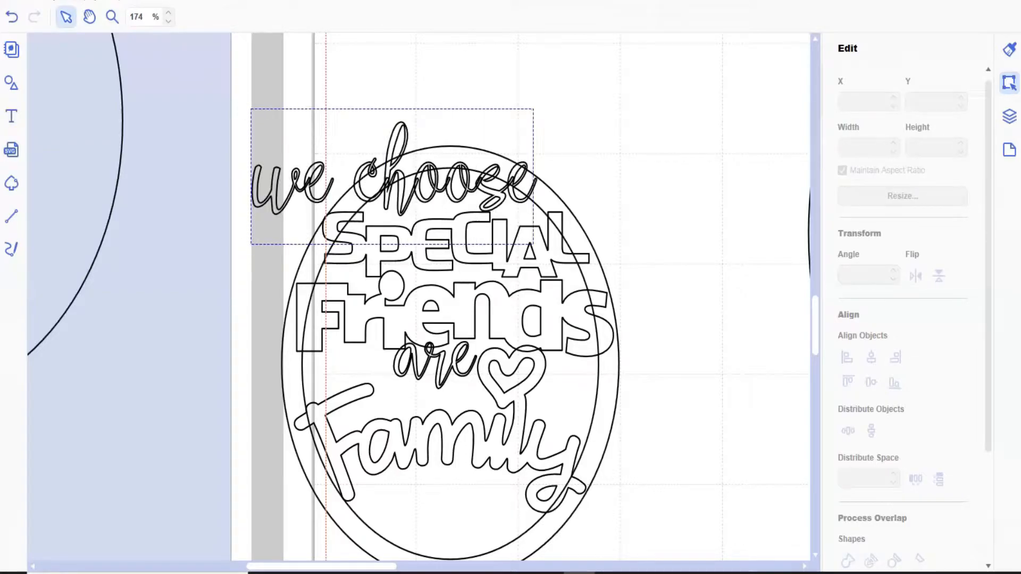
{"action": "left_click", "coordinate": [627, 141]}
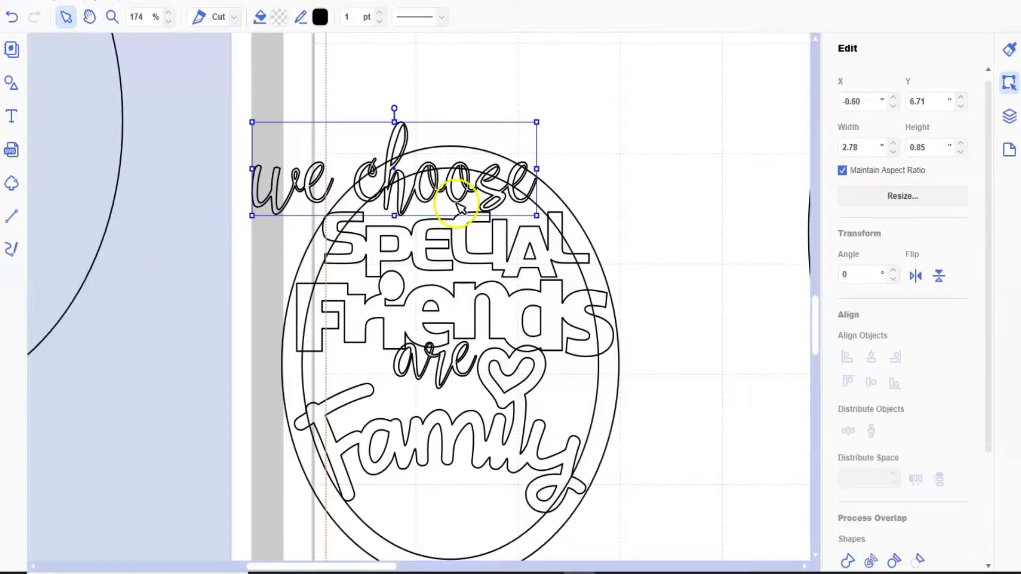
- Move "we choose" above the ring to about X 0.33", Y 6.20" and weld its letters into separate words
{"action": "left_click_drag", "start_coordinate": [489, 187], "coordinate": [580, 129]}
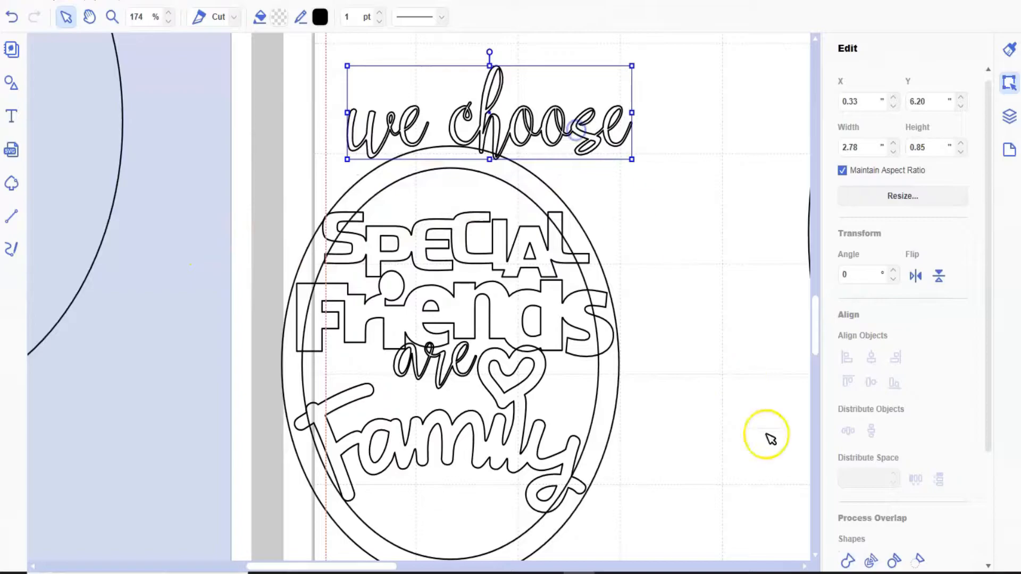
{"action": "left_click", "coordinate": [871, 561]}
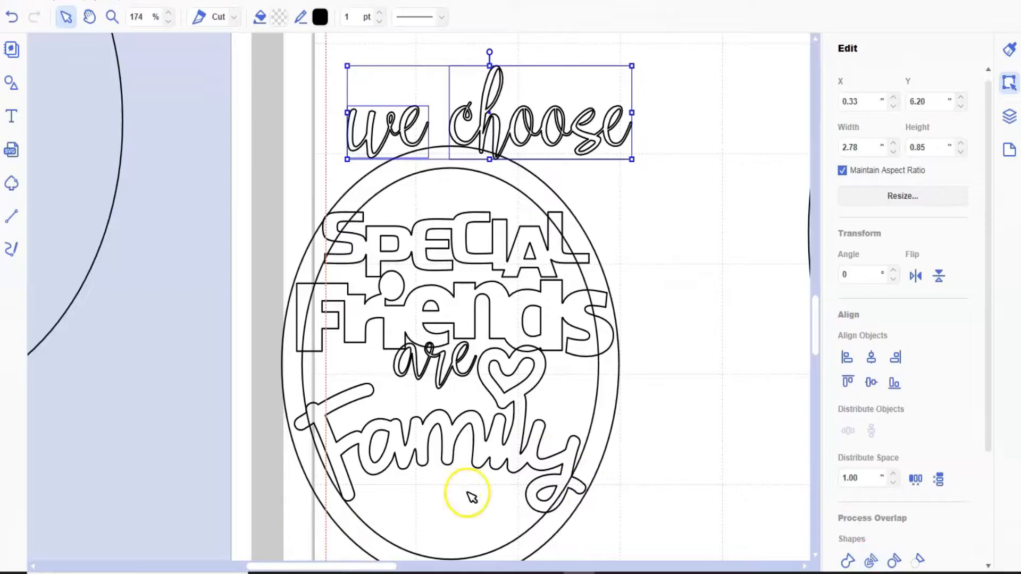
{"action": "left_click", "coordinate": [267, 137]}
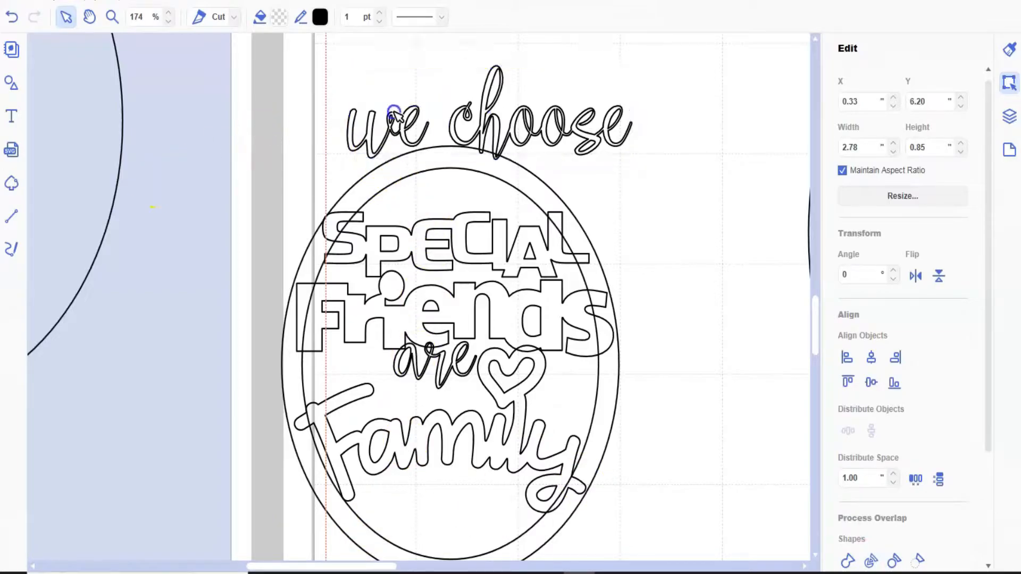
- Place "we" below "Family", shrunk to about 0.67" wide, and "choose" beneath it, shrunk to about 1.50" wide
{"action": "left_click", "coordinate": [371, 131]}
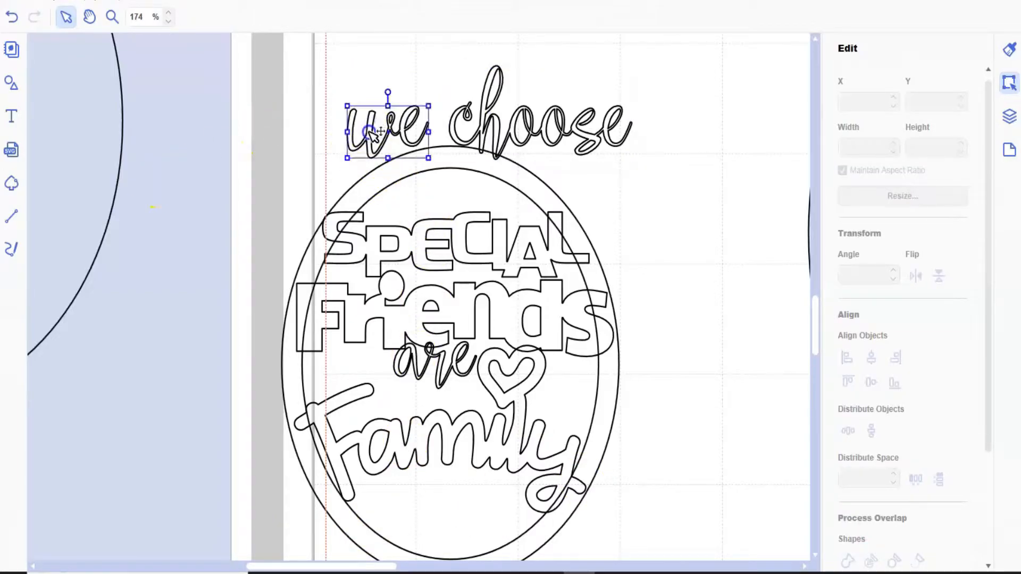
{"action": "left_click_drag", "start_coordinate": [363, 379], "coordinate": [426, 488]}
{"action": "left_click_drag", "start_coordinate": [487, 466], "coordinate": [468, 483]}
{"action": "left_click_drag", "start_coordinate": [510, 145], "coordinate": [454, 536]}
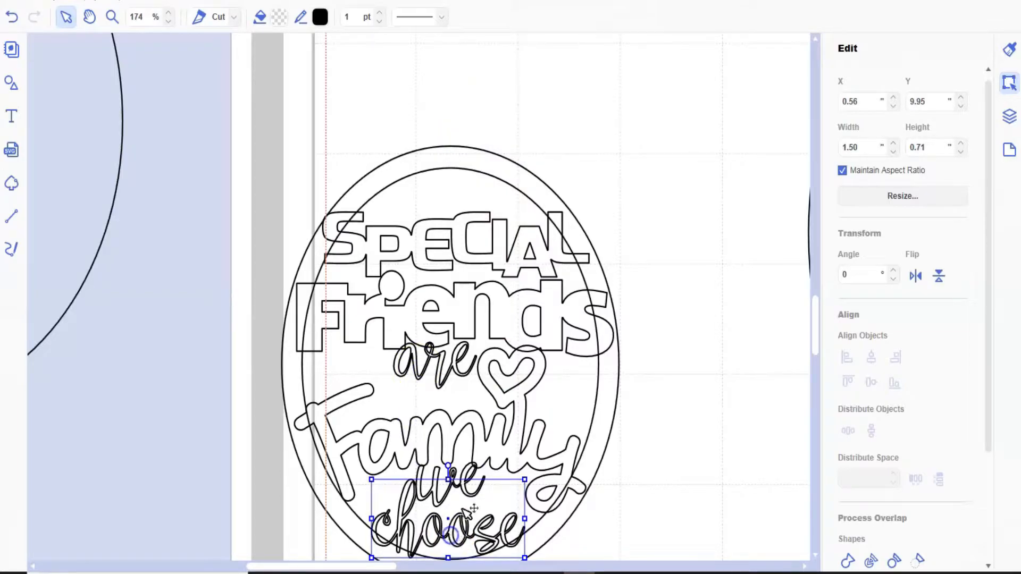
- Nudge "choose" sideways to about X 0.56" and shift "we" right to about X 1.20", Y 9.79"
{"action": "key", "text": "Right"}
{"action": "key", "text": "Right"}
{"action": "key", "text": "Right"}
{"action": "key", "text": "Right"}
{"action": "key", "text": "Right"}
{"action": "key", "text": "Right"}
{"action": "key", "text": "Right"}
{"action": "key", "text": "Left"}
{"action": "key", "text": "Left"}
{"action": "key", "text": "Left"}
{"action": "key", "text": "Left"}
{"action": "key", "text": "Left"}
{"action": "key", "text": "Left"}
{"action": "key", "text": "Left"}
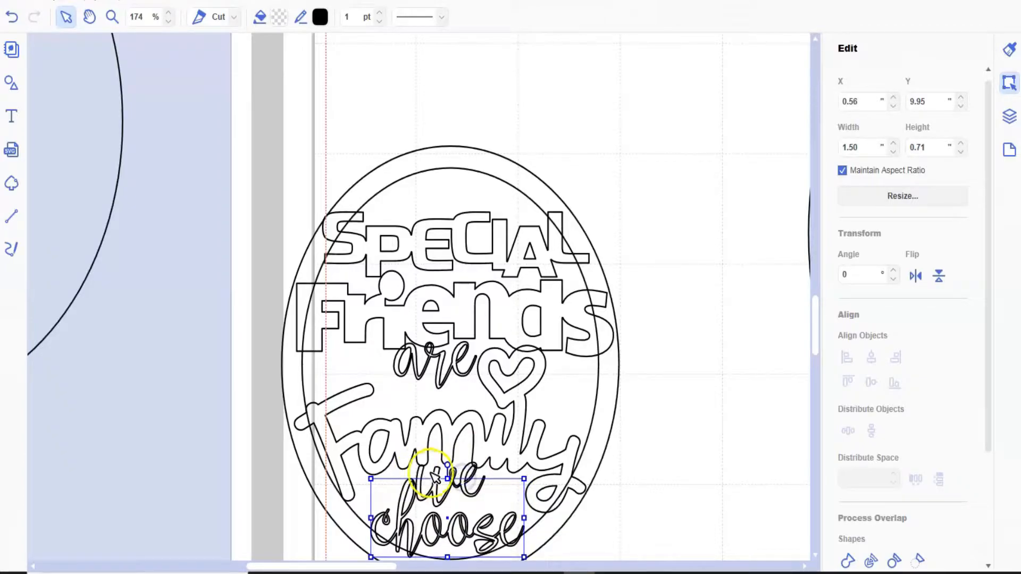
{"action": "left_click", "coordinate": [439, 474]}
{"action": "left_click_drag", "start_coordinate": [451, 473], "coordinate": [462, 475]}
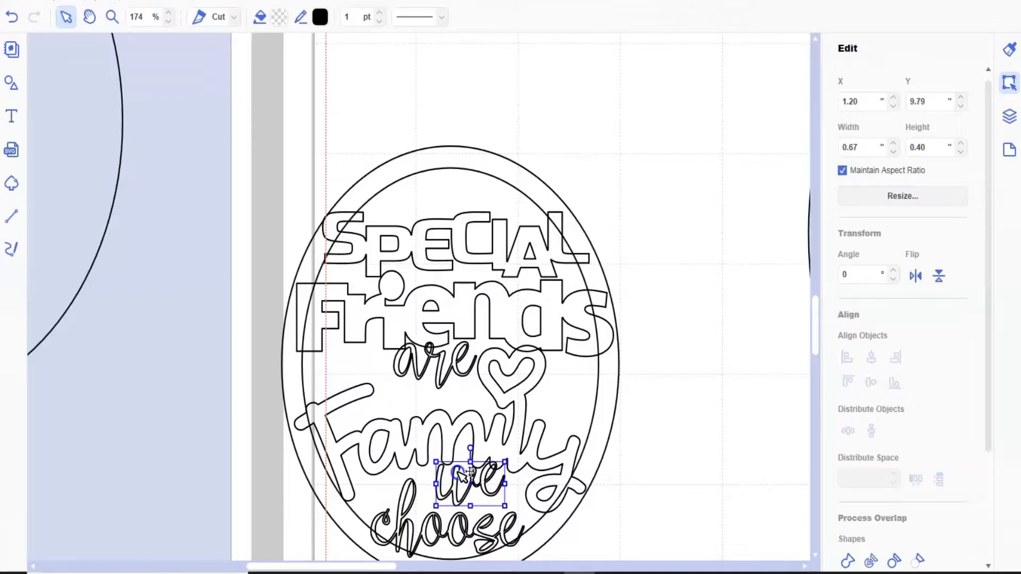
- Enlarge "are" to about 0.94" by 0.46" and position it at about X 0.69", Y 8.73"
{"action": "left_click", "coordinate": [445, 366]}
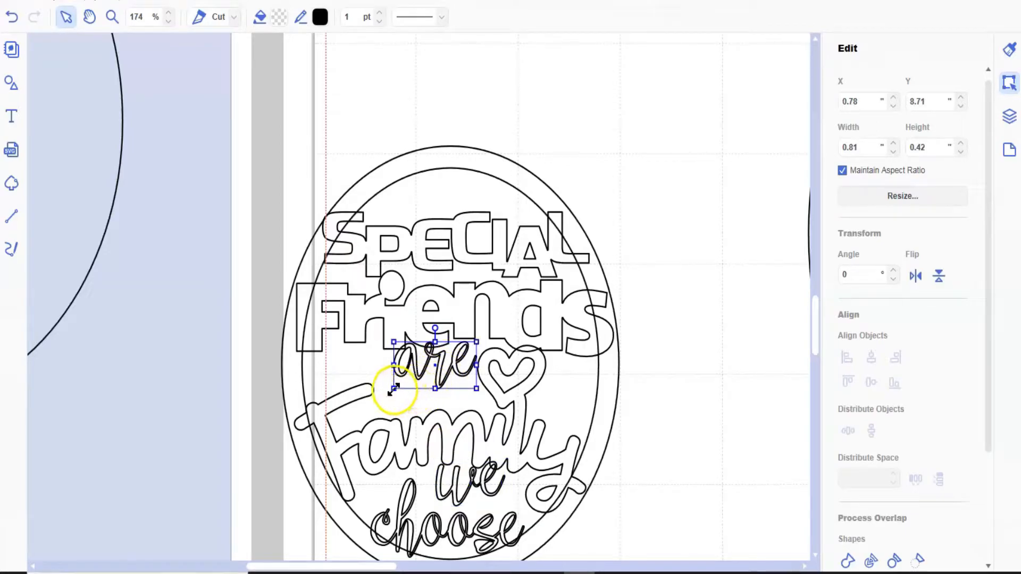
{"action": "left_click_drag", "start_coordinate": [394, 389], "coordinate": [387, 394]}
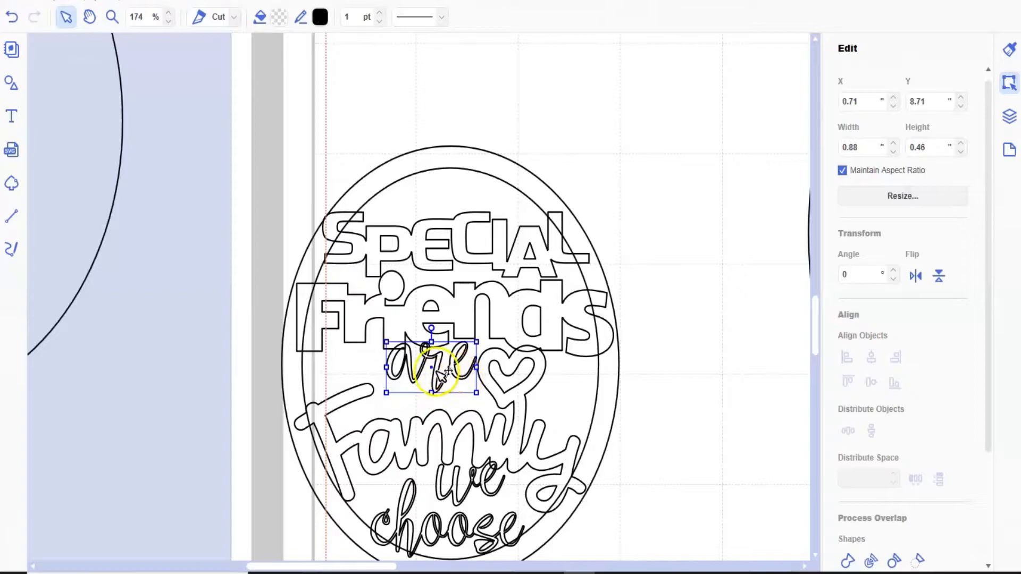
{"action": "left_click_drag", "start_coordinate": [438, 371], "coordinate": [436, 374]}
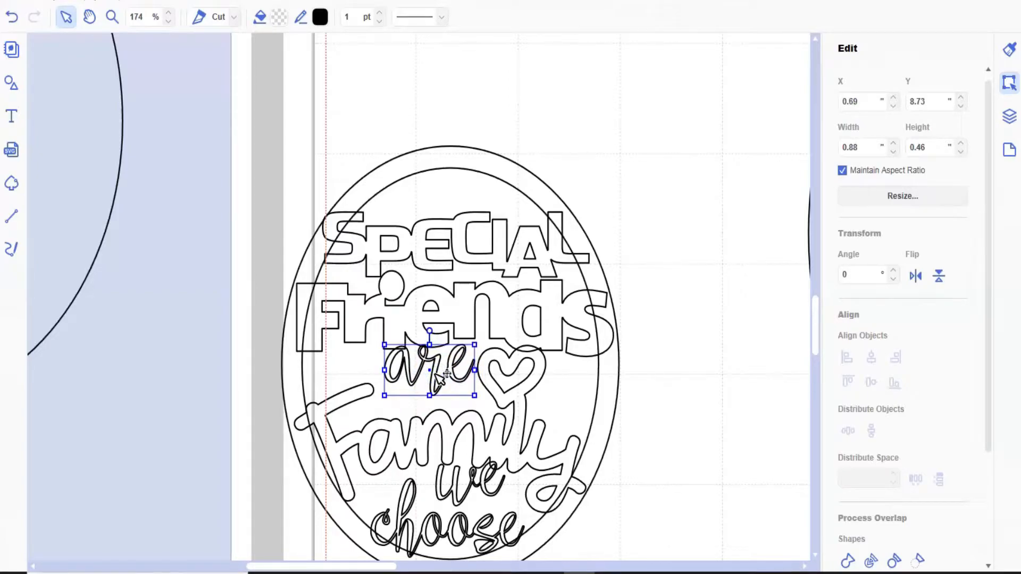
{"action": "left_click_drag", "start_coordinate": [475, 371], "coordinate": [481, 371]}
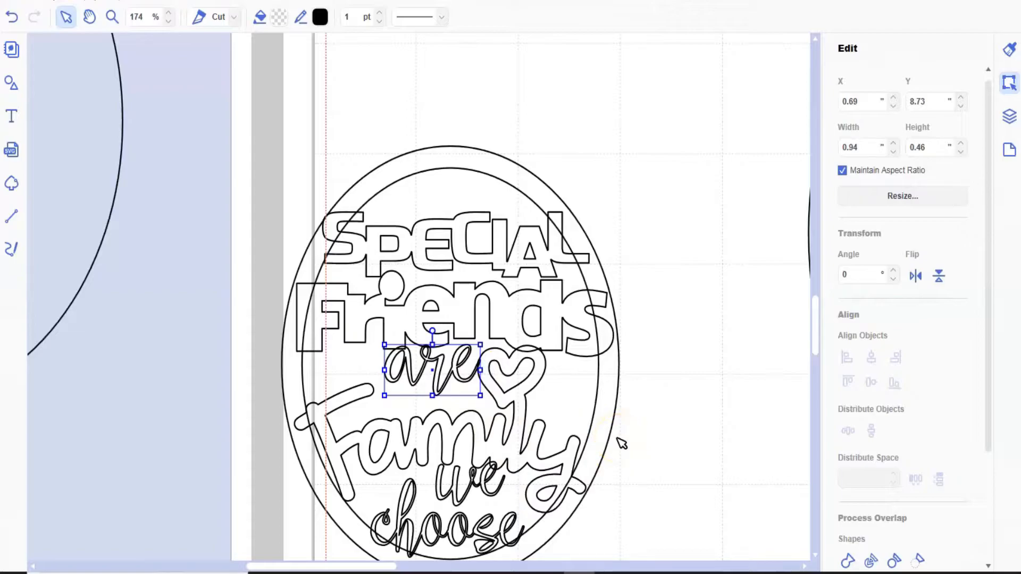
- Duplicate all the sentiment words without the ring and move the copy outside the frame to about X 2.35", Y 4.65"
{"action": "left_click", "coordinate": [319, 205]}
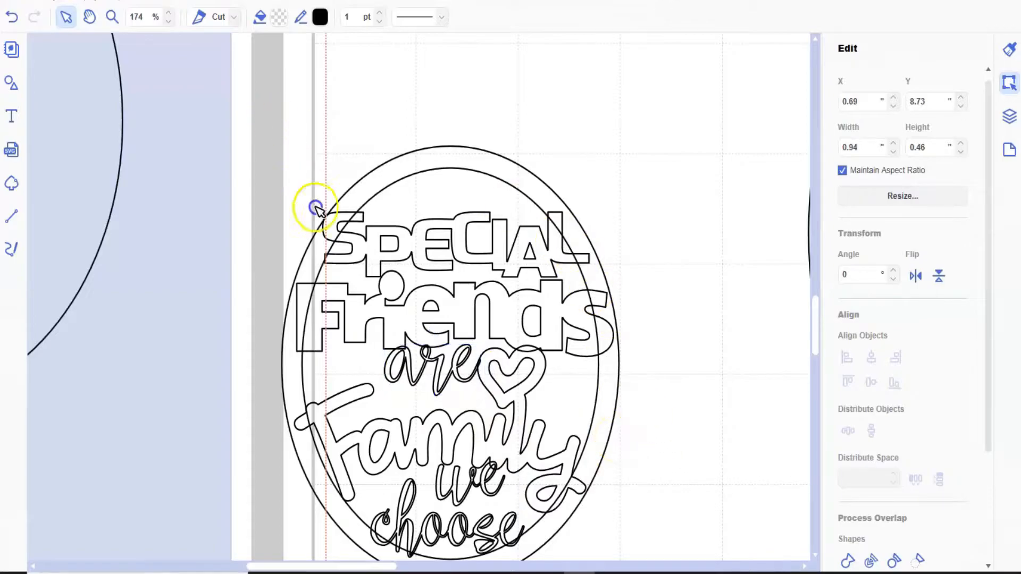
{"action": "key", "text": "ctrl+a"}
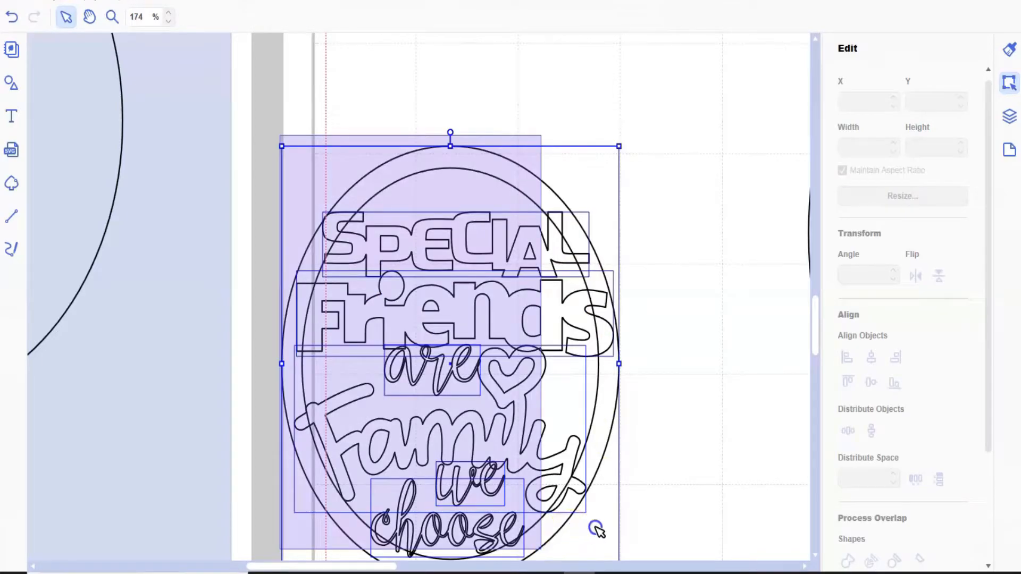
{"action": "left_click_drag", "start_coordinate": [596, 530], "coordinate": [587, 523]}
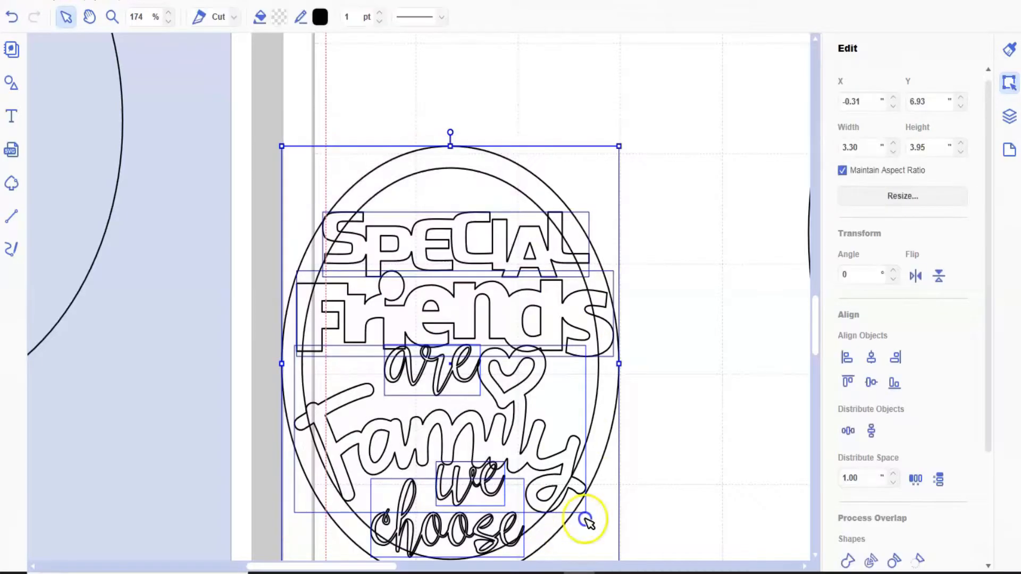
{"action": "left_click", "coordinate": [607, 409], "text": "shift"}
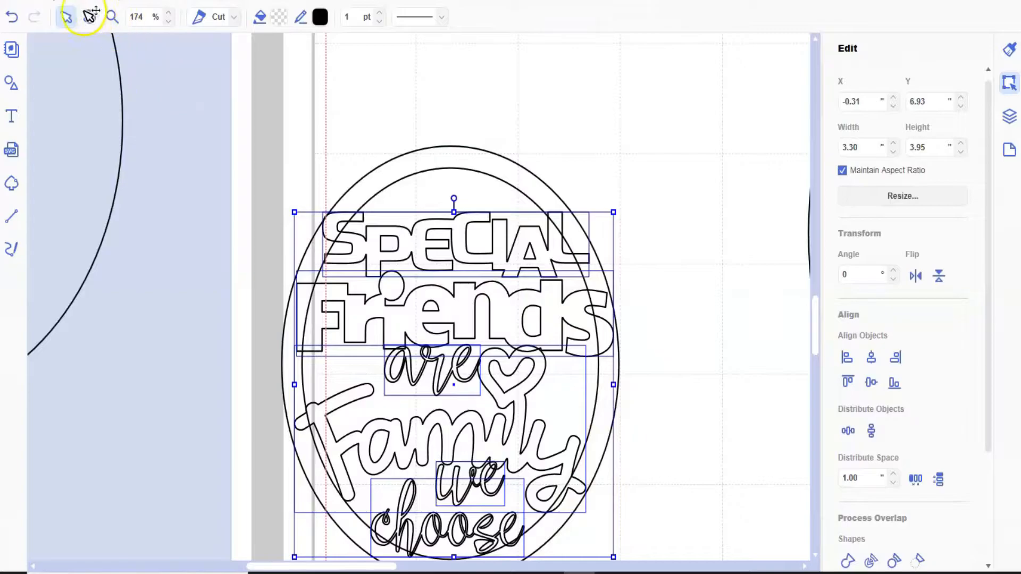
{"action": "left_click", "coordinate": [48, 4]}
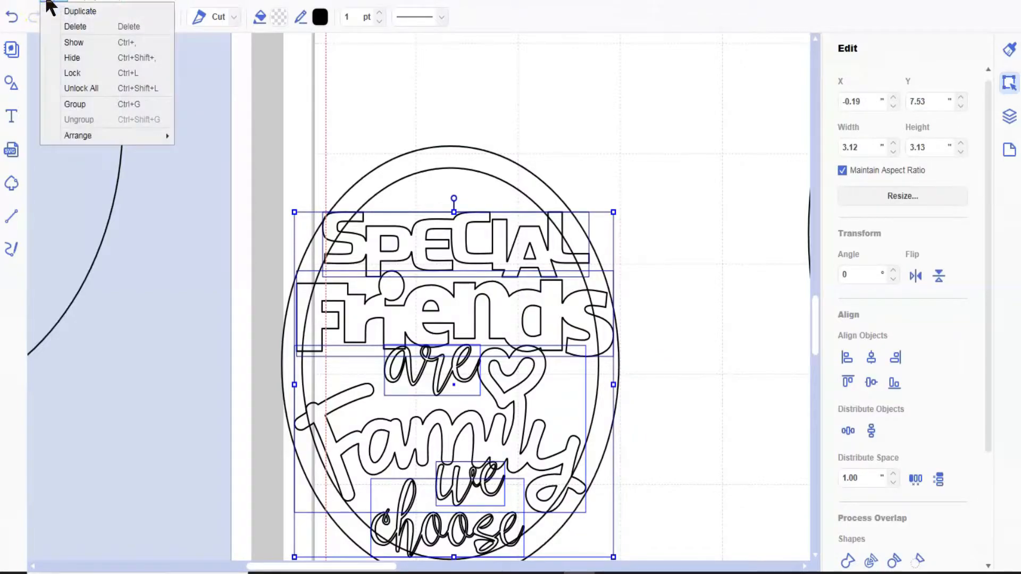
{"action": "left_click", "coordinate": [67, 12]}
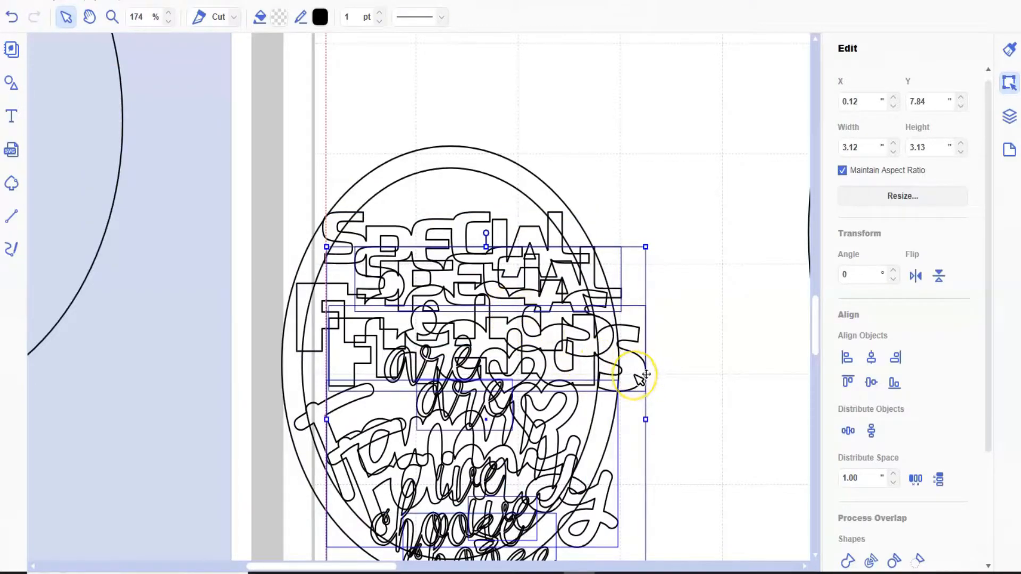
{"action": "left_click_drag", "start_coordinate": [636, 376], "coordinate": [865, 23]}
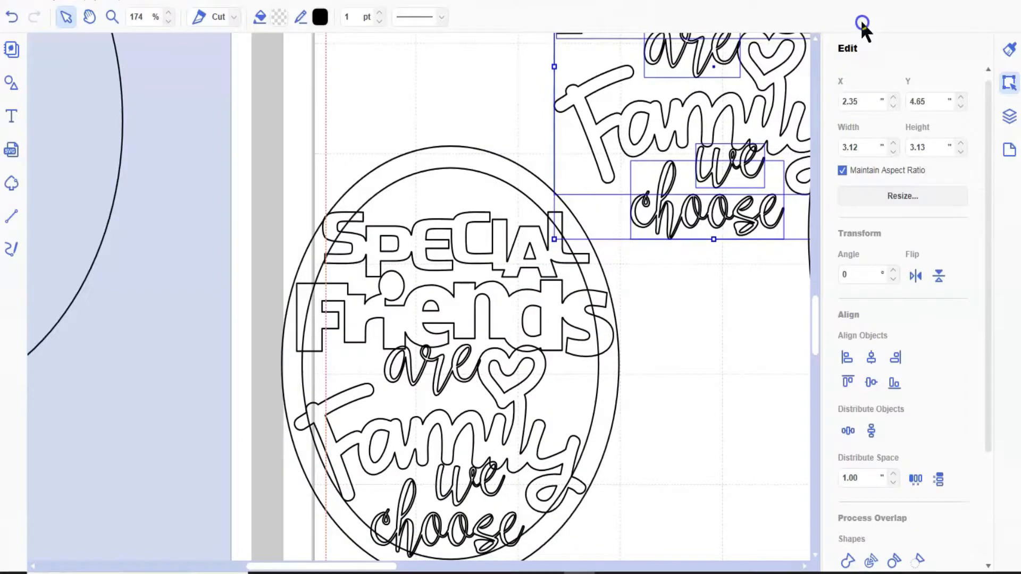
- Weld the small ring and its sentiment words together and move the welded frame to about X -1.77", Y 5.67"
{"action": "left_click", "coordinate": [266, 154]}
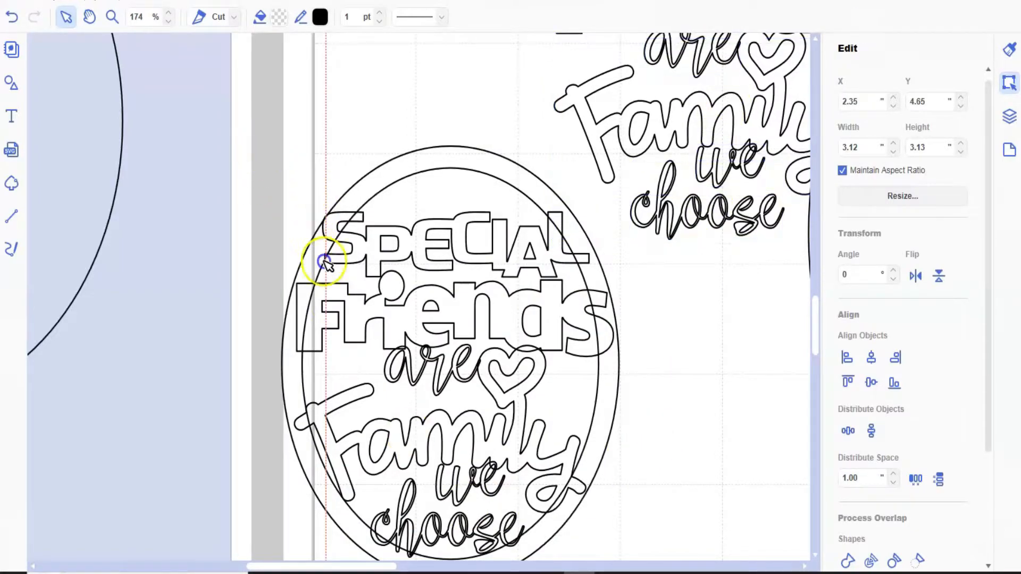
{"action": "left_click_drag", "start_coordinate": [520, 564], "coordinate": [604, 515]}
{"action": "left_click", "coordinate": [846, 560]}
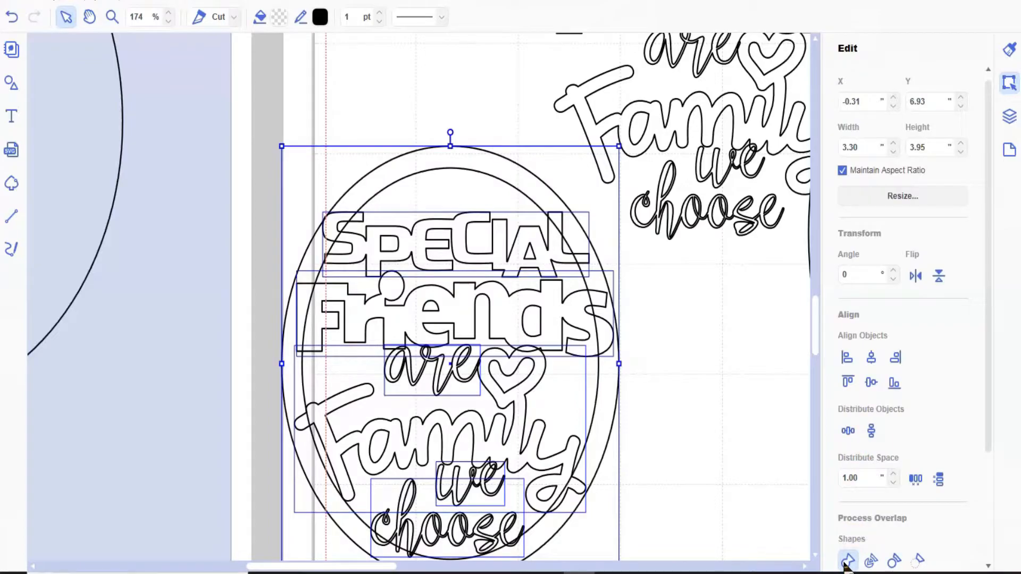
{"action": "left_click_drag", "start_coordinate": [597, 468], "coordinate": [447, 331]}
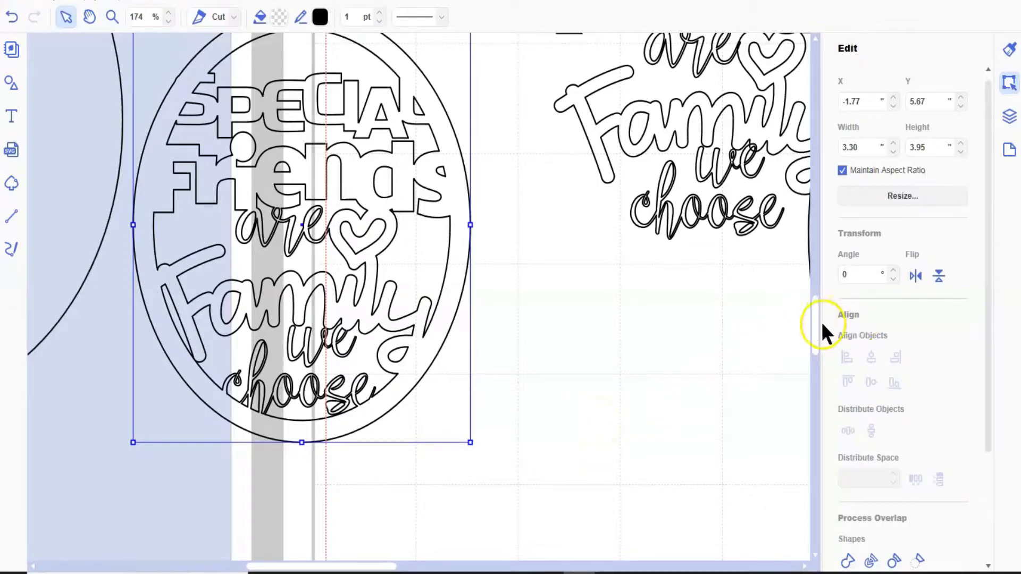
- Move the lower-right swirl ring frame onto the large oval card base, at about X 5.68", Y 5.25"
{"action": "mouse_move", "coordinate": [815, 333]}
{"action": "left_mouse_down"}
{"action": "mouse_move", "coordinate": [813, 265]}
{"action": "mouse_move", "coordinate": [819, 327]}
{"action": "left_mouse_up"}
{"action": "left_click", "coordinate": [83, 3]}
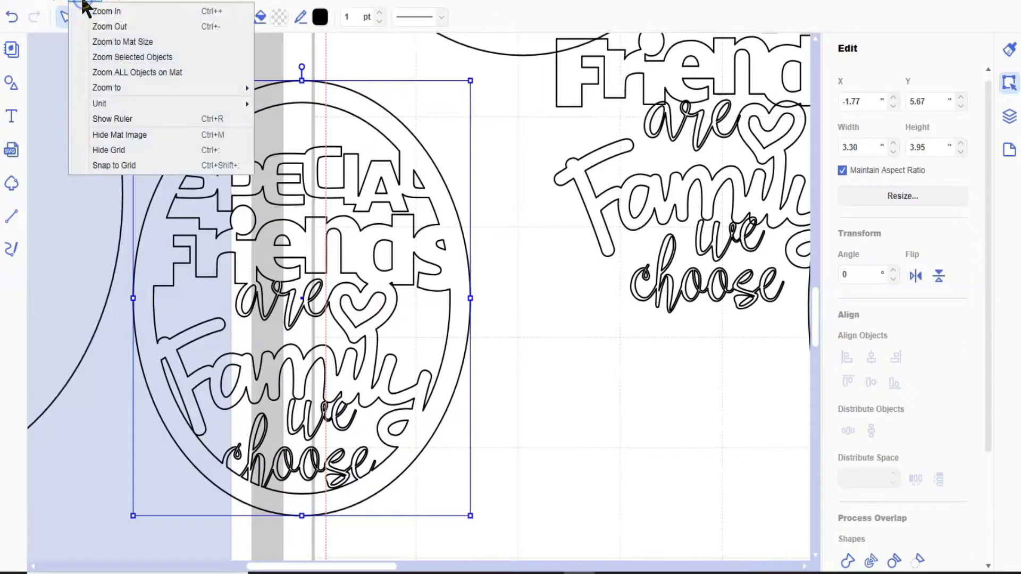
{"action": "left_click", "coordinate": [103, 42]}
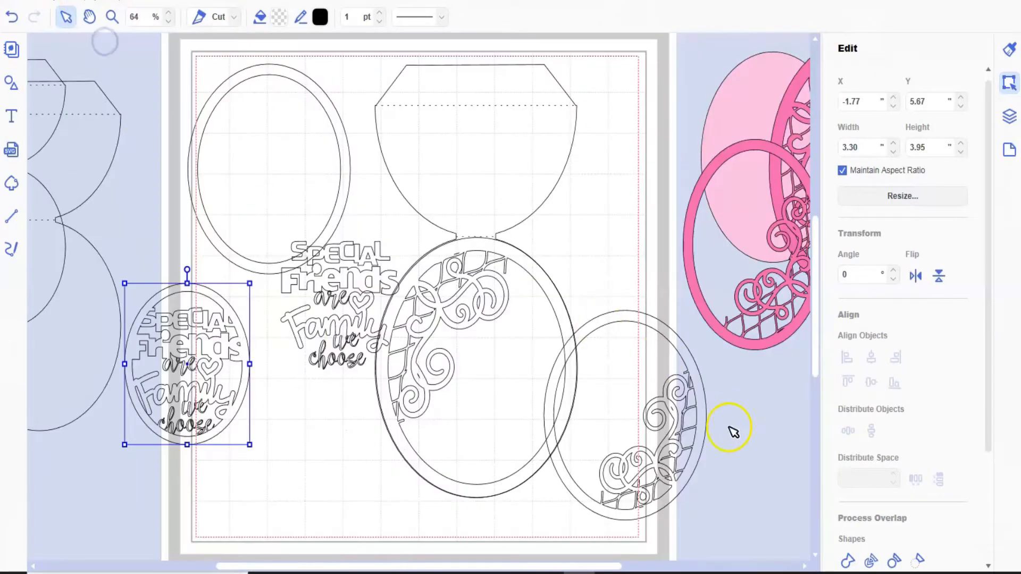
{"action": "left_click_drag", "start_coordinate": [692, 481], "coordinate": [547, 434]}
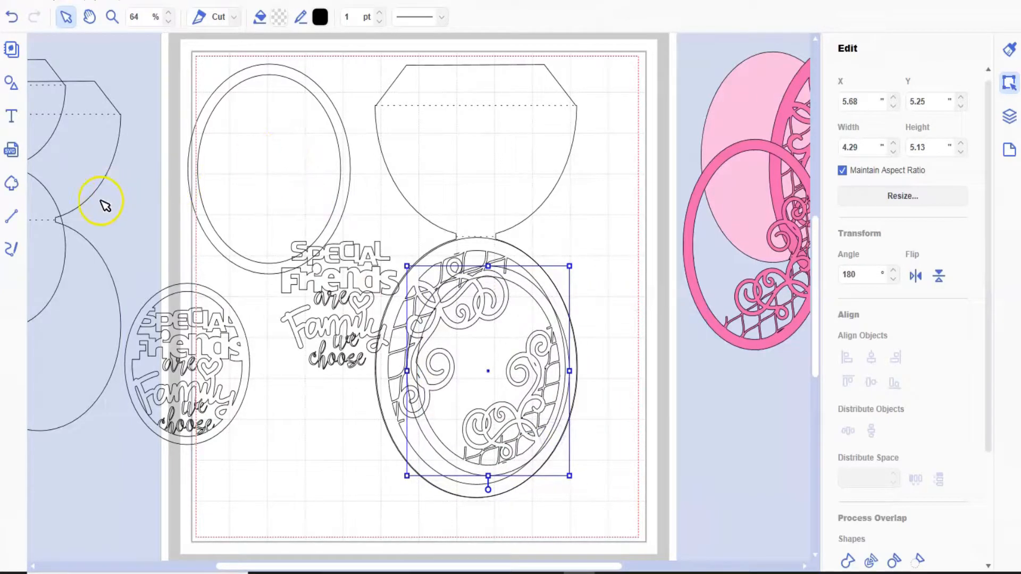